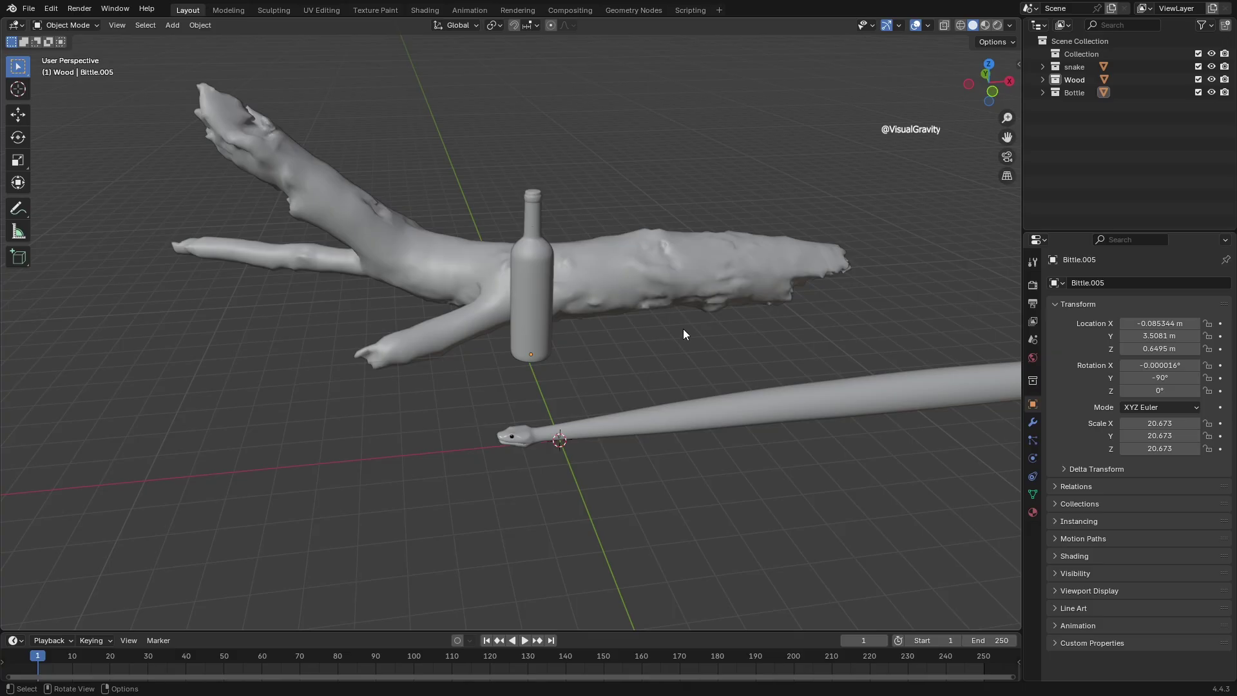
pyautogui.moveTo(683, 334); pyautogui.dragTo(735, 389, button='middle')
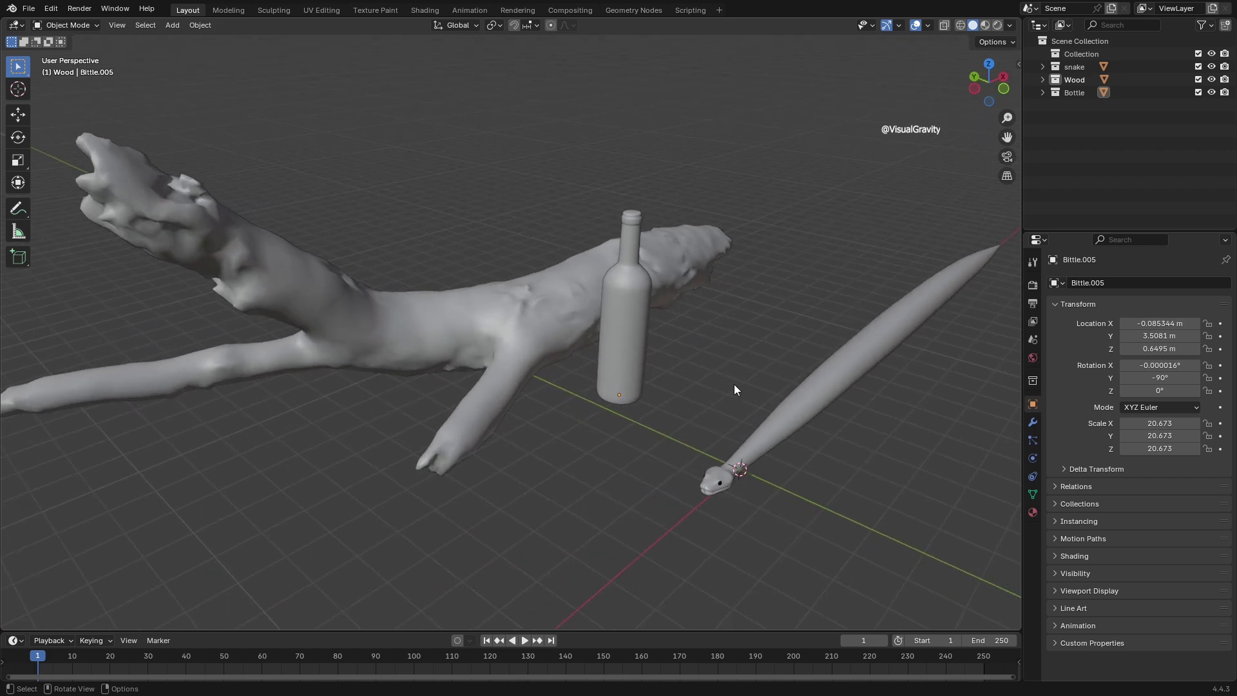
pyautogui.click(802, 413)
pyautogui.click(603, 351)
pyautogui.click(512, 338)
pyautogui.press('KP_Decimal')
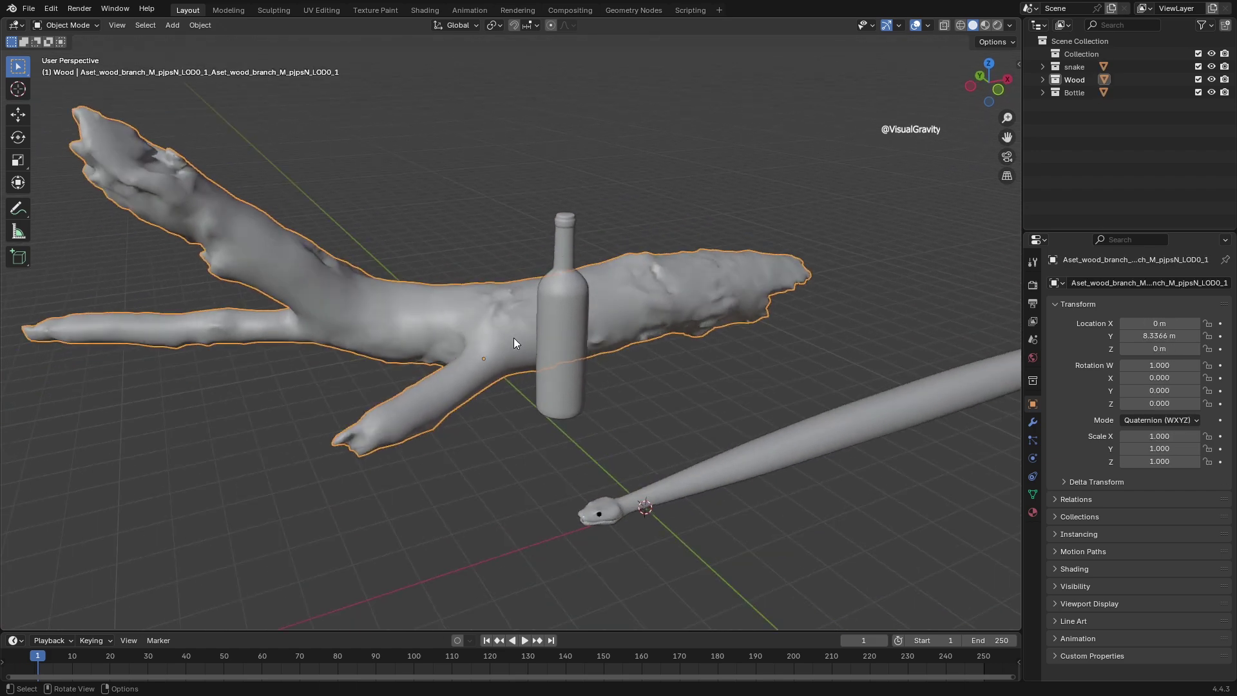
pyautogui.moveTo(514, 338); pyautogui.dragTo(582, 335, button='middle')
# - Move the bottle in top view over the branch's trunk near the fork, at about X 1.79 m, Y 7.63 m
pyautogui.click(531, 343)
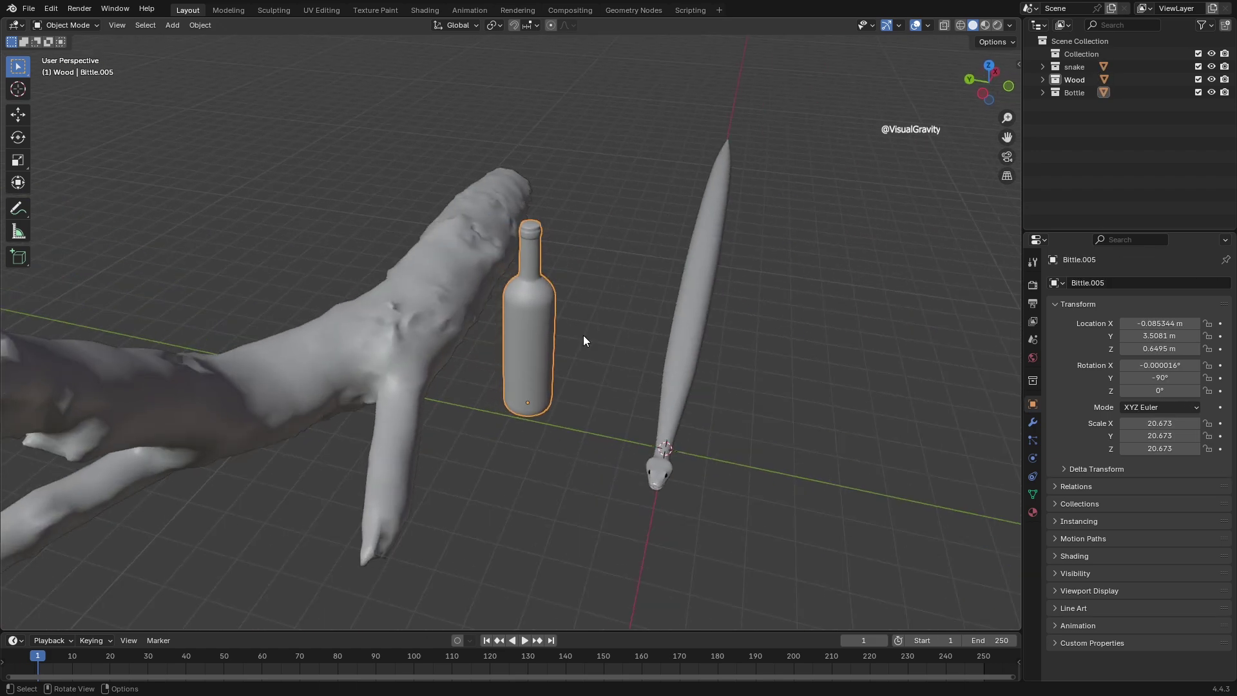
pyautogui.click(990, 67)
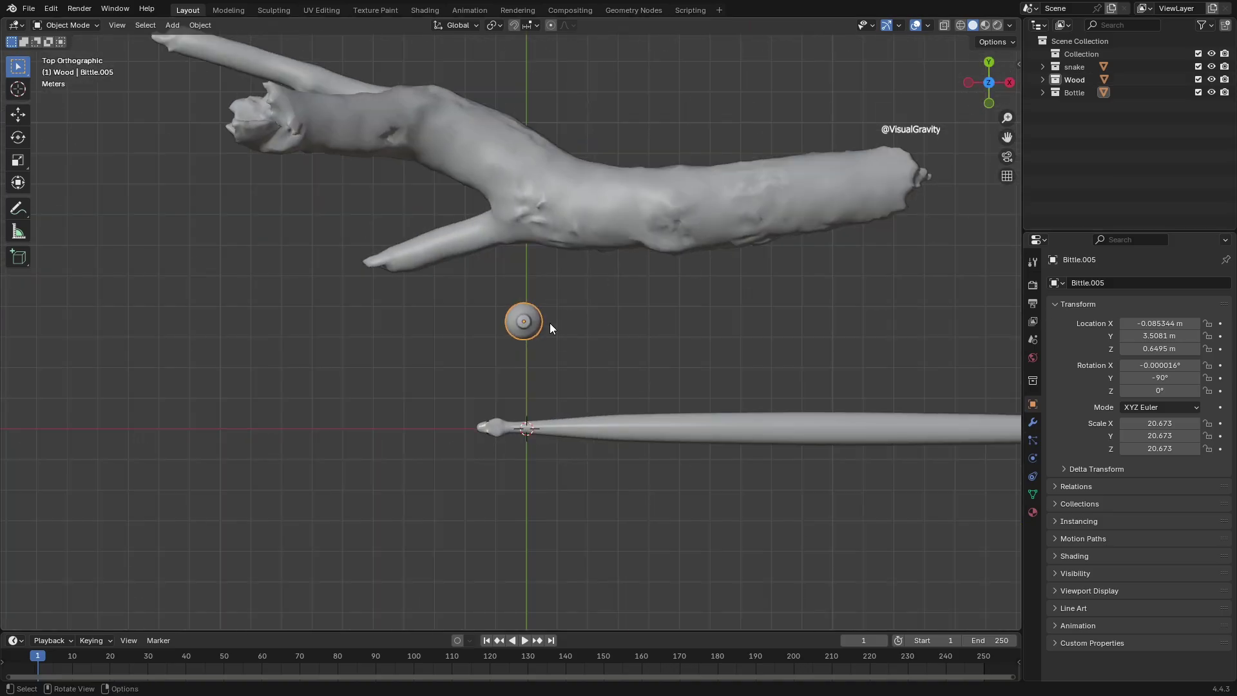
pyautogui.press('g')
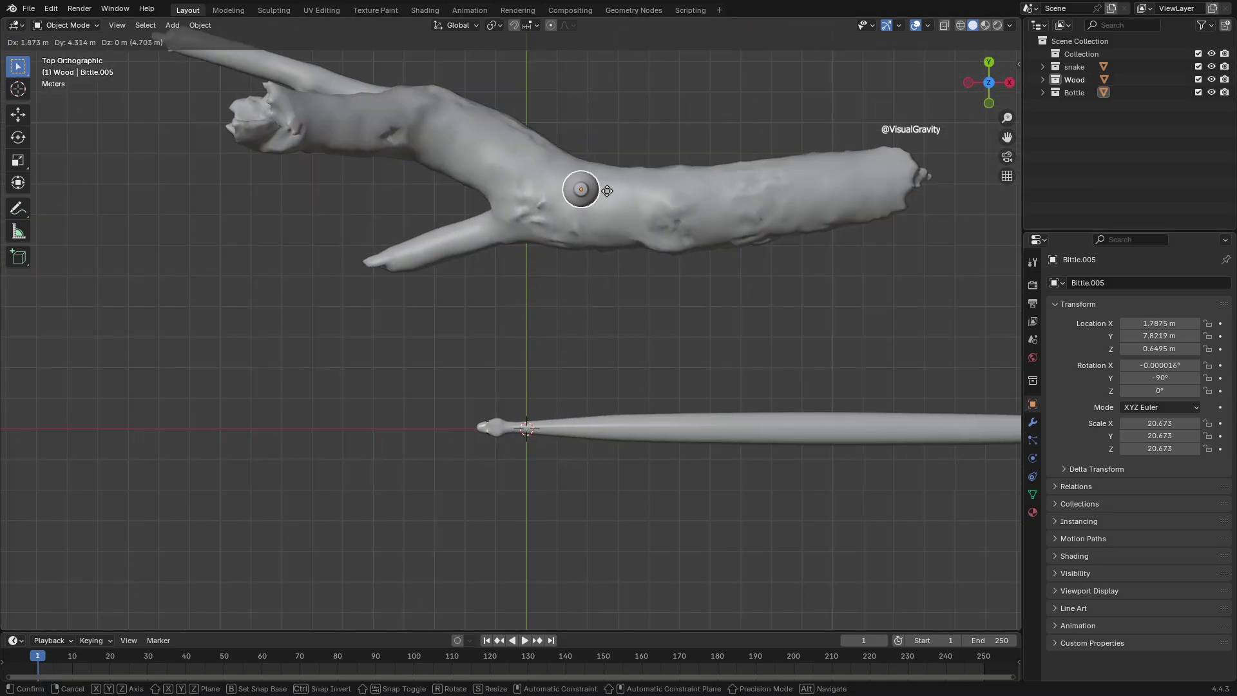
pyautogui.click(609, 199)
# - Raise the bottle along Z in front view to about 2.52 m, so its base meets the branch's upper surface
pyautogui.click(991, 102)
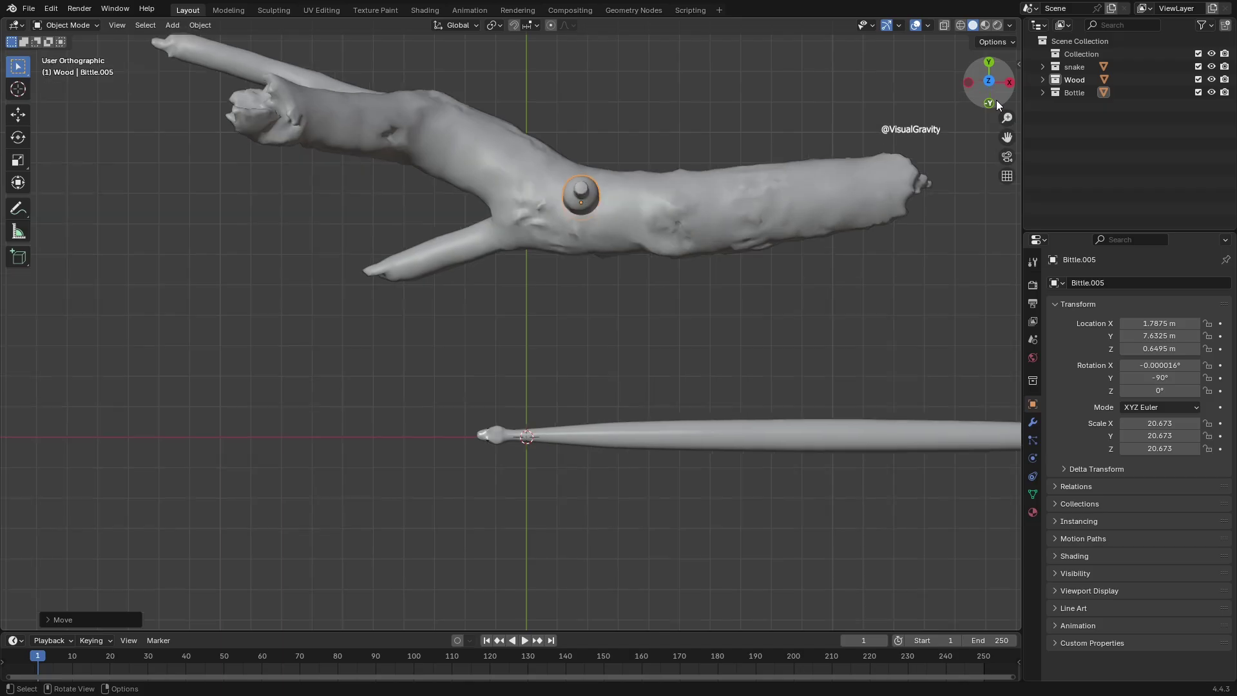
pyautogui.press('g')
pyautogui.press('z')
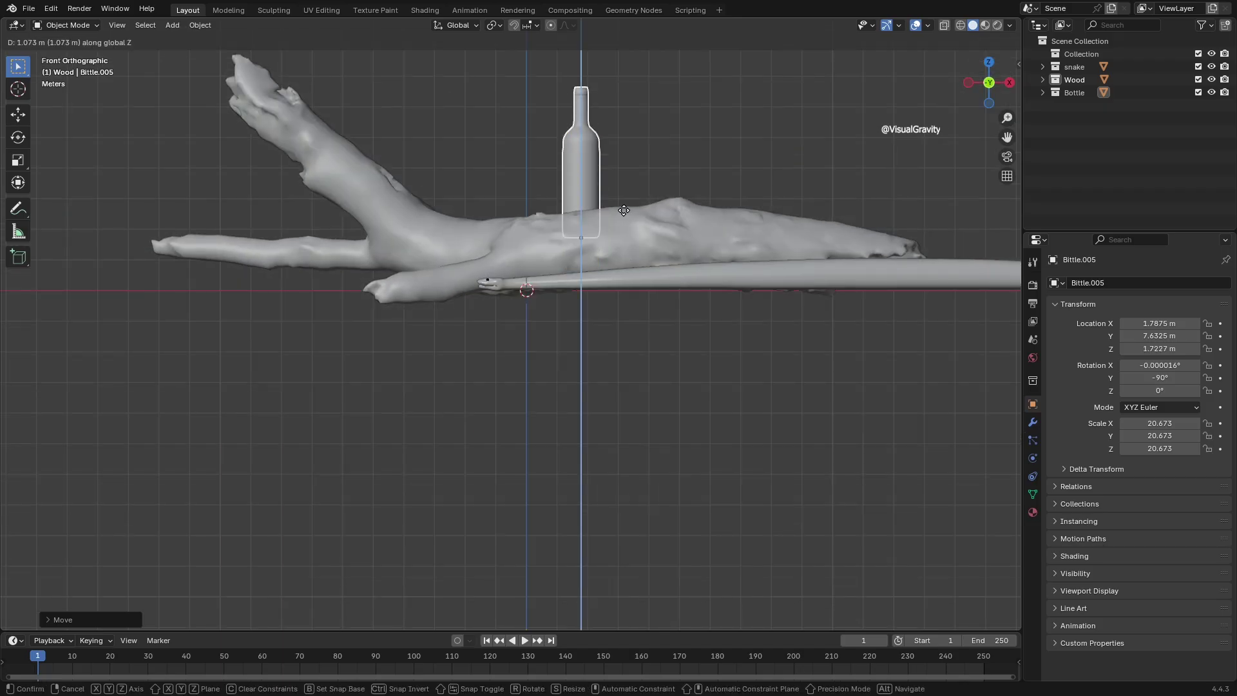
pyautogui.click(624, 192)
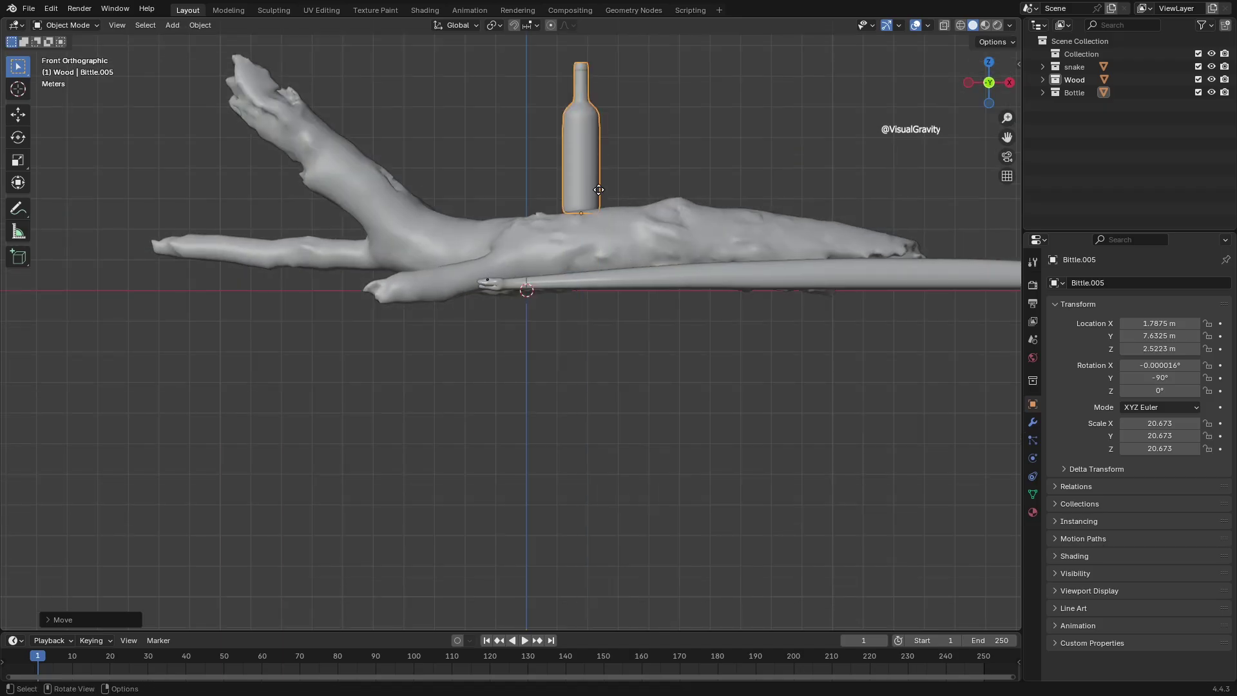
# - Shift the bottle along X to about 0.86 m and lower it to about Z 2.46 m to rest on the branch
pyautogui.press('g')
pyautogui.press('y')
pyautogui.press('x')
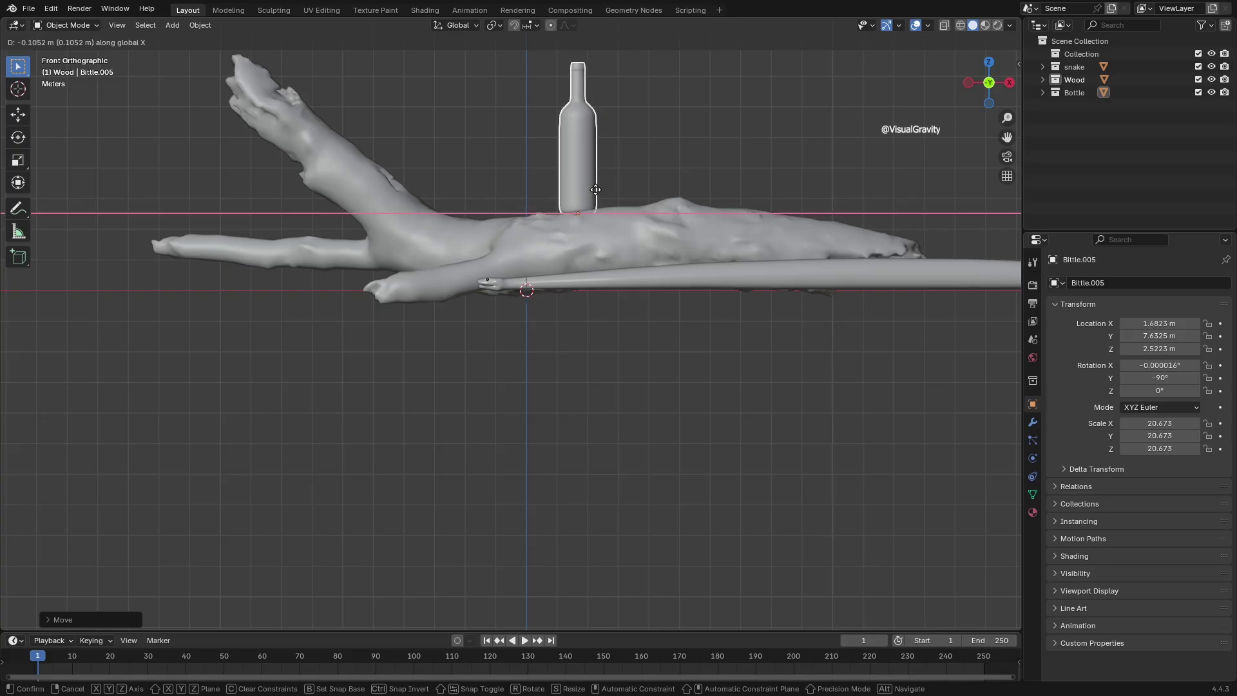
pyautogui.click(570, 190)
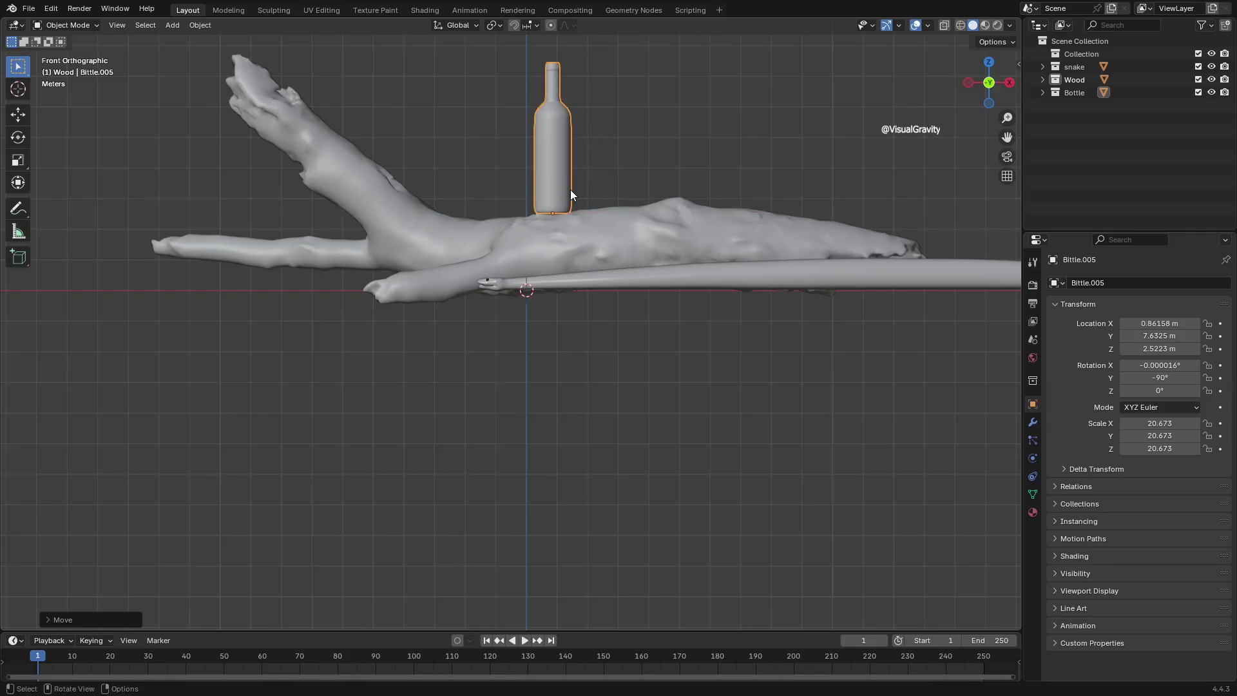
pyautogui.press('g')
pyautogui.press('z')
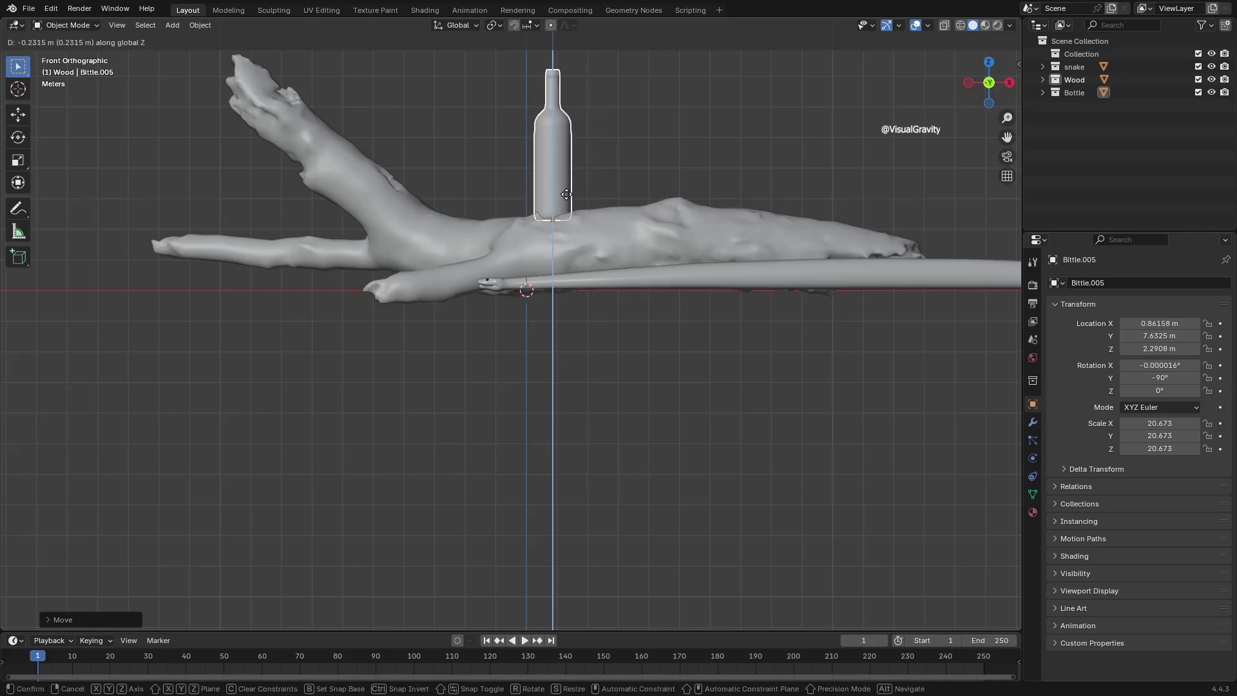
pyautogui.click(564, 191)
# - Scale the bottle down uniformly by a factor of about 0.85
pyautogui.moveTo(616, 157)
pyautogui.mouseDown(button='middle')
pyautogui.moveTo(553, 190)
pyautogui.moveTo(602, 172)
pyautogui.mouseUp(button='middle')
pyautogui.scroll(-4, 616, 157)
pyautogui.press('s')
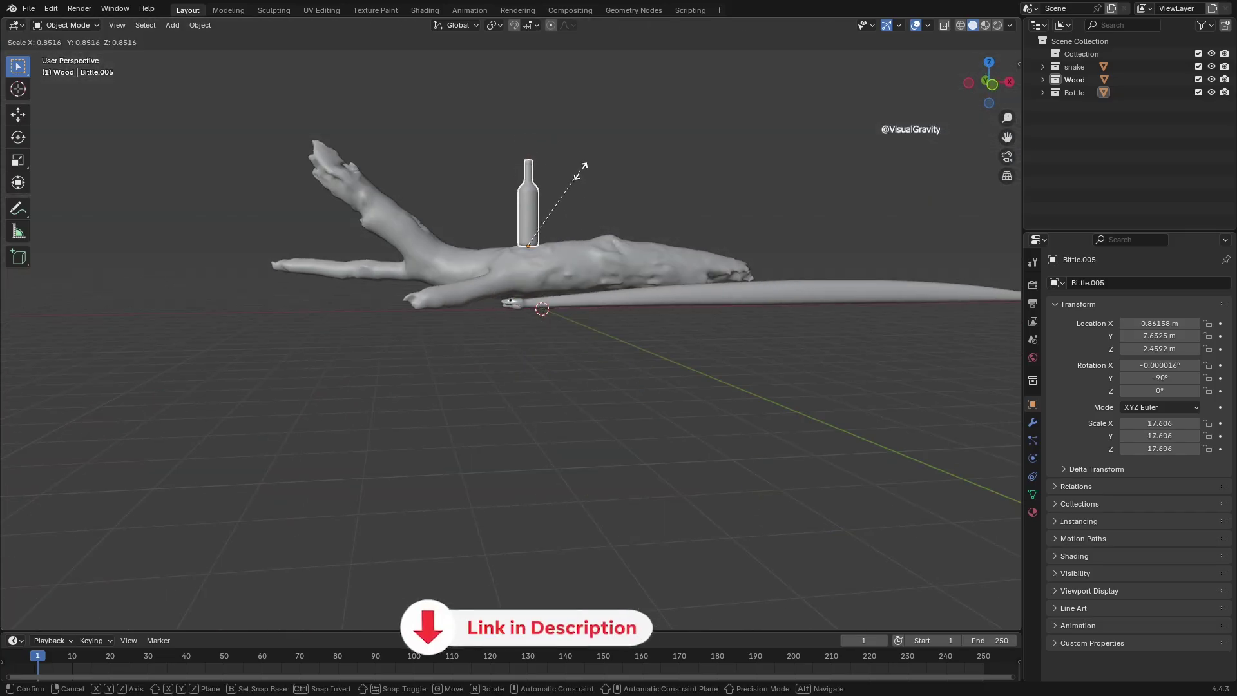
pyautogui.click(582, 169)
# - Scale the snake mesh down uniformly to about 0.482
pyautogui.moveTo(580, 204); pyautogui.dragTo(609, 315, button='middle')
pyautogui.click(688, 350)
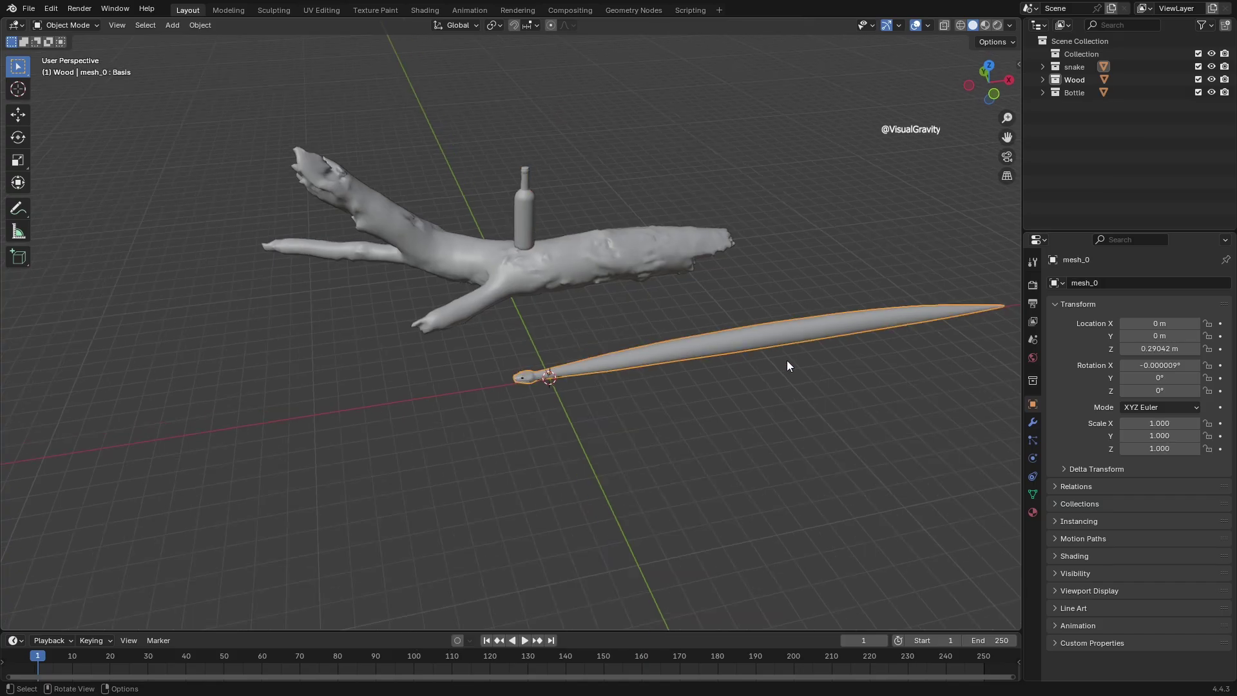
pyautogui.moveTo(787, 362); pyautogui.dragTo(892, 352, button='middle')
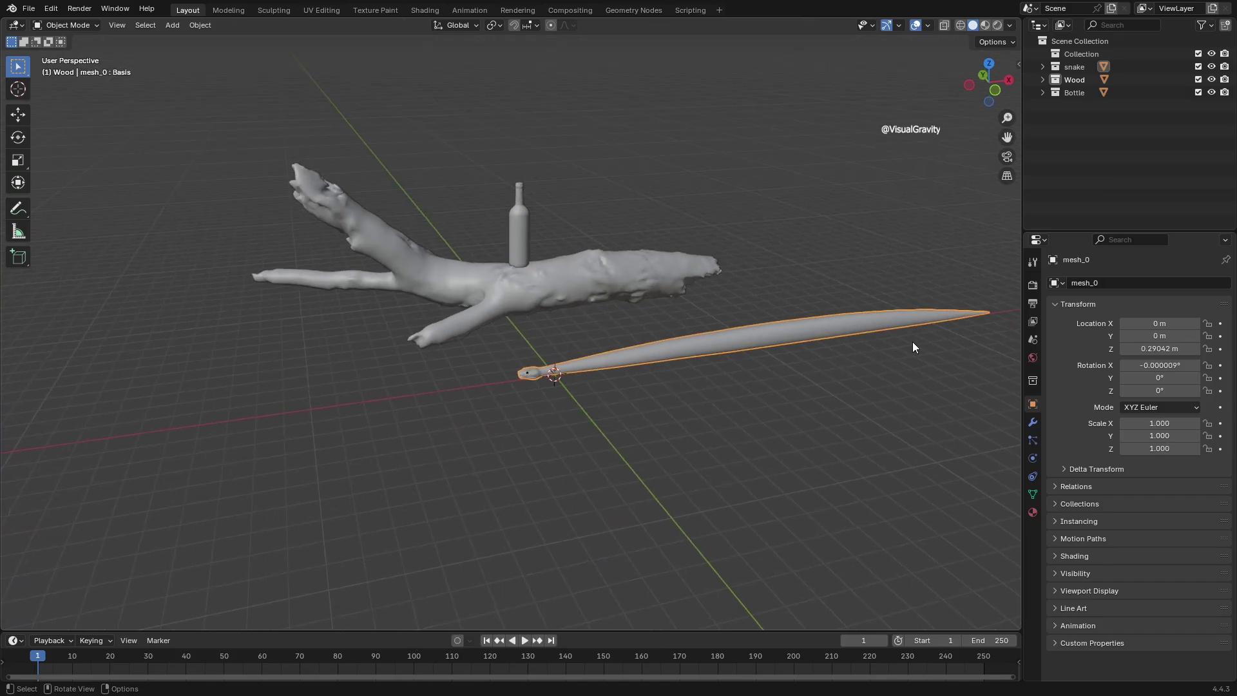
pyautogui.press('s')
pyautogui.press('x')
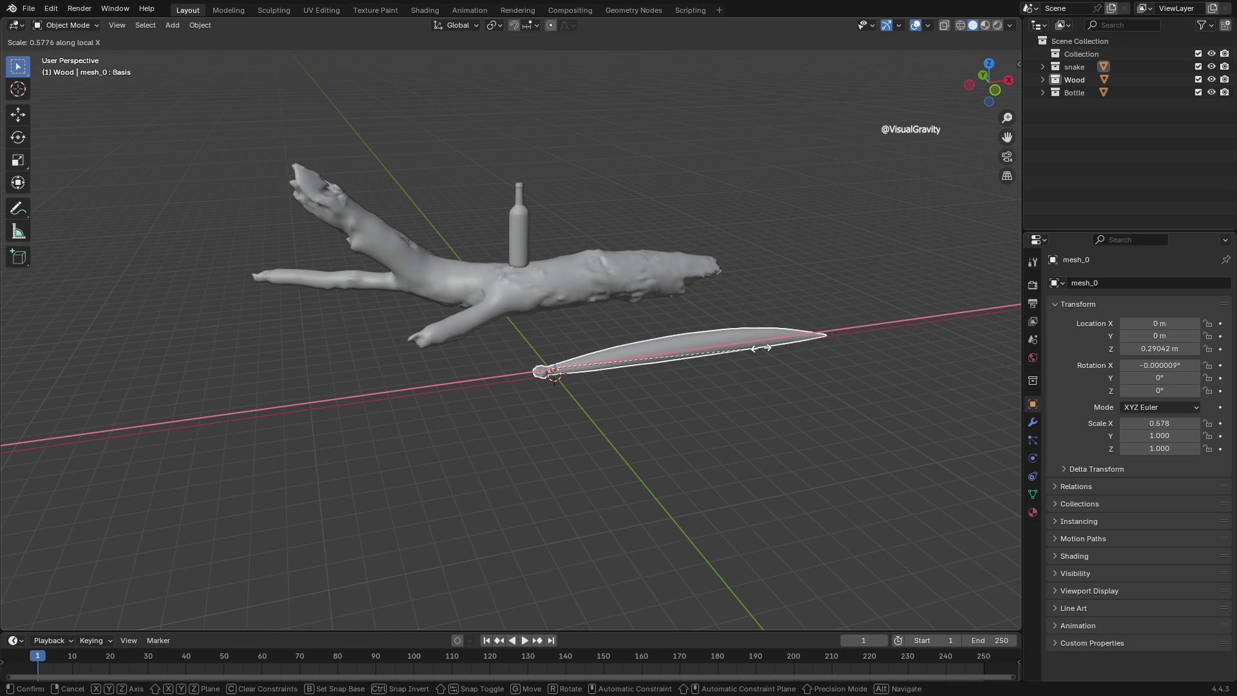
pyautogui.press('x')
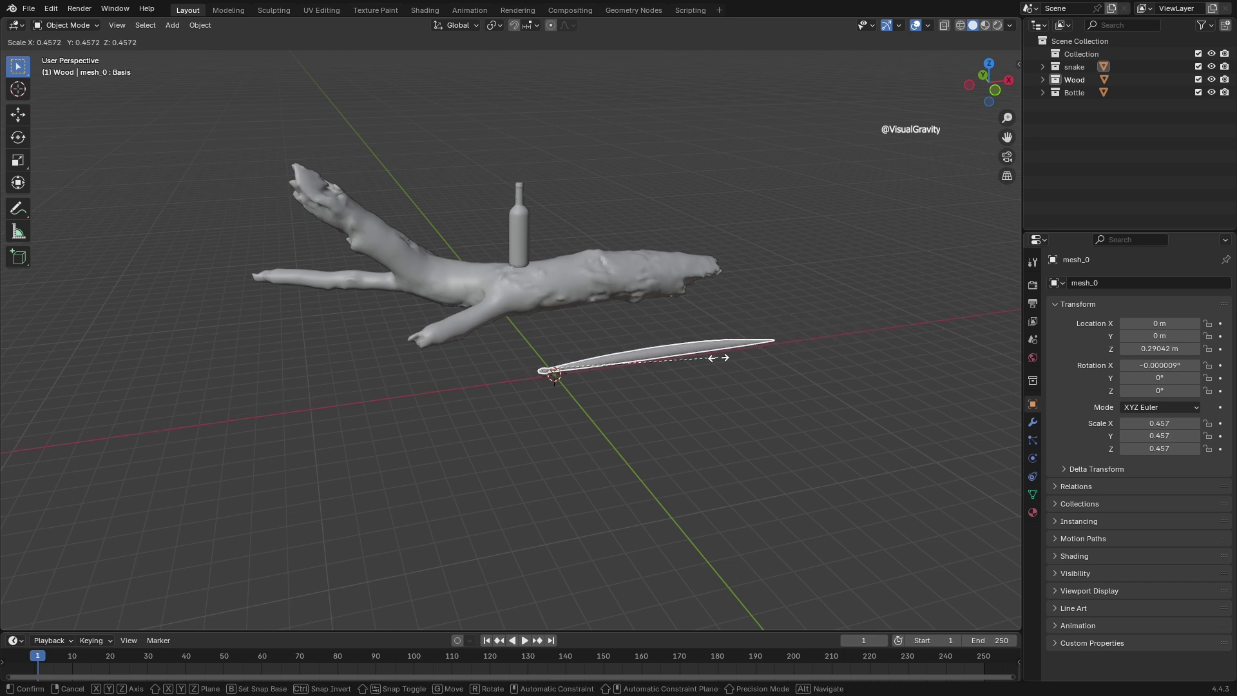
pyautogui.click(728, 361)
pyautogui.moveTo(543, 357); pyautogui.dragTo(830, 386, button='middle')
pyautogui.press('KP_1')
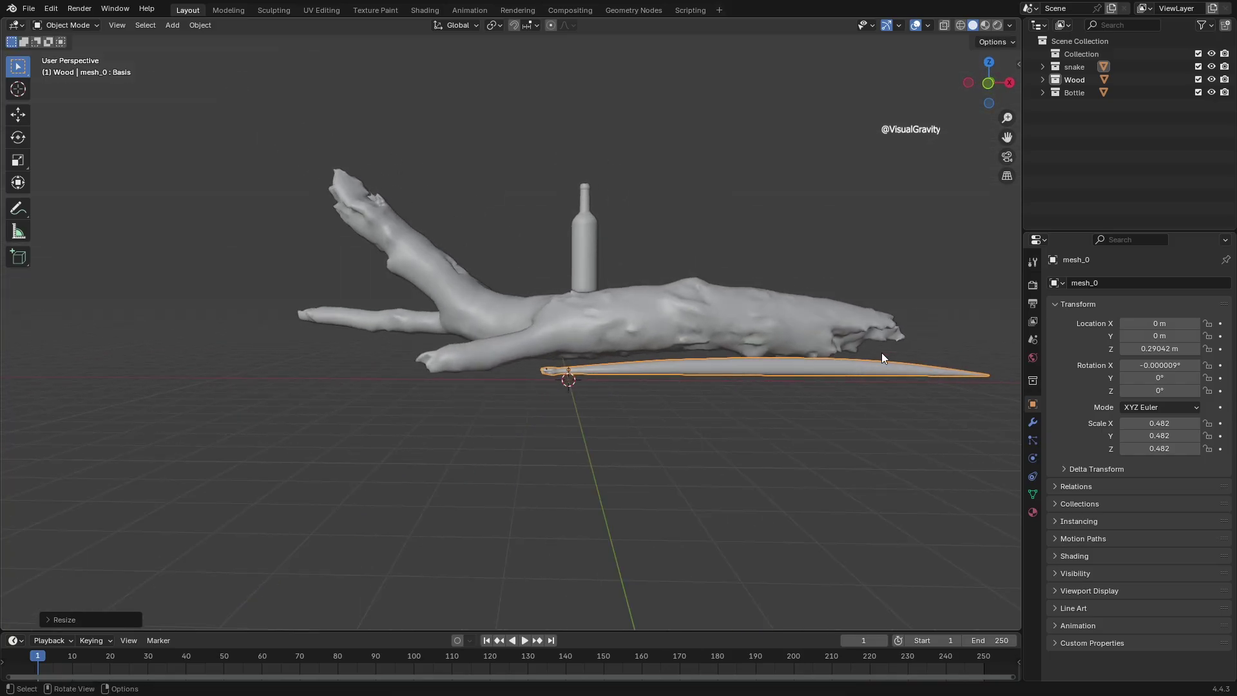
pyautogui.press('s')
pyautogui.press('z')
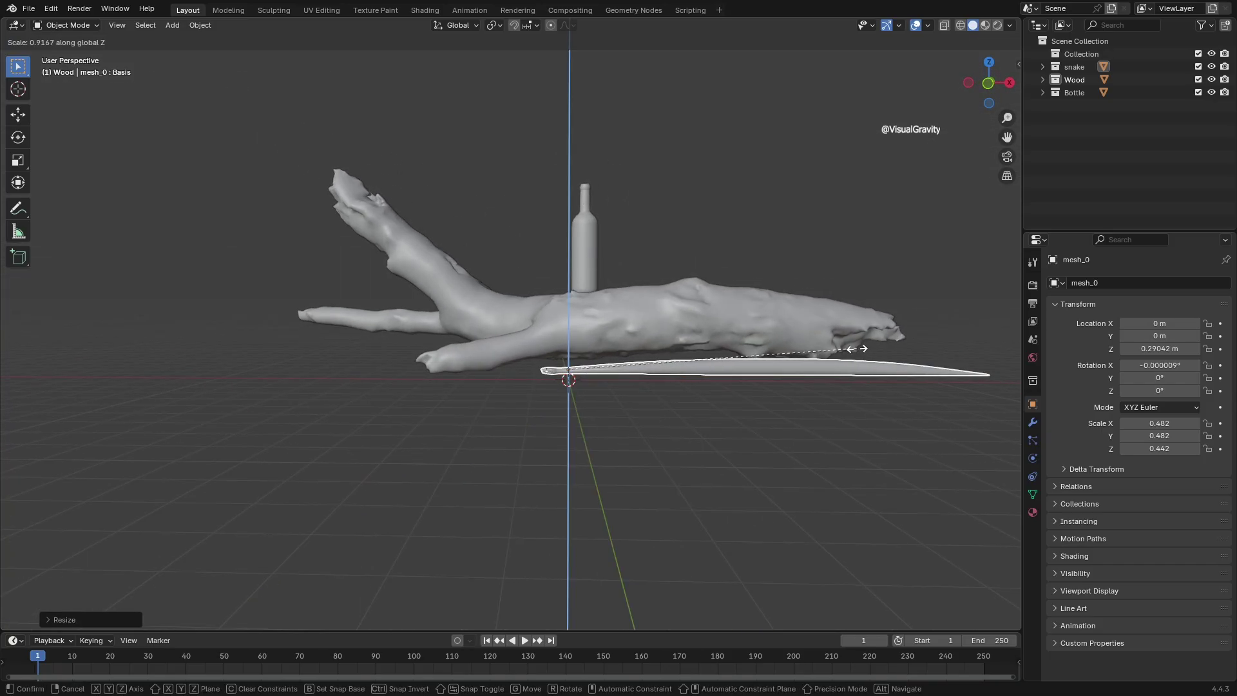
pyautogui.rightClick(847, 352)
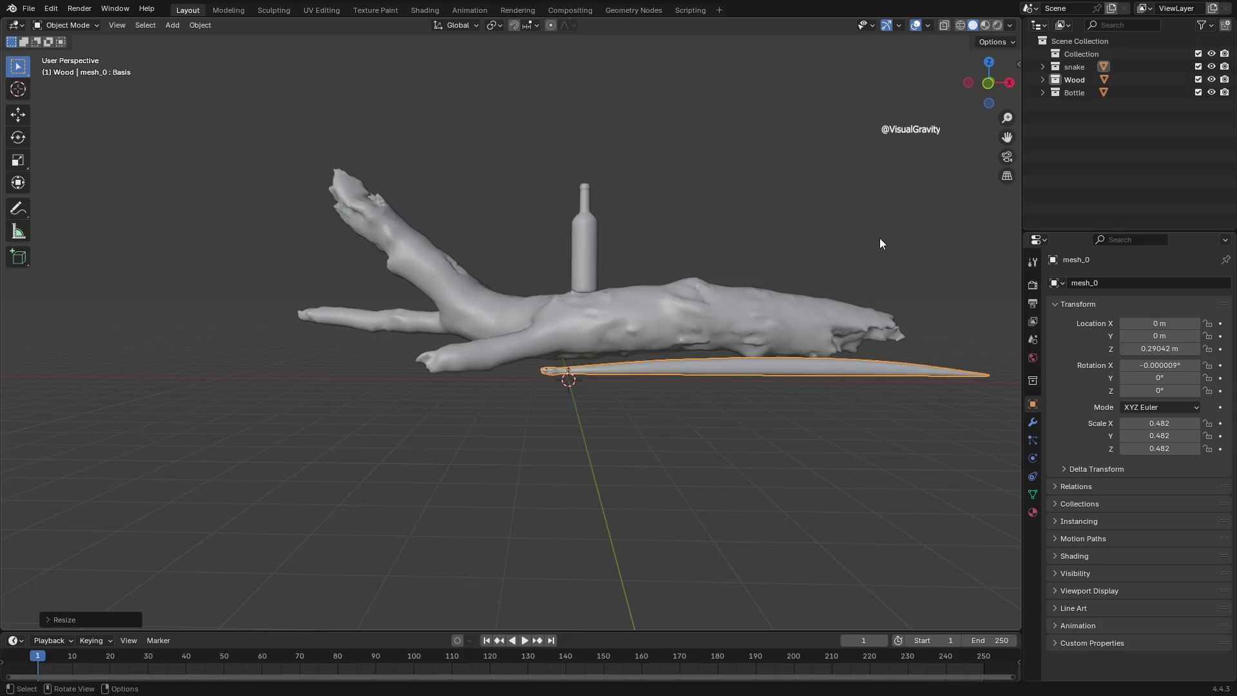
# - Lower the snake along Z in front view to about 0.10 m, so it lies on the ground line
pyautogui.click(981, 87)
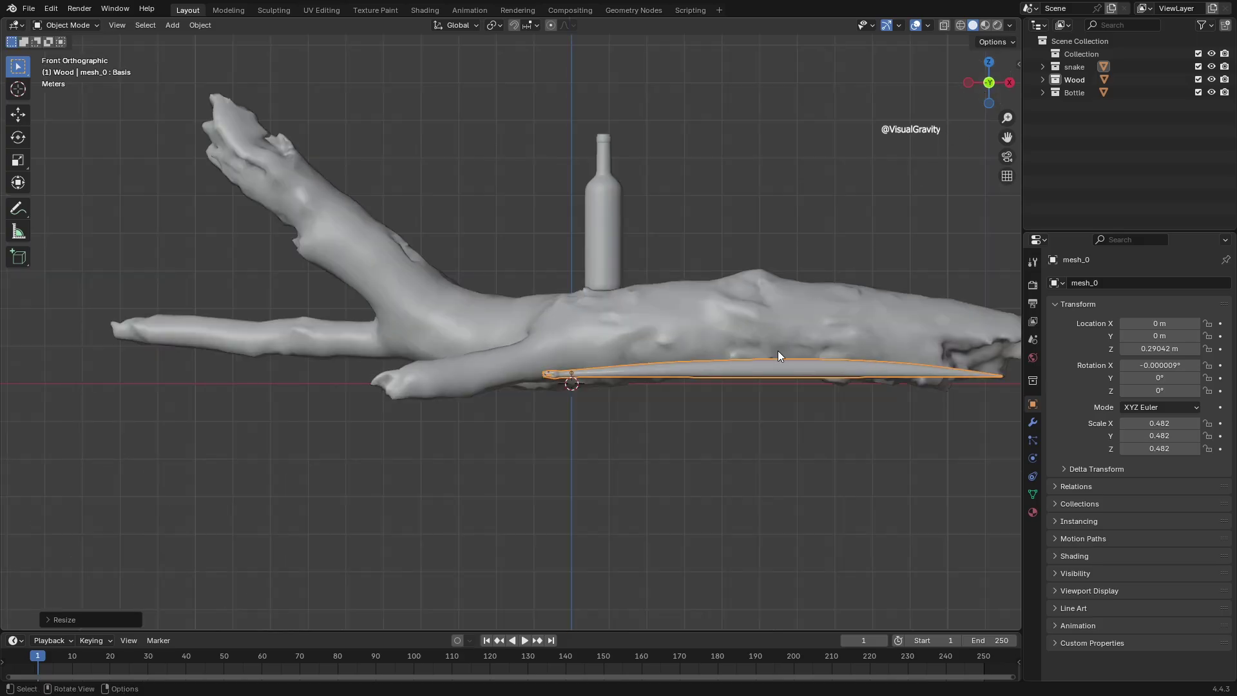
pyautogui.press('g')
pyautogui.press('z')
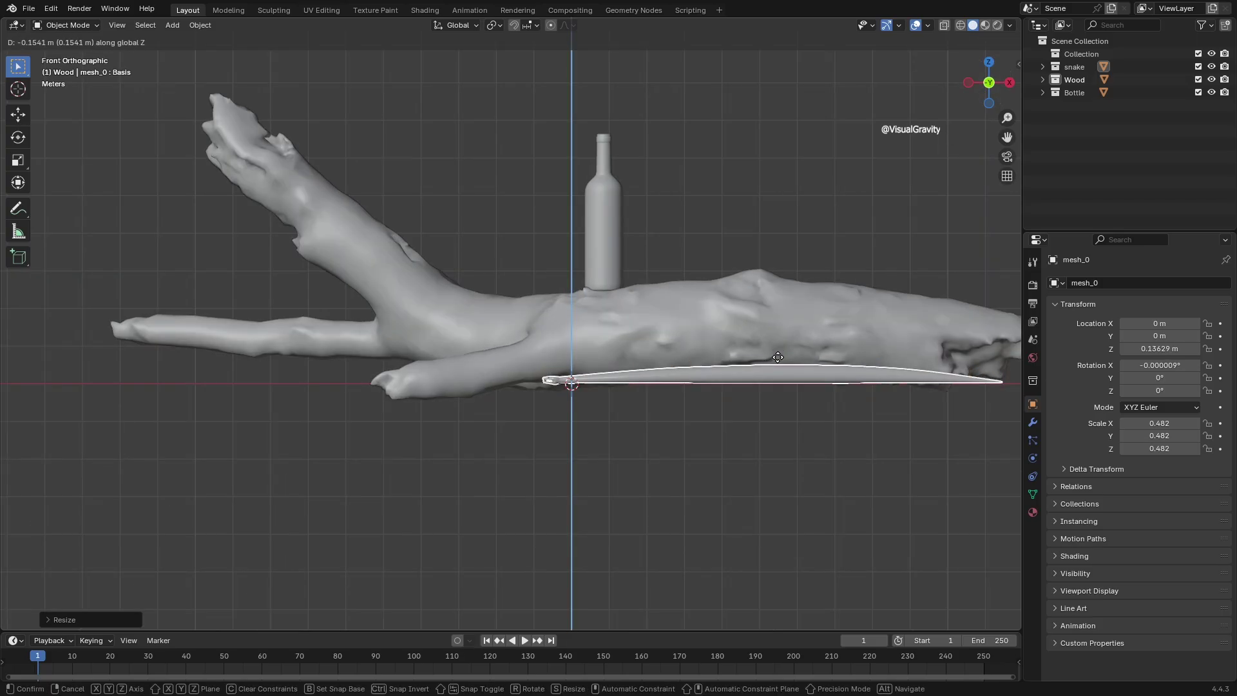
pyautogui.click(778, 360)
# - Apply the scale transform to the snake mesh
pyautogui.moveTo(611, 388); pyautogui.dragTo(674, 385, button='middle')
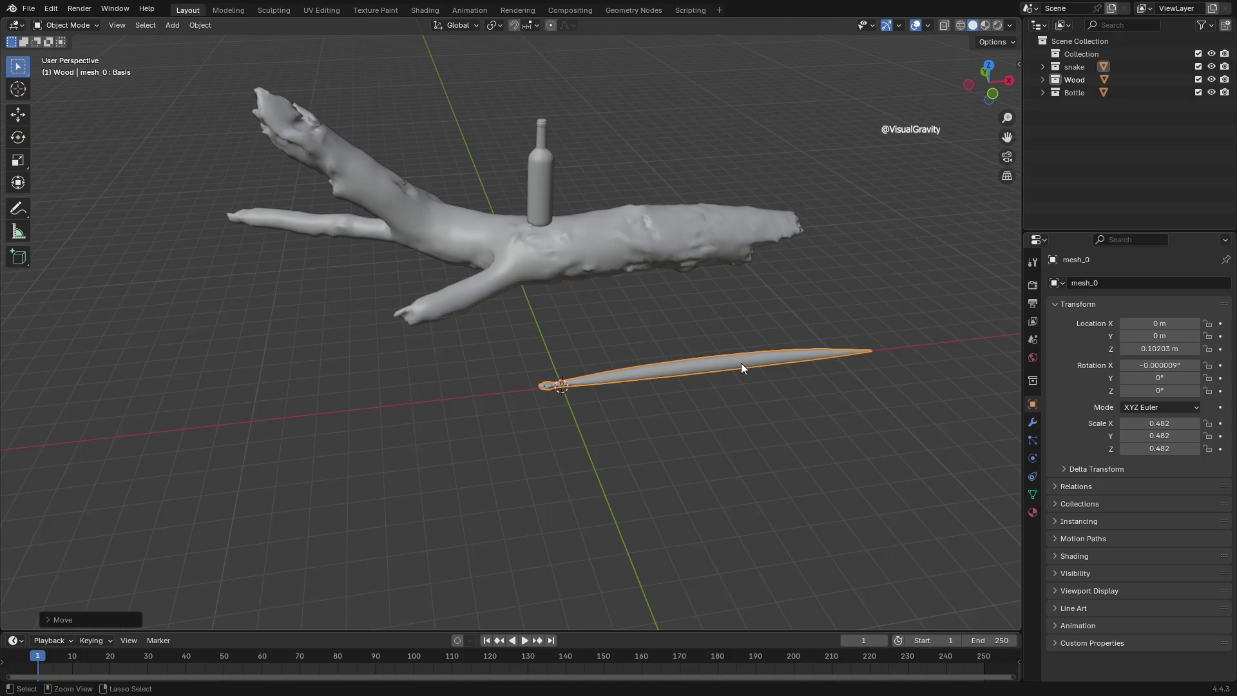
pyautogui.hotkey('ctrl', 'a')
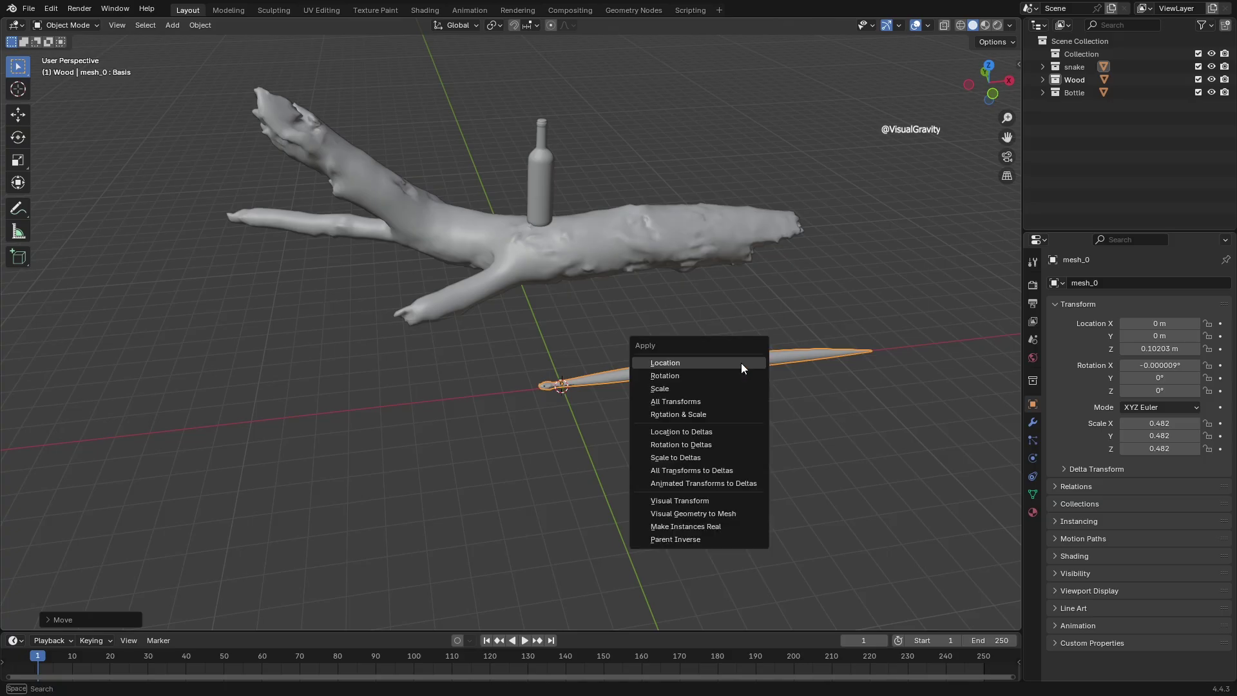
pyautogui.click(695, 390)
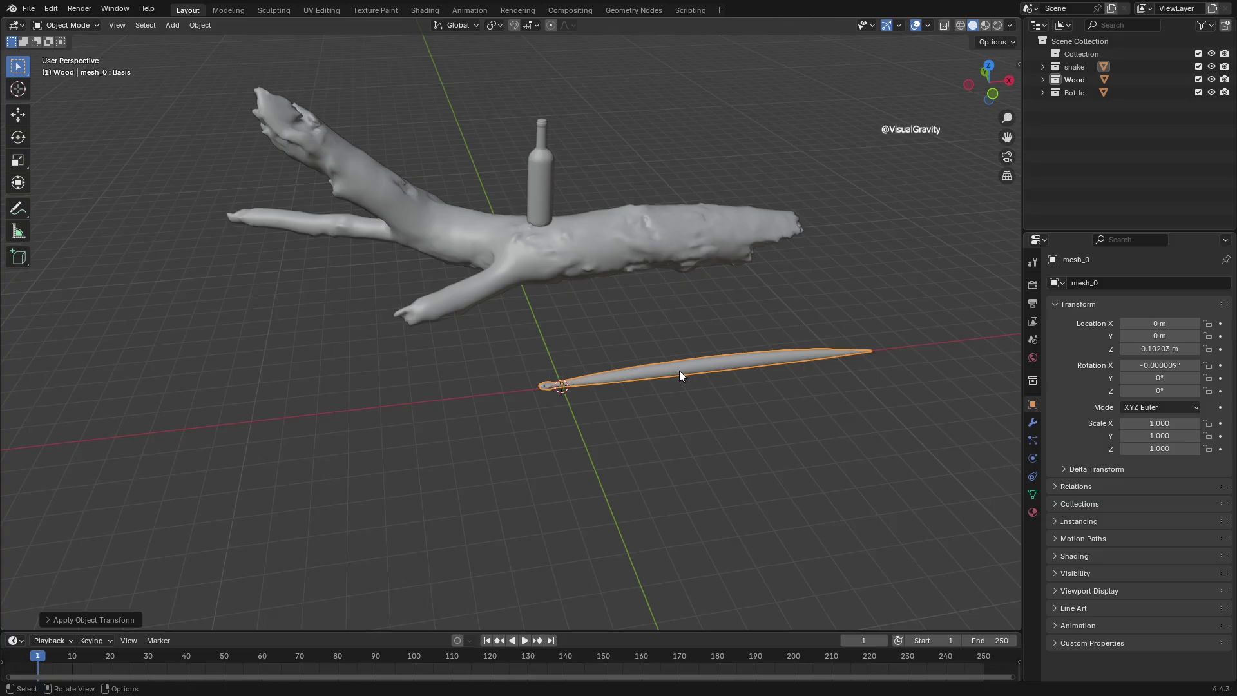
# - Add a Bézier curve at the world origin by the snake's head
pyautogui.moveTo(680, 370); pyautogui.dragTo(641, 380, button='middle')
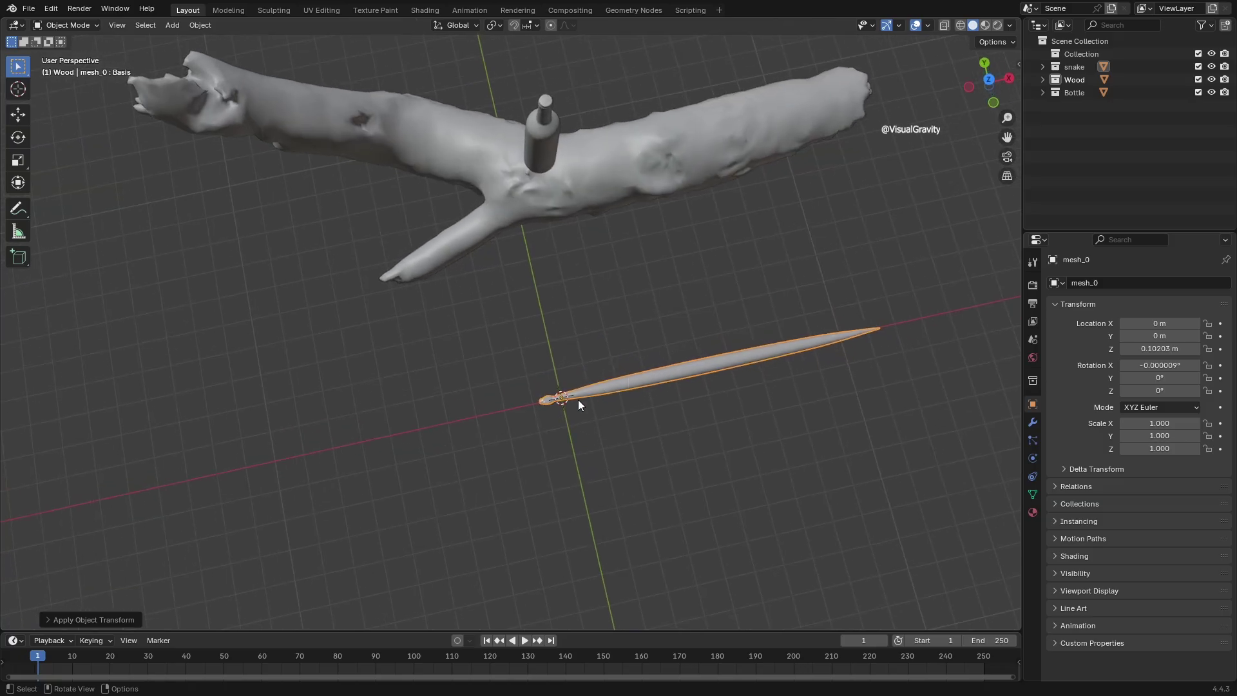
pyautogui.scroll(4, 570, 401)
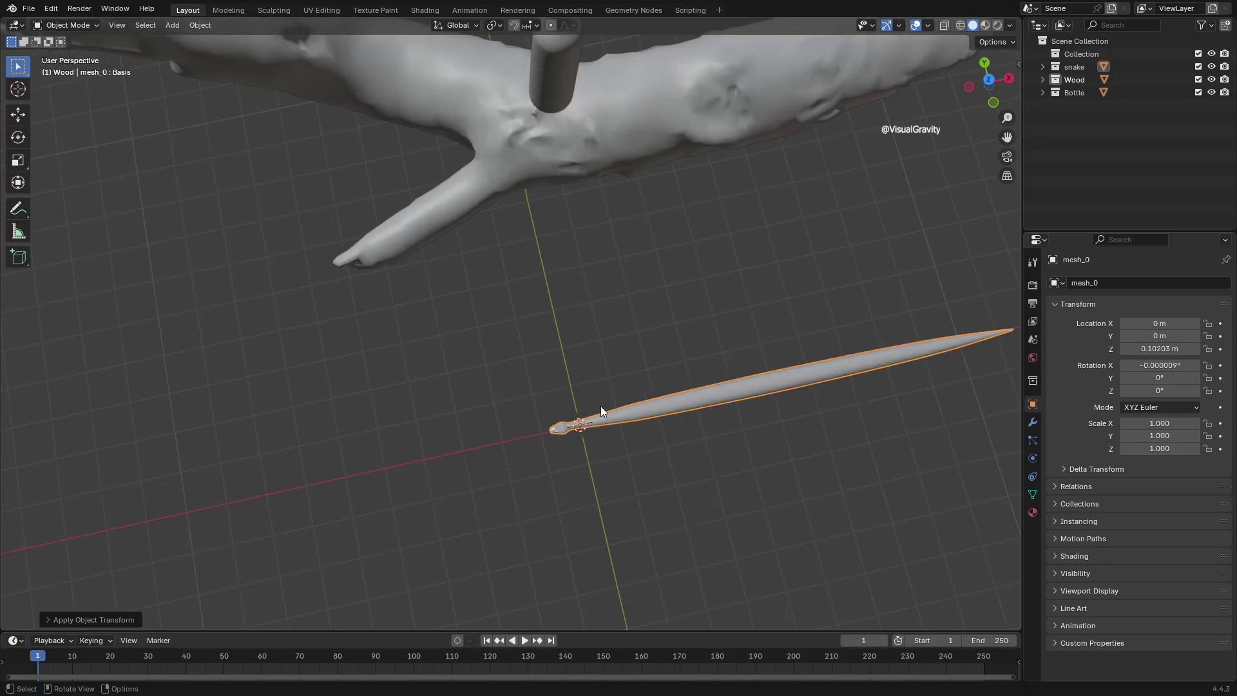
pyautogui.hotkey('shift', 'a')
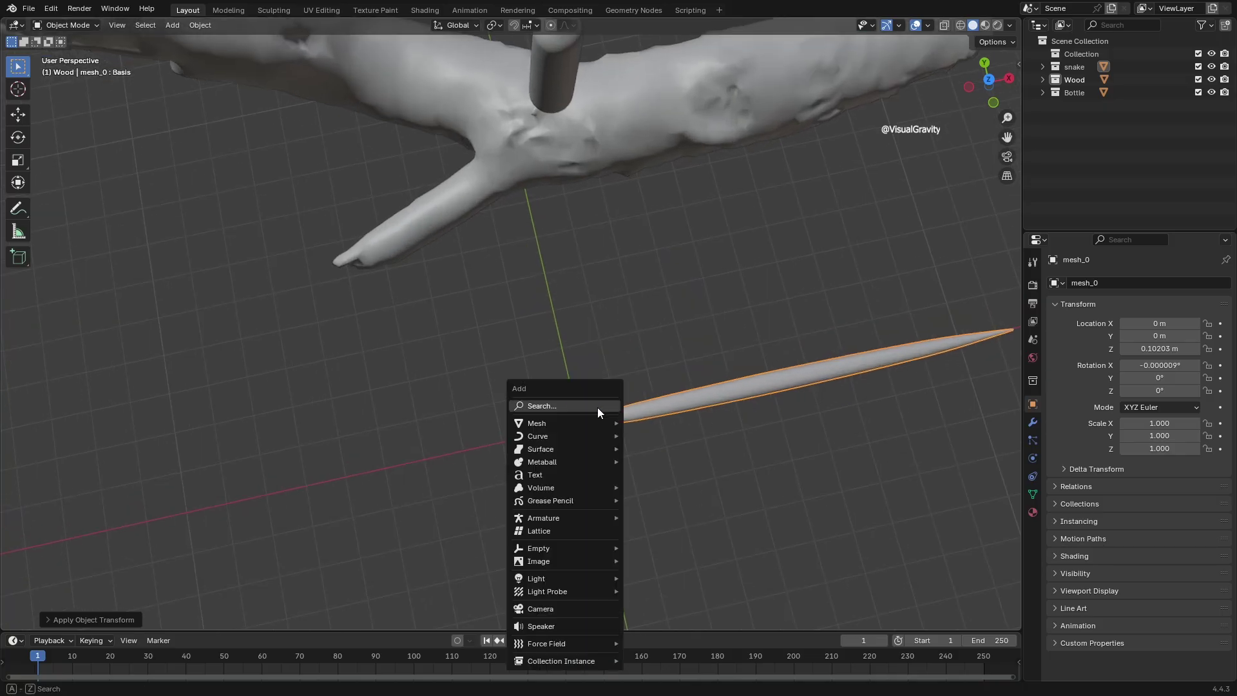
pyautogui.moveTo(589, 436)
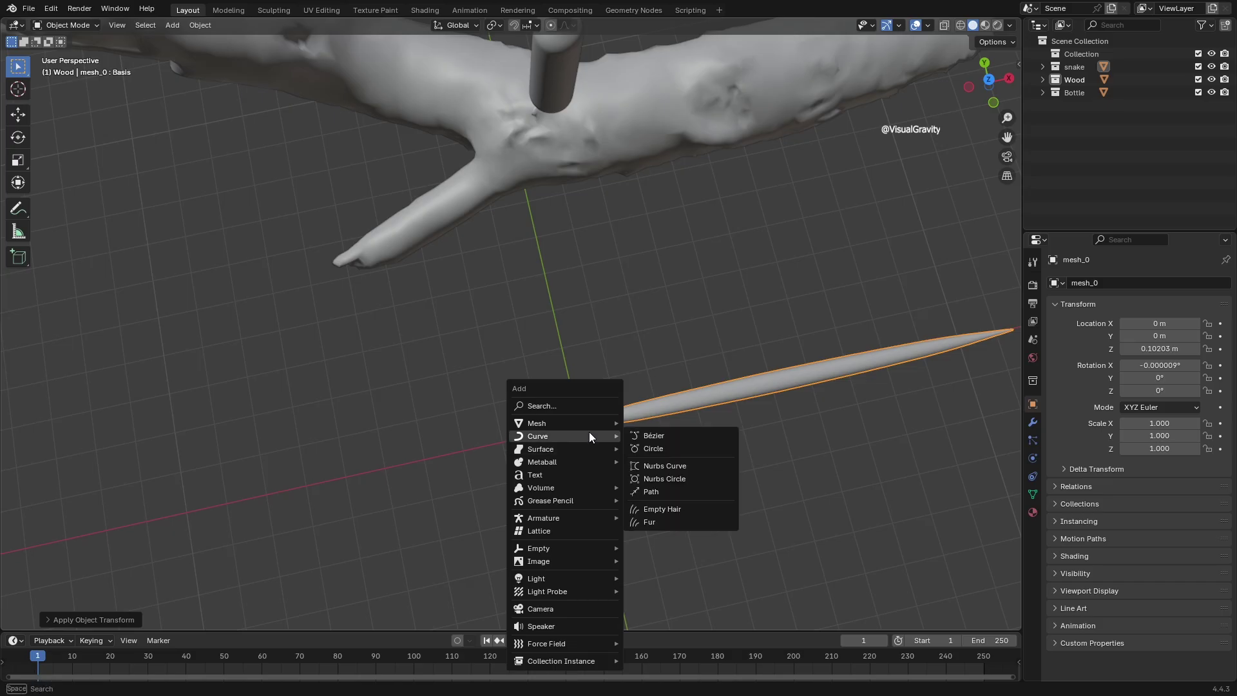
pyautogui.click(645, 429)
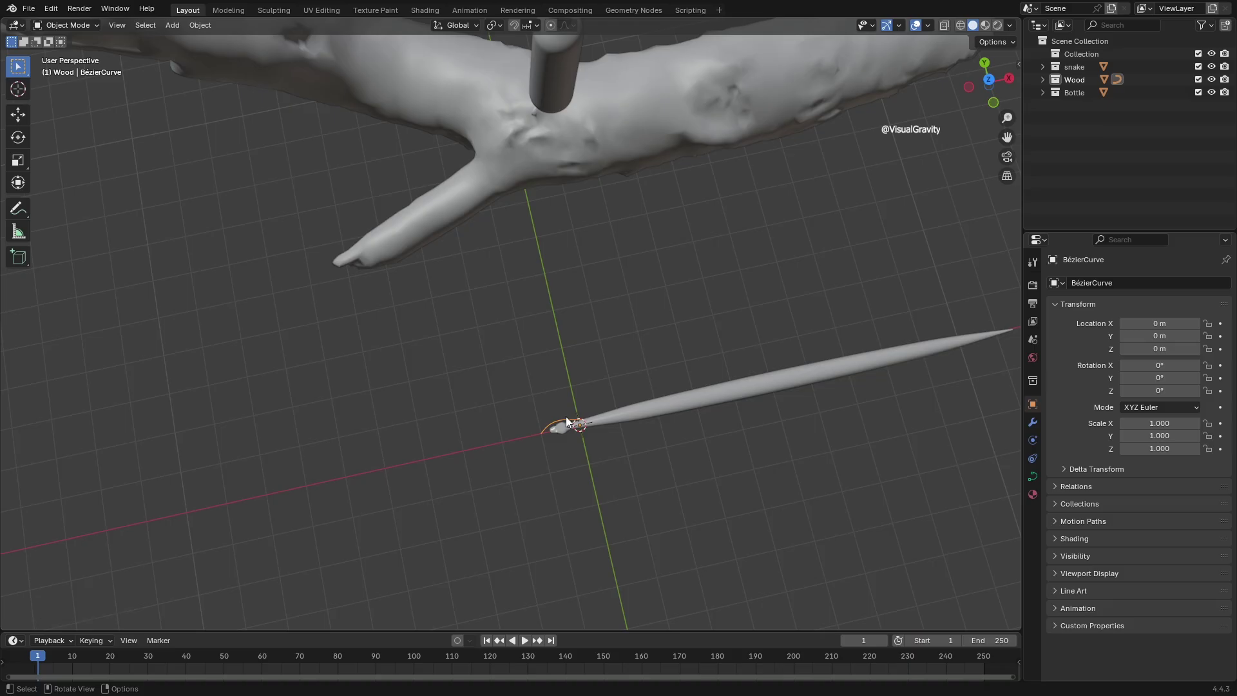
# - Move the Bézier curve along X to about -1.29 m, just ahead of the snake's head
pyautogui.press('g')
pyautogui.press('x')
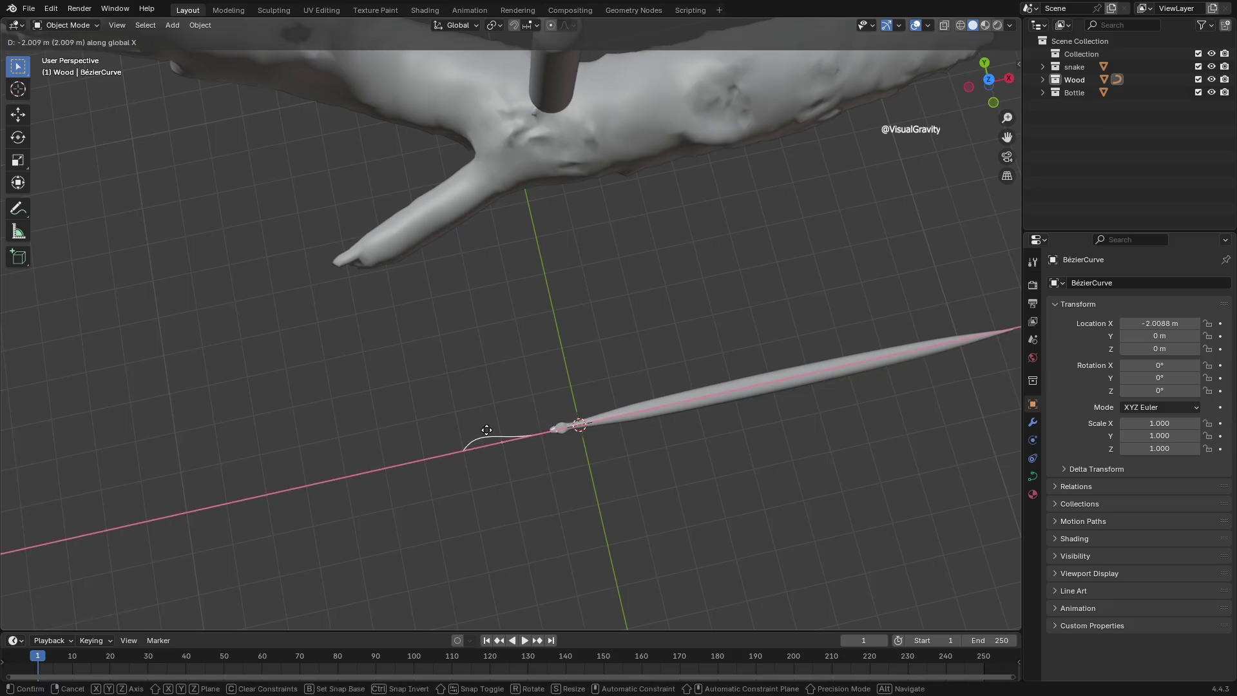
pyautogui.click(524, 436)
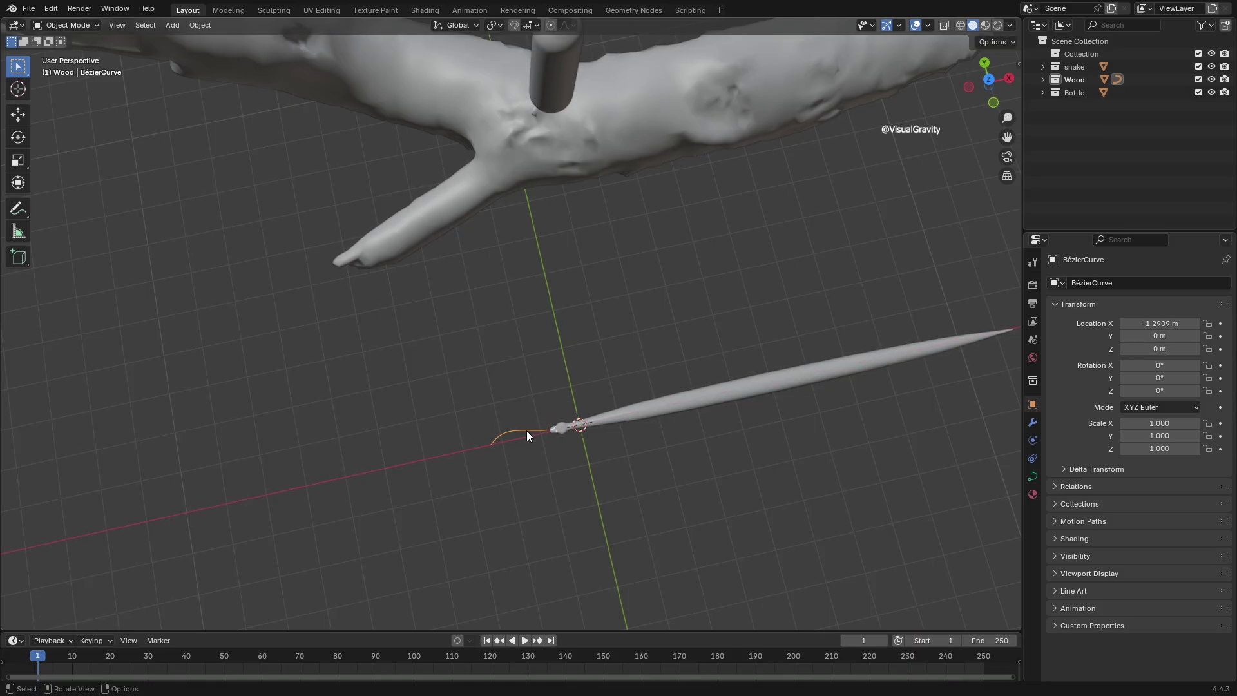
# - Add a Curve deform modifier to the snake mesh with BézierCurve as its curve object
pyautogui.click(694, 401)
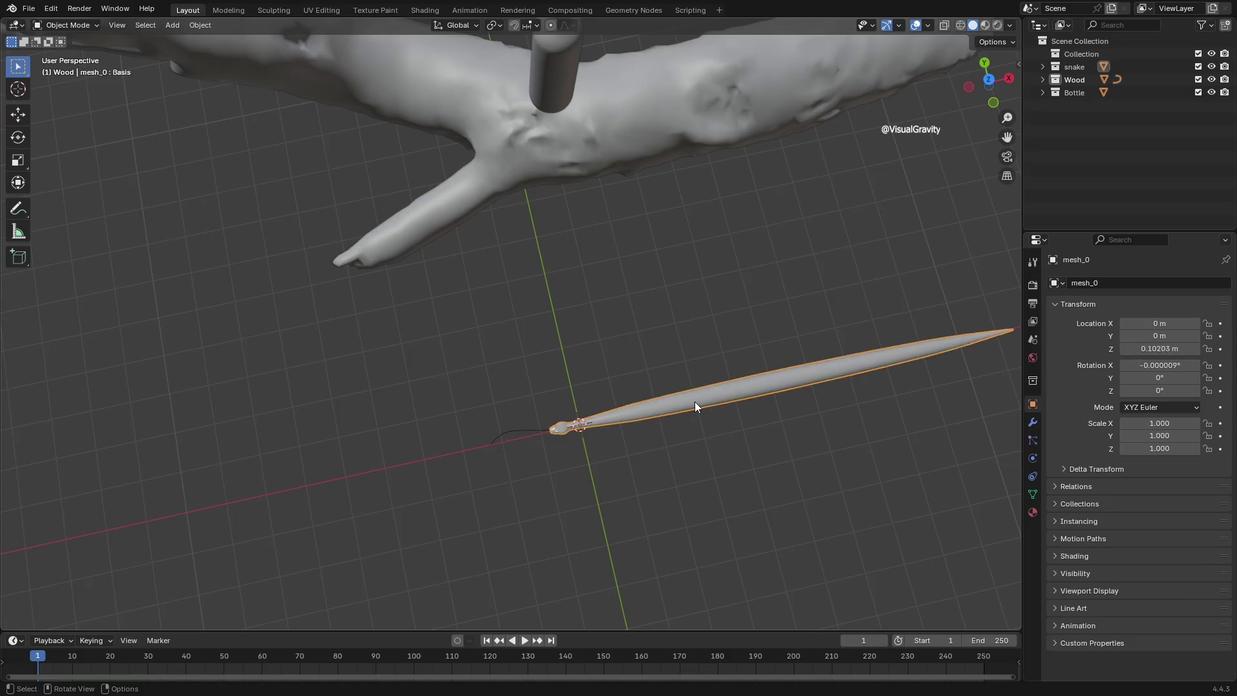
pyautogui.moveTo(695, 401); pyautogui.dragTo(957, 380, button='middle')
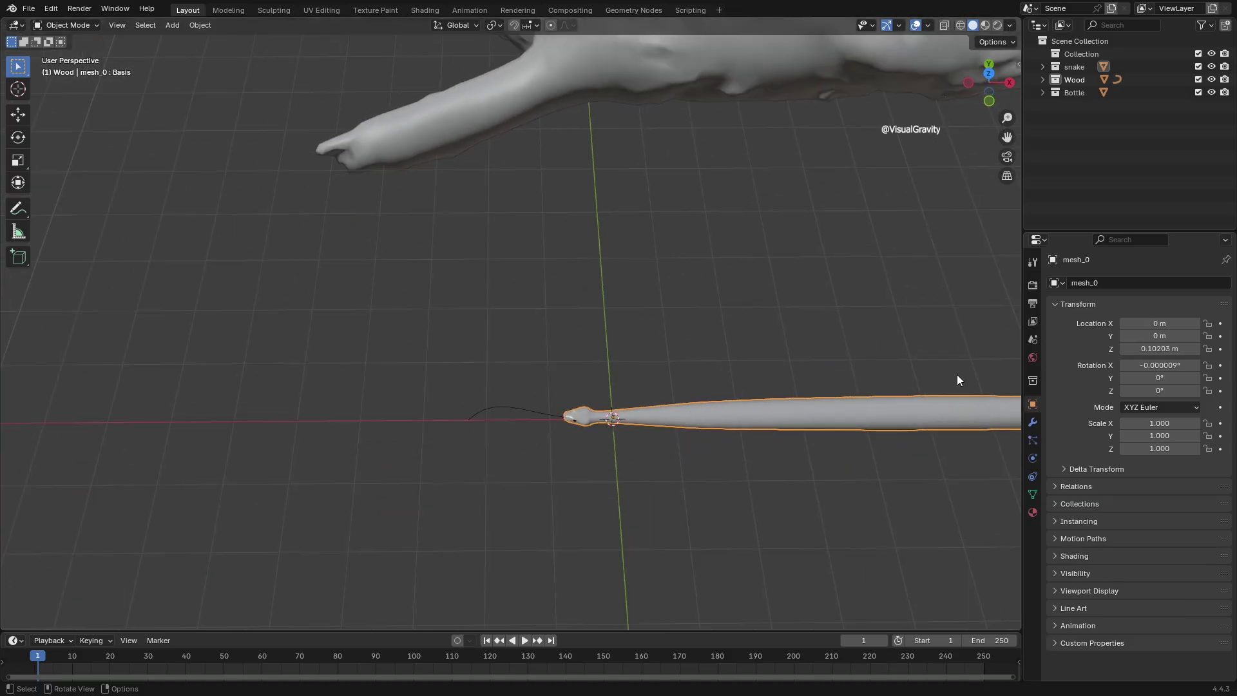
pyautogui.click(1033, 422)
pyautogui.click(1107, 277)
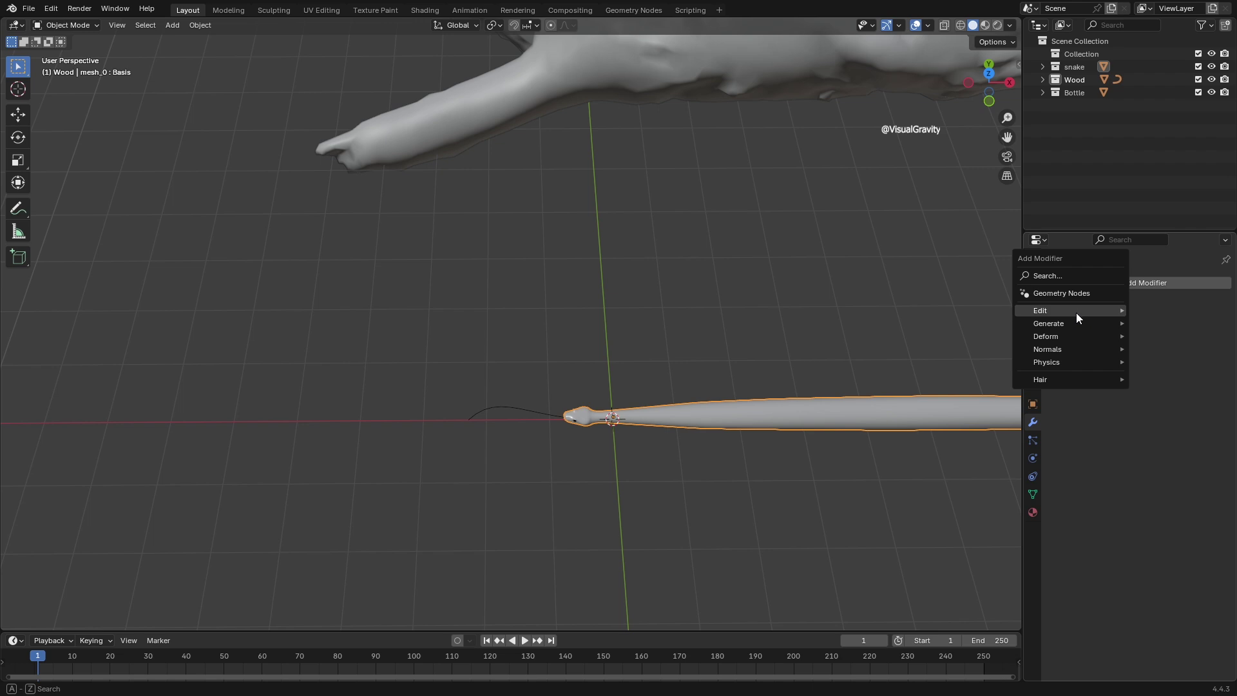
pyautogui.moveTo(1064, 329)
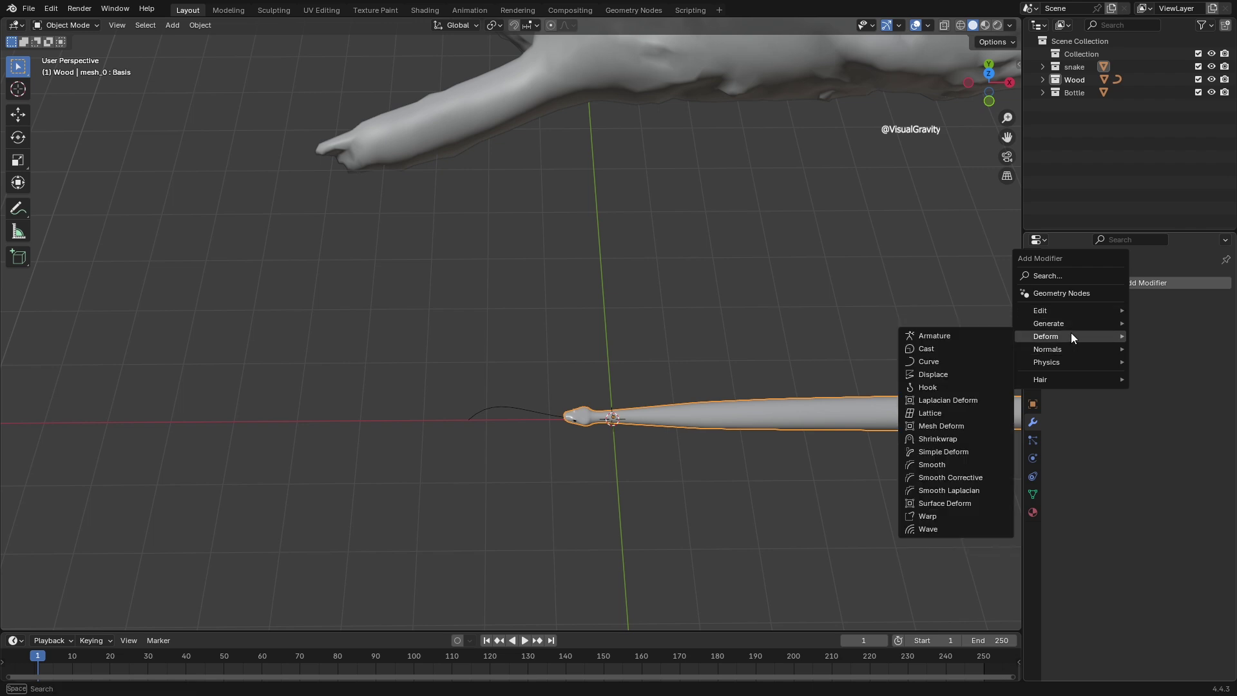
pyautogui.click(923, 361)
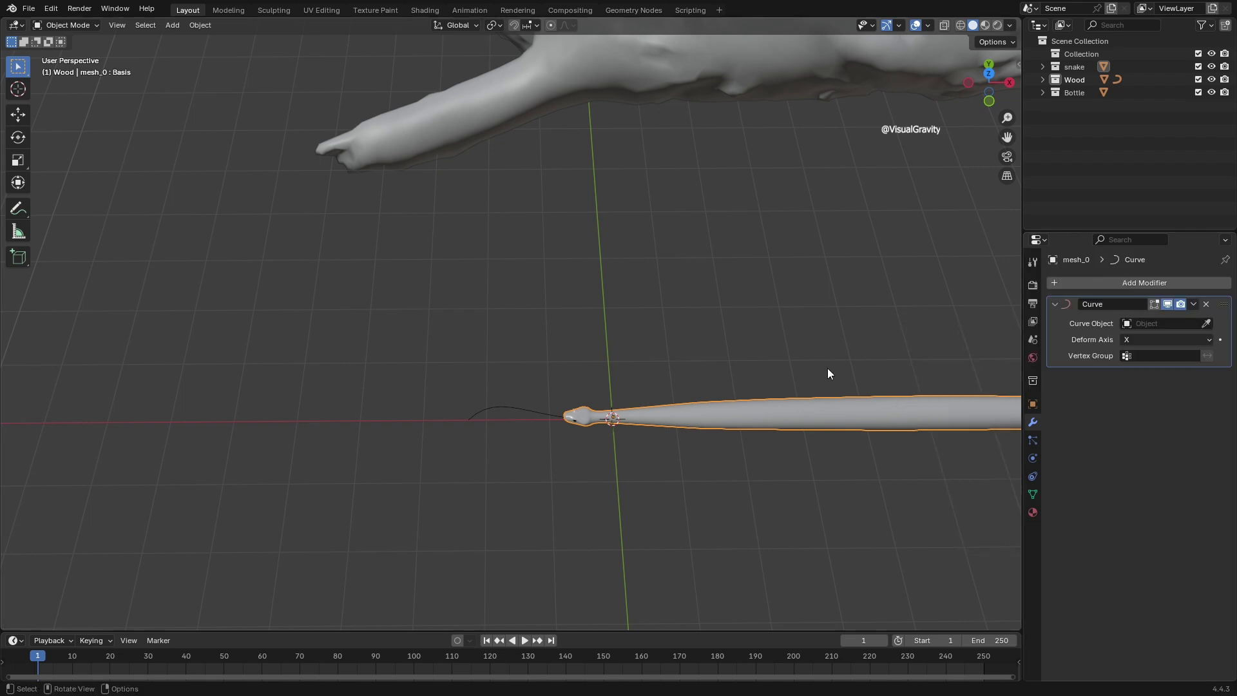
pyautogui.click(1138, 322)
pyautogui.click(1122, 343)
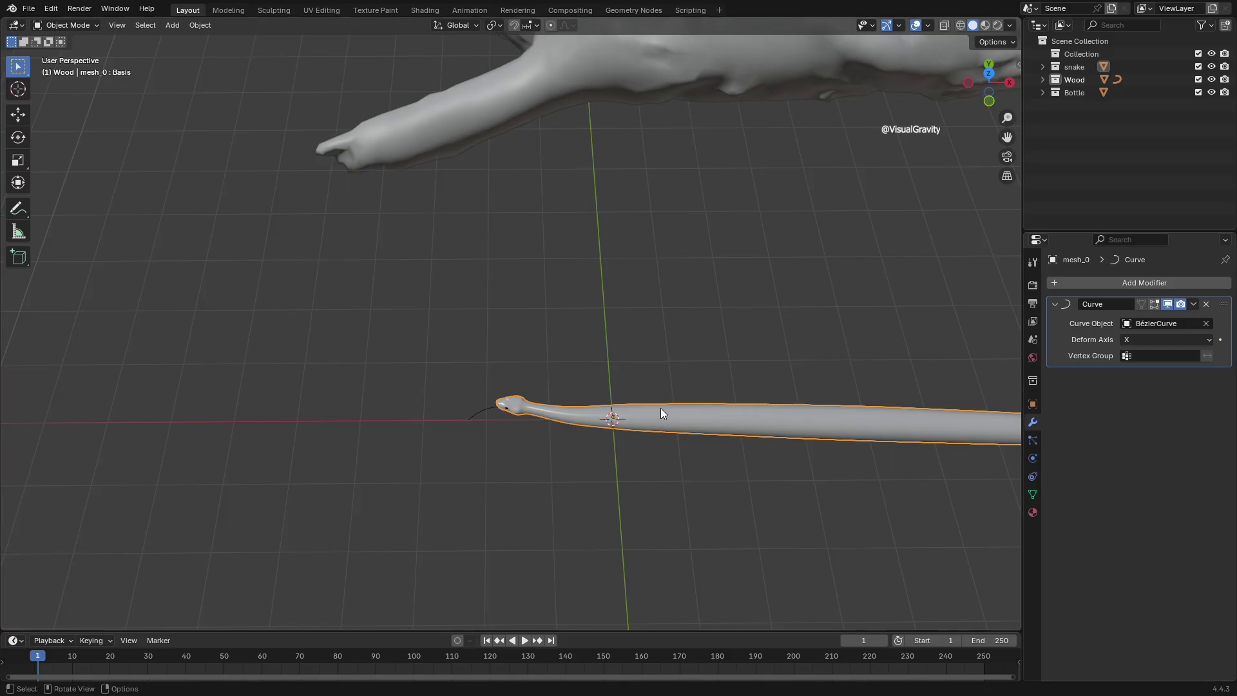
# - Slide the snake along its deforming curve by setting its X location to 0.47 m
pyautogui.moveTo(660, 412); pyautogui.dragTo(717, 450, button='middle')
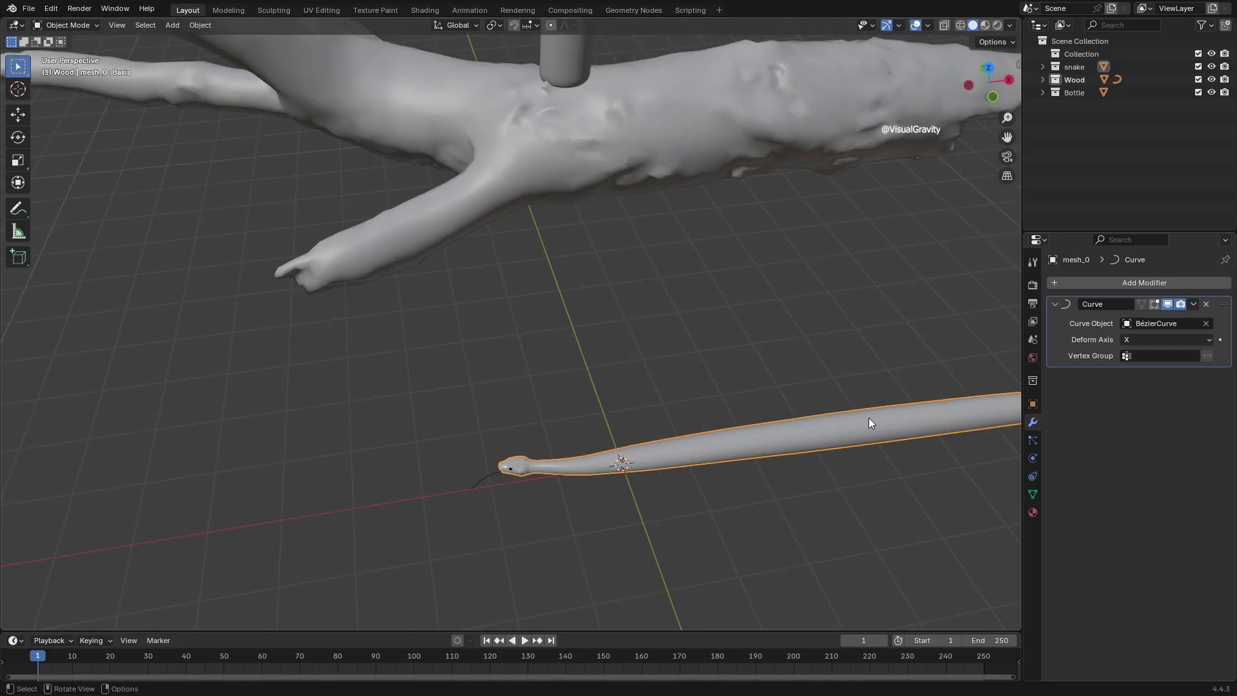
pyautogui.click(1034, 404)
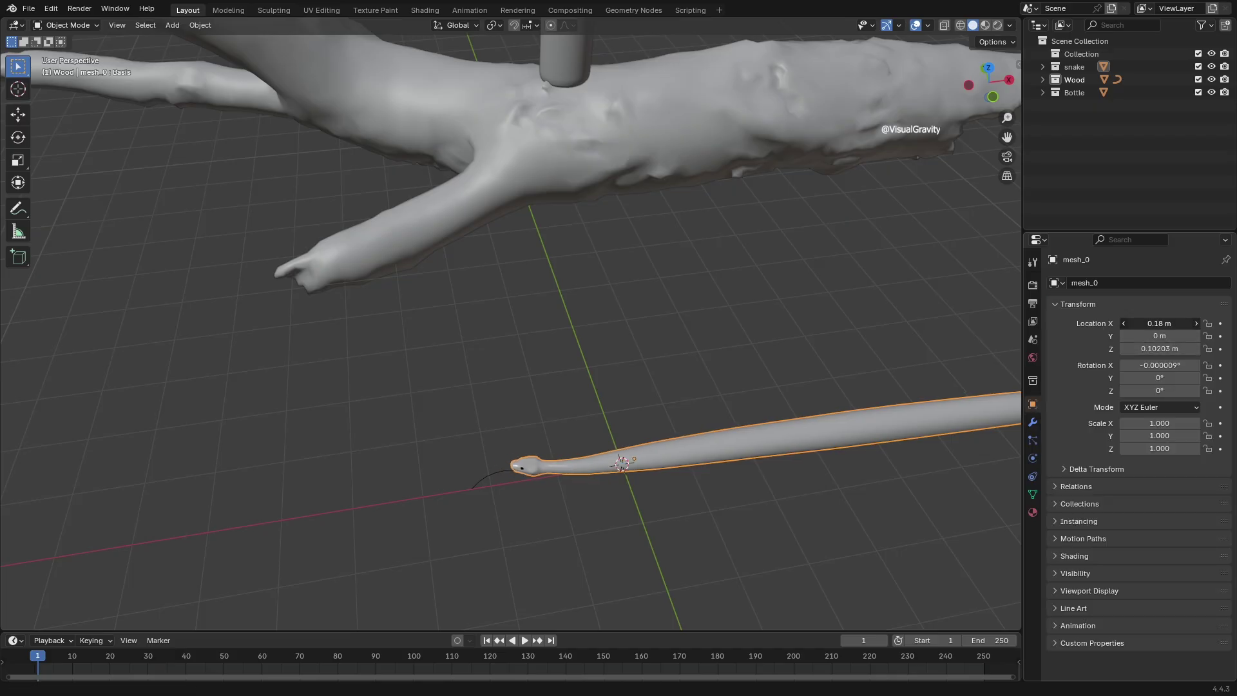
pyautogui.moveTo(1160, 323)
pyautogui.mouseDown()
pyautogui.moveTo(1025, 324)
pyautogui.moveTo(1210, 323)
pyautogui.moveTo(1138, 323)
pyautogui.mouseUp()
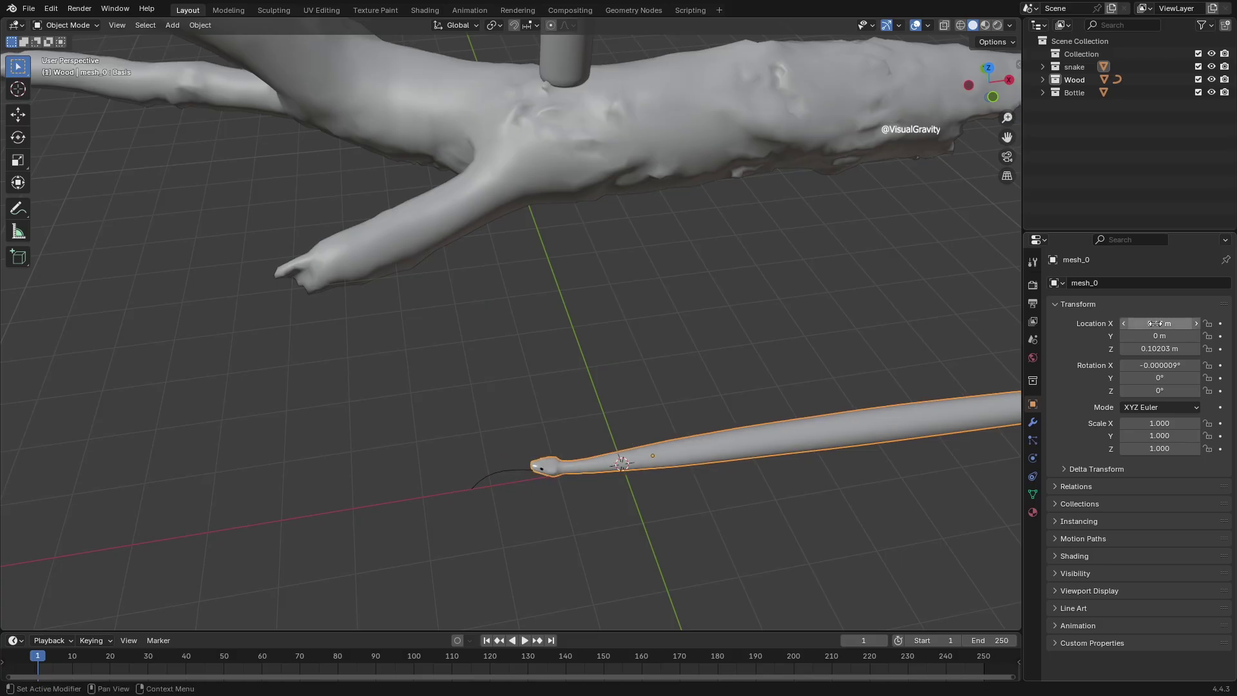
# - Open the Bézier curve for editing in top view and slide the snake along X to -2.18 m
pyautogui.click(506, 472)
pyautogui.press('Tab')
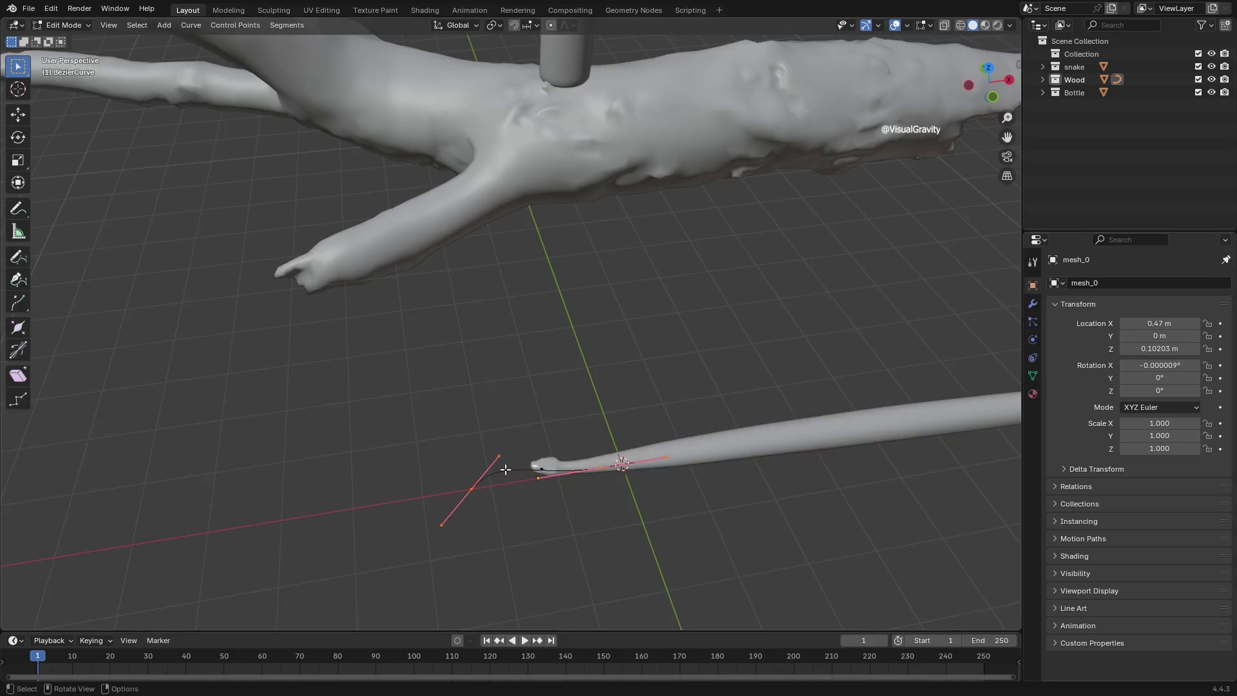
pyautogui.moveTo(506, 475); pyautogui.dragTo(651, 378, button='middle')
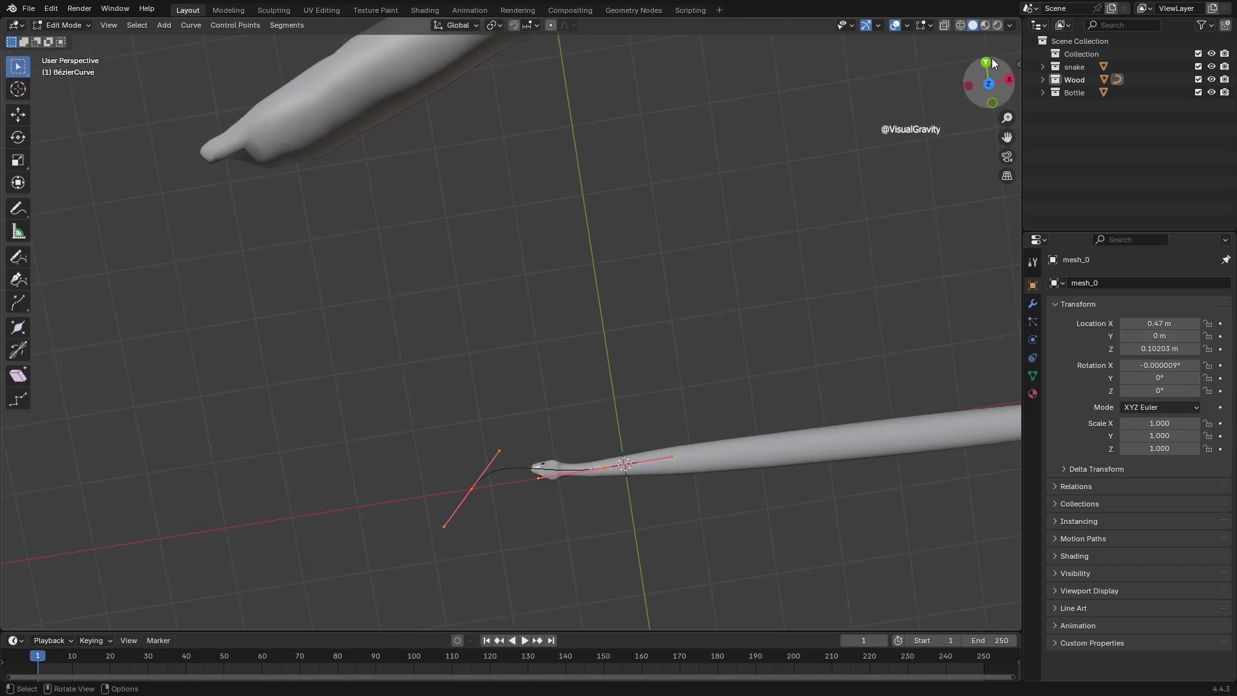
pyautogui.click(988, 88)
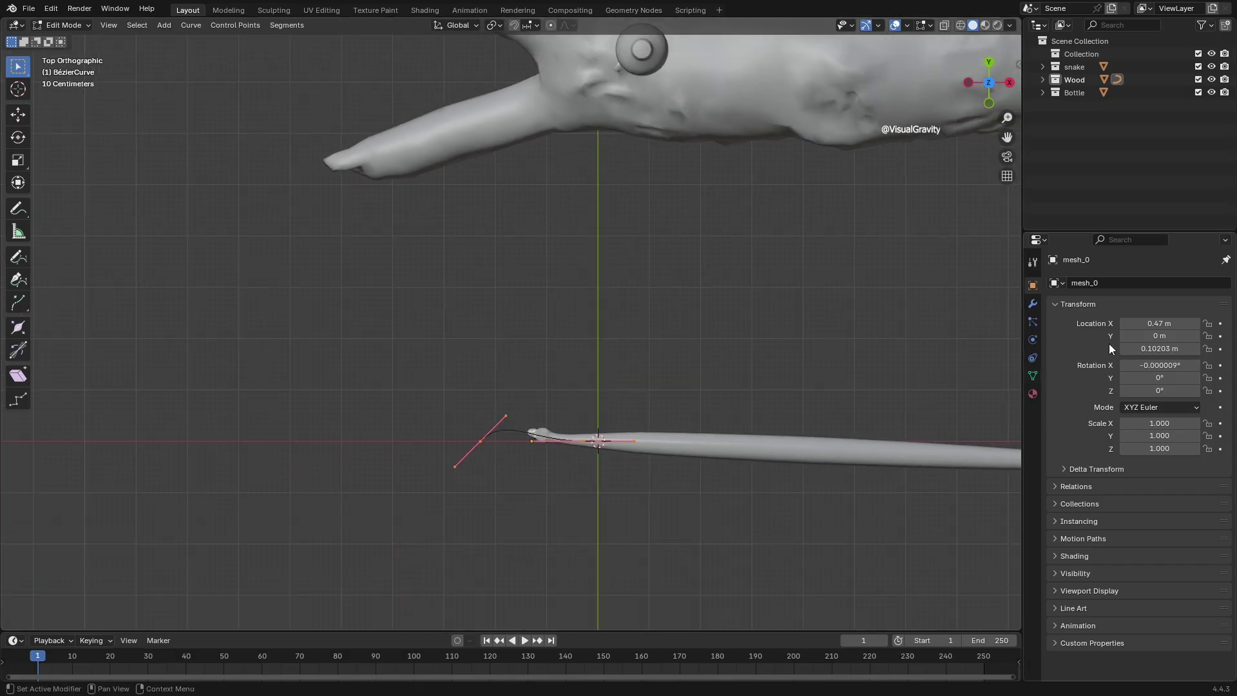
pyautogui.moveTo(1160, 323); pyautogui.dragTo(1106, 352)
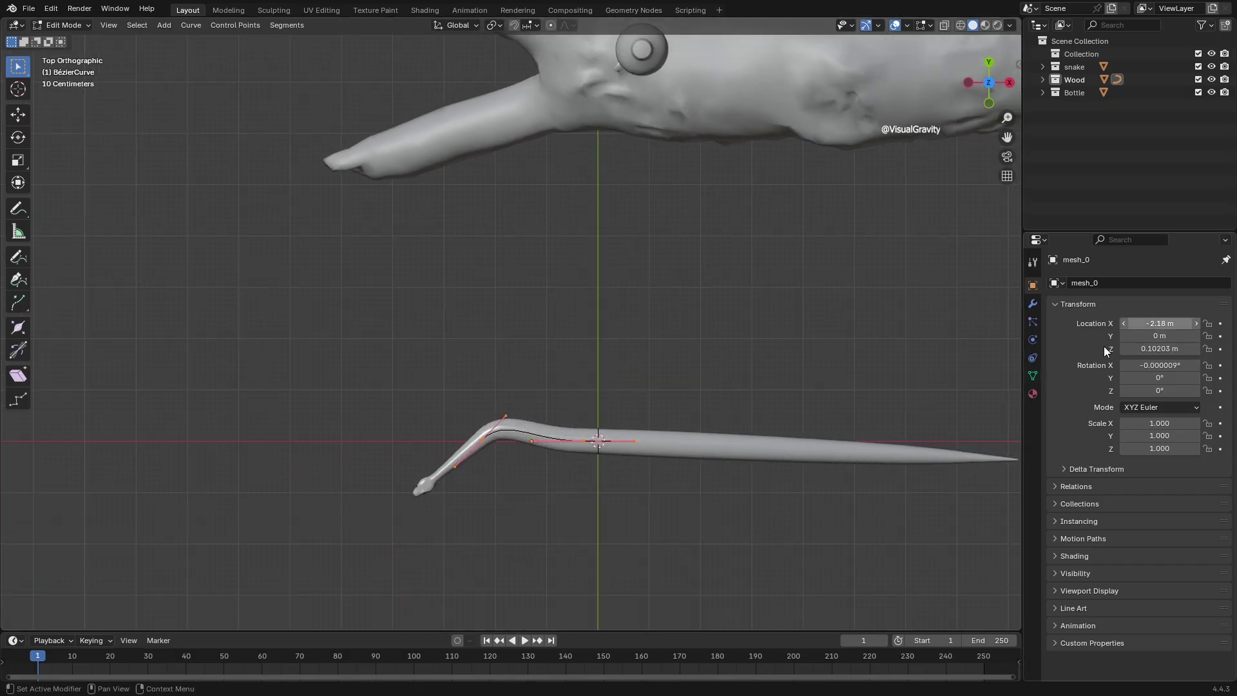
pyautogui.press('r')
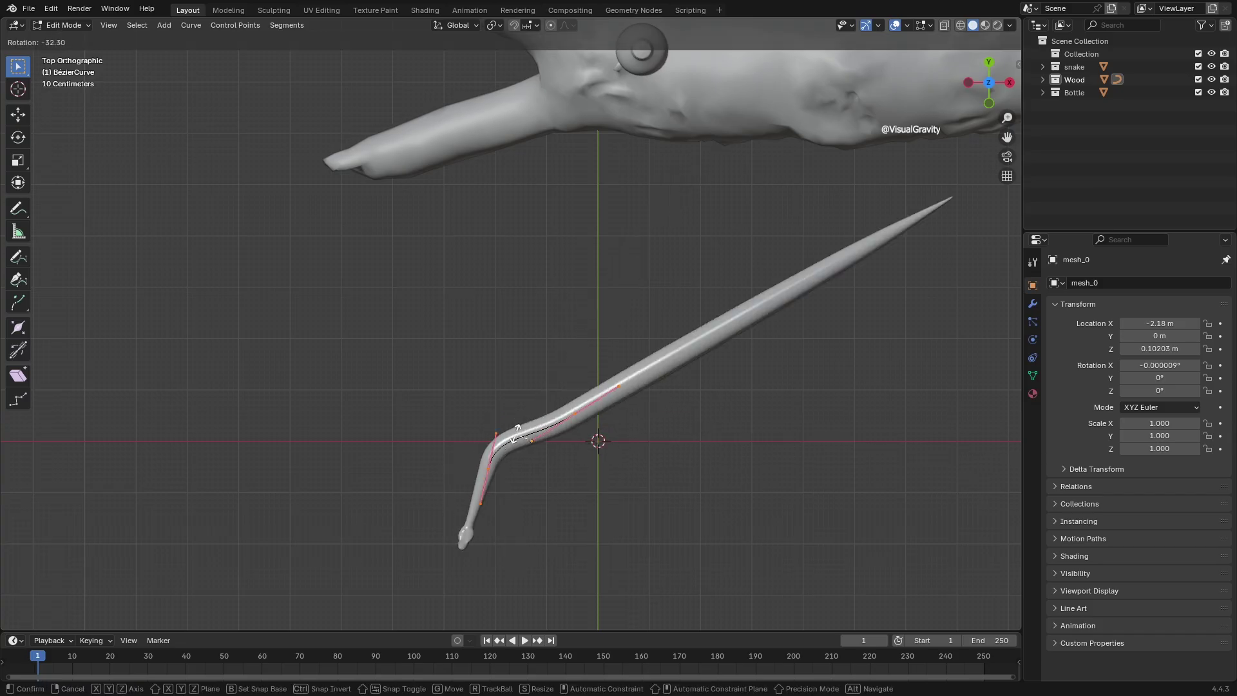
pyautogui.rightClick(517, 417)
pyautogui.press('g')
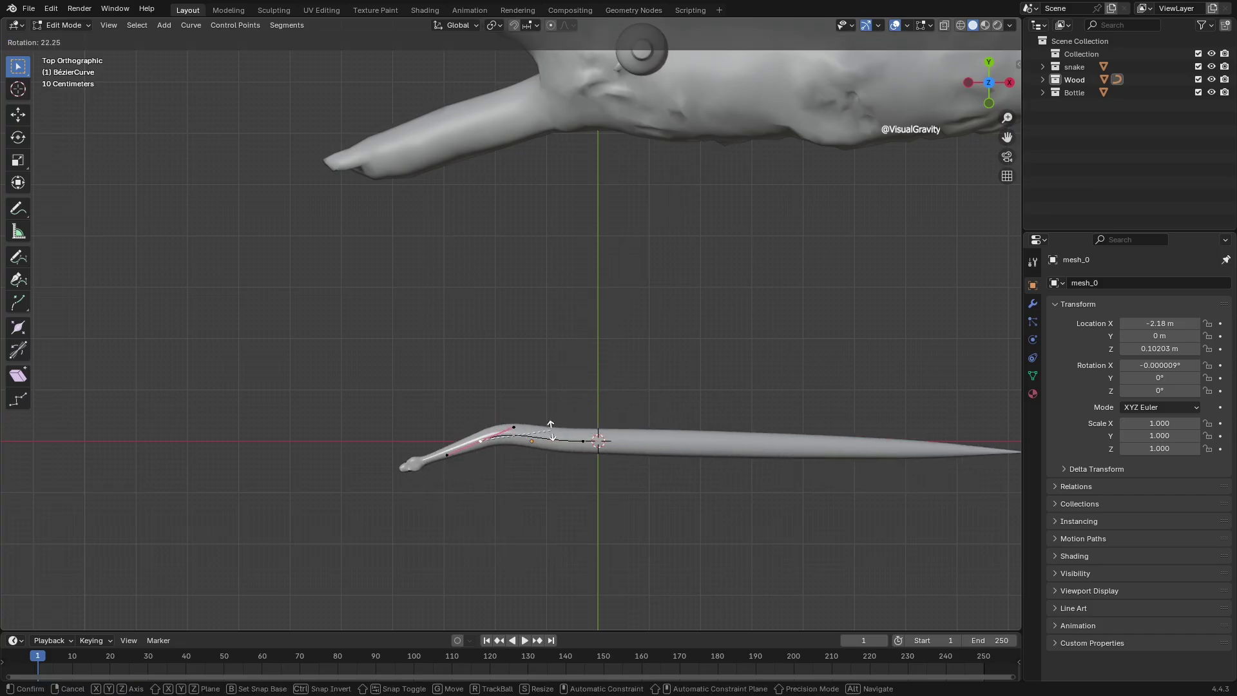
pyautogui.press('Escape')
# - Rotate the curve's head-end control point by about 95° and extrude a new point from it towards the wood
pyautogui.press('r')
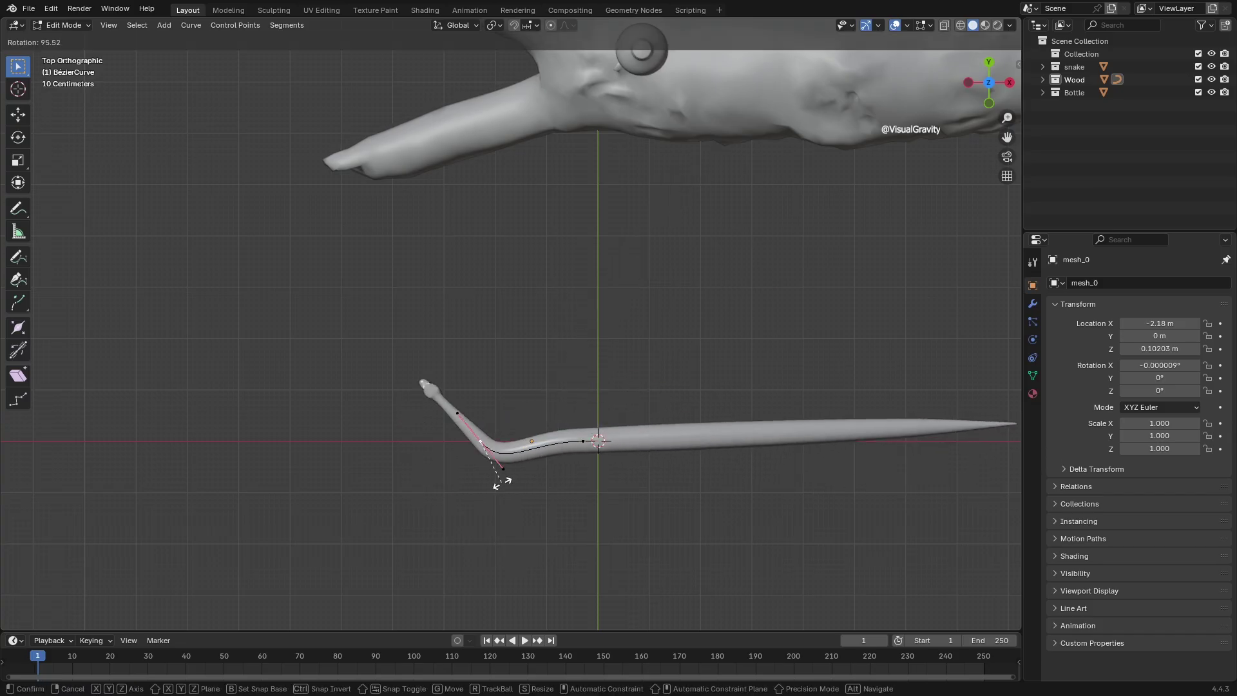
pyautogui.click(513, 476)
pyautogui.press('e')
pyautogui.click(506, 403)
# - Rotate and scale the handles of the newly extruded end point to smooth the snake's bend
pyautogui.press('n')
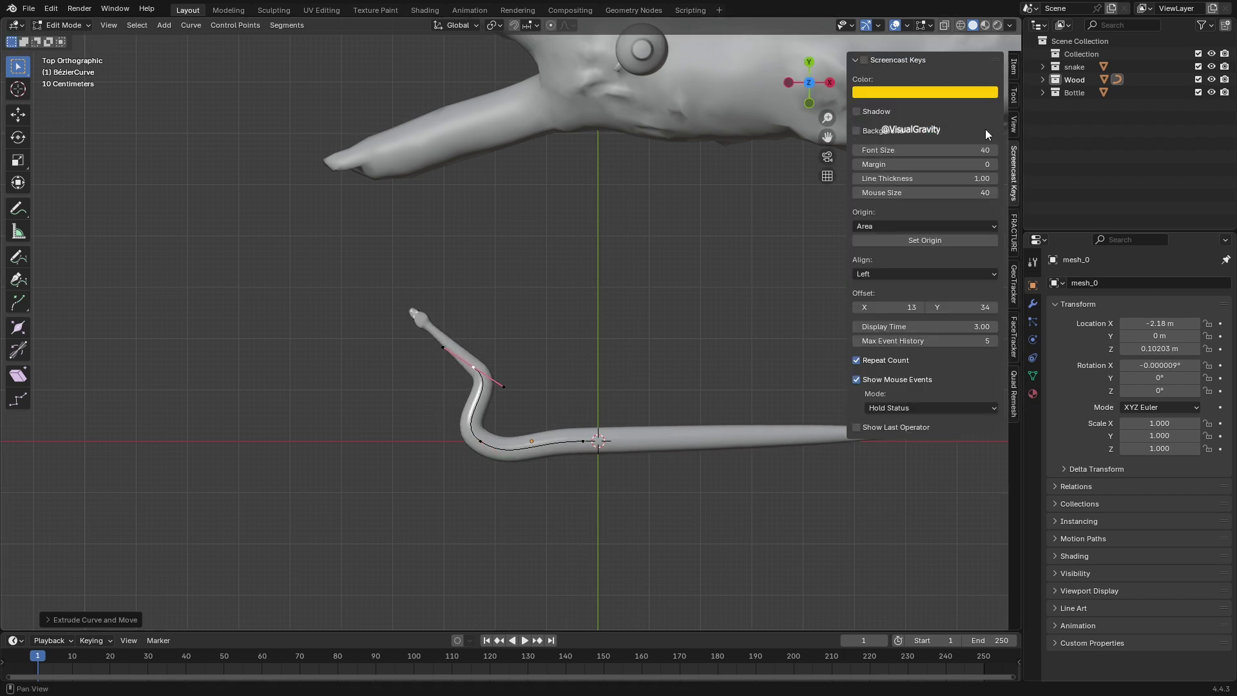
pyautogui.press('n')
pyautogui.press('r')
pyautogui.click(565, 330)
pyautogui.press('s')
pyautogui.click(545, 337)
# - Slide the snake along X to -3.36 m and extrude the curve about 3.6 m to the short side branch
pyautogui.moveTo(1159, 323); pyautogui.dragTo(1083, 322)
pyautogui.keyDown('shift'); pyautogui.moveTo(526, 319); pyautogui.dragTo(648, 486, button='middle'); pyautogui.keyUp('shift')
pyautogui.press('e')
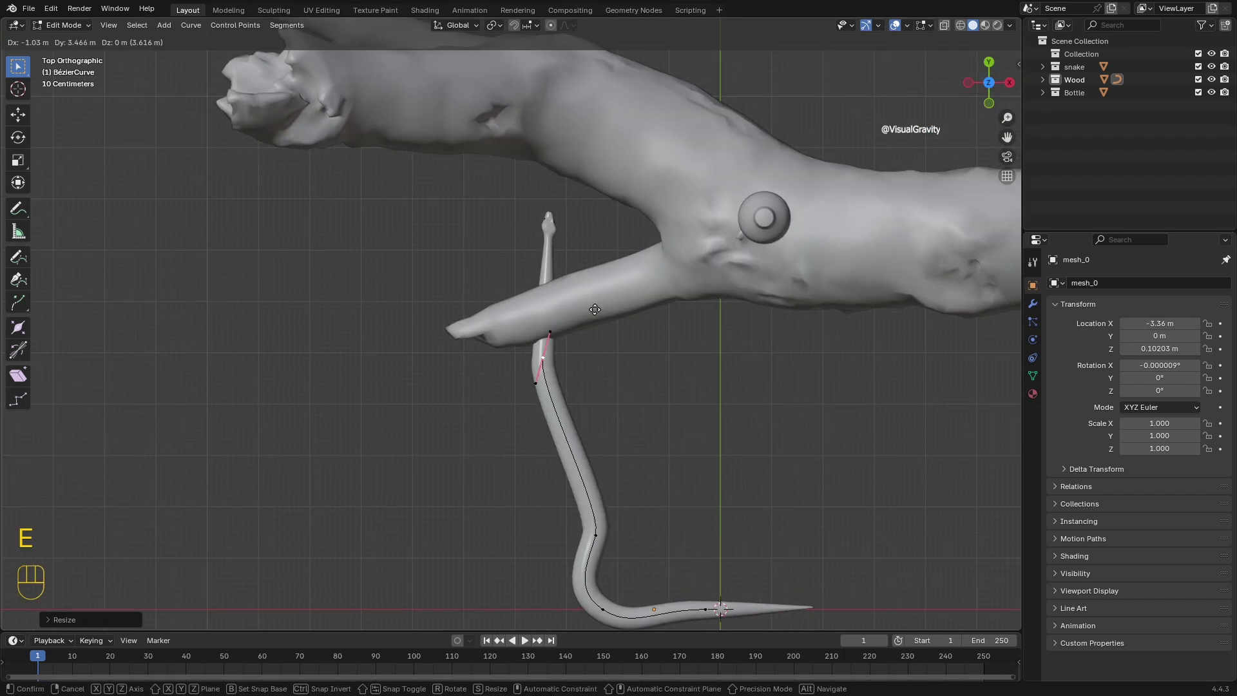
pyautogui.click(602, 308)
# - Split the 3D viewport into a top view beside a perspective view and widen the viewport area
pyautogui.moveTo(603, 308); pyautogui.dragTo(853, 252, button='middle')
pyautogui.moveTo(598, 165); pyautogui.dragTo(583, 219, button='middle')
pyautogui.press('t')
pyautogui.moveTo(3, 20); pyautogui.dragTo(512, 58)
pyautogui.moveTo(1022, 129); pyautogui.dragTo(1149, 129)
pyautogui.press('KP_7')
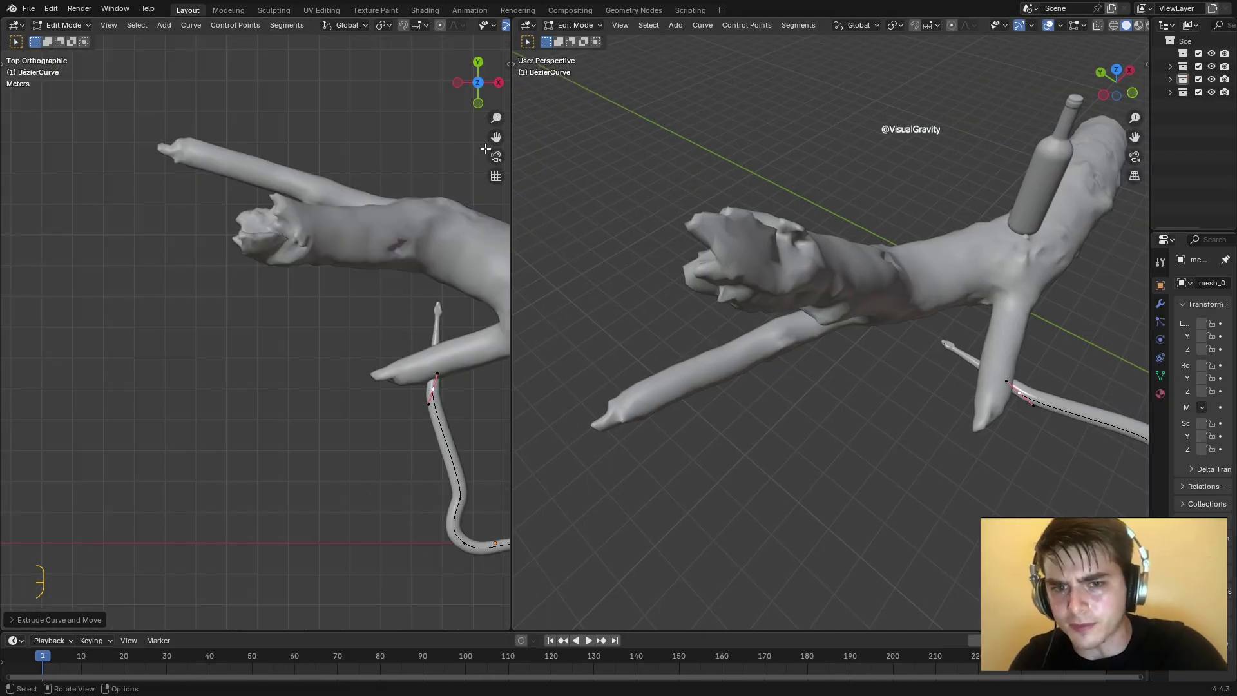
# - Rotate and move the curve's end point onto the short branch's tip, and extrude another point beyond it
pyautogui.keyDown('shift'); pyautogui.moveTo(412, 290); pyautogui.dragTo(335, 319, button='middle'); pyautogui.keyUp('shift')
pyautogui.moveTo(902, 290); pyautogui.dragTo(683, 235, button='middle')
pyautogui.press('r')
pyautogui.click(353, 414)
pyautogui.press('g')
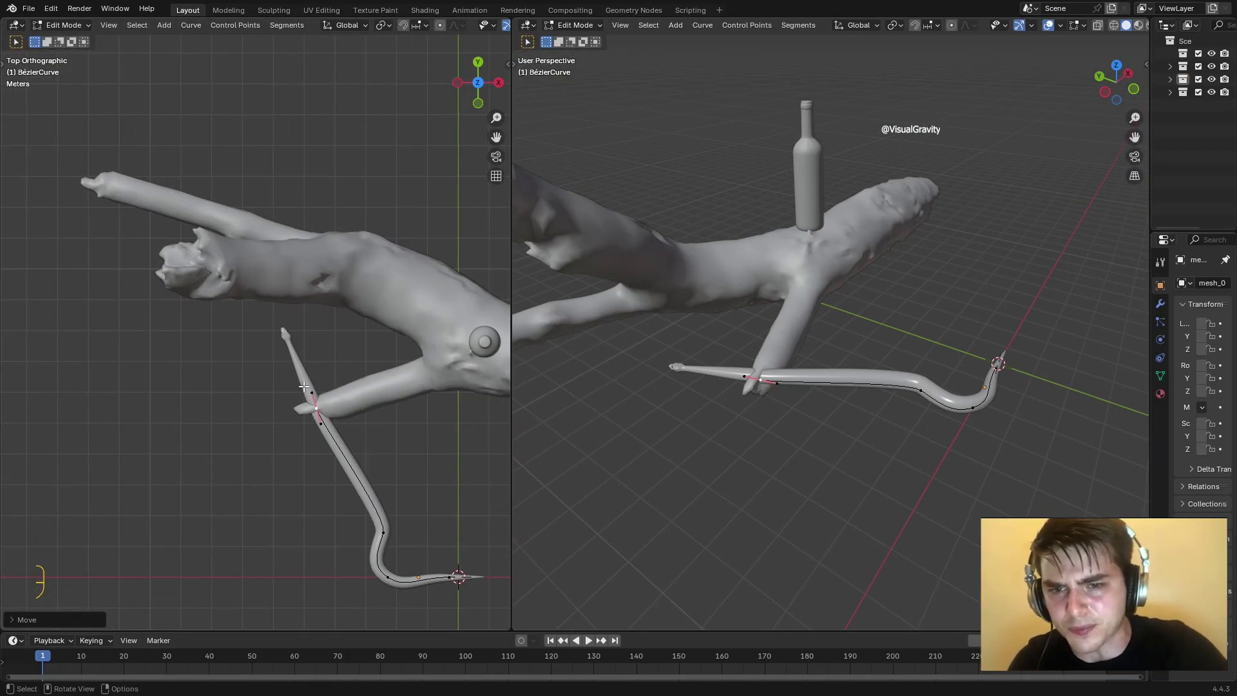
pyautogui.click(278, 371)
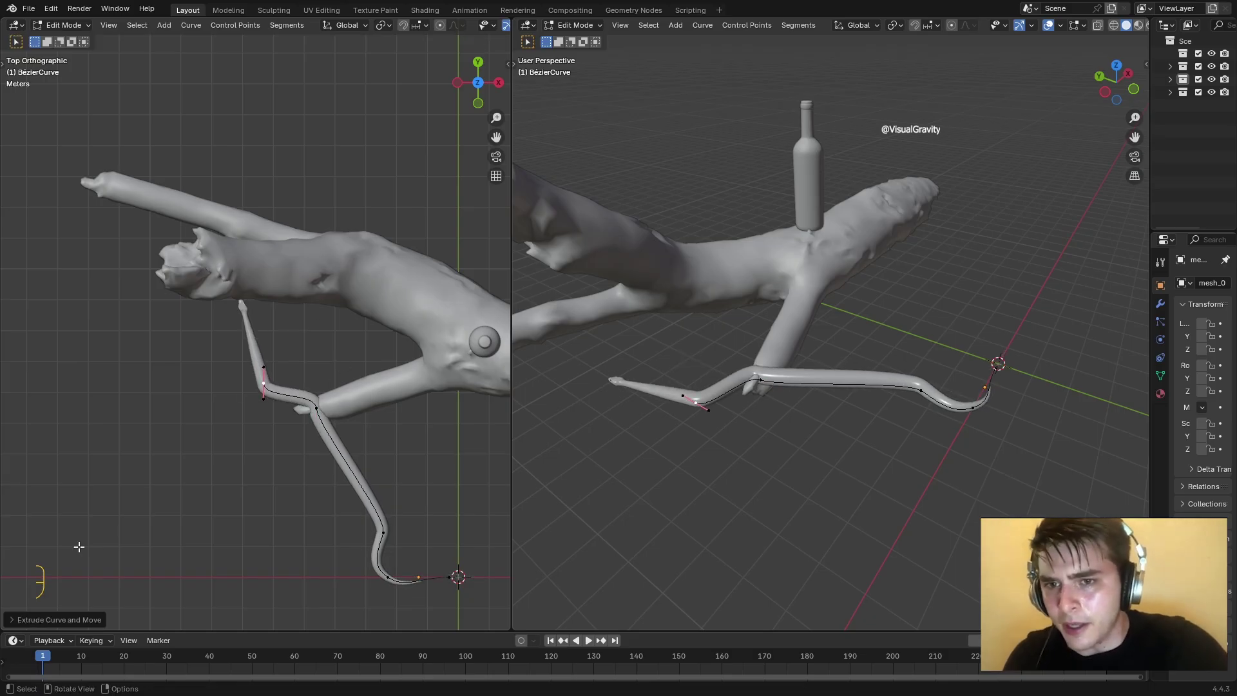
# - Set the Screencast Keys origin to Window and increase its X offset
pyautogui.moveTo(278, 371); pyautogui.dragTo(384, 374, button='middle')
pyautogui.press('n')
pyautogui.click(409, 226)
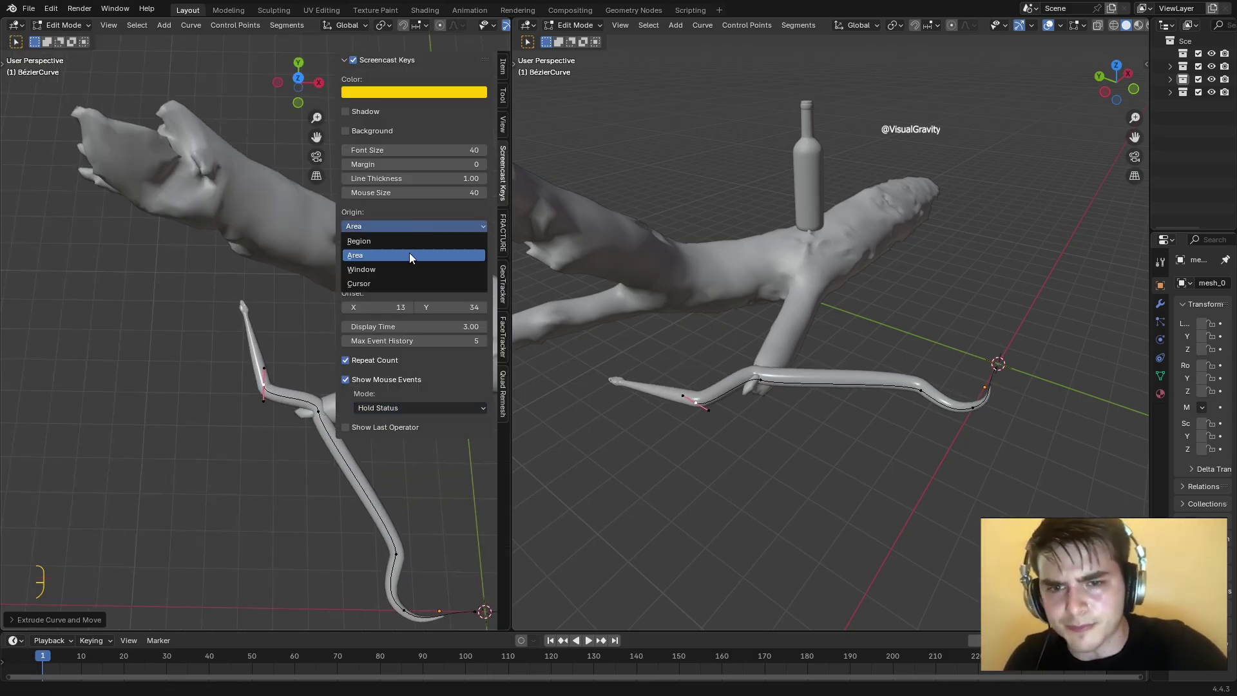
pyautogui.click(400, 281)
pyautogui.click(412, 226)
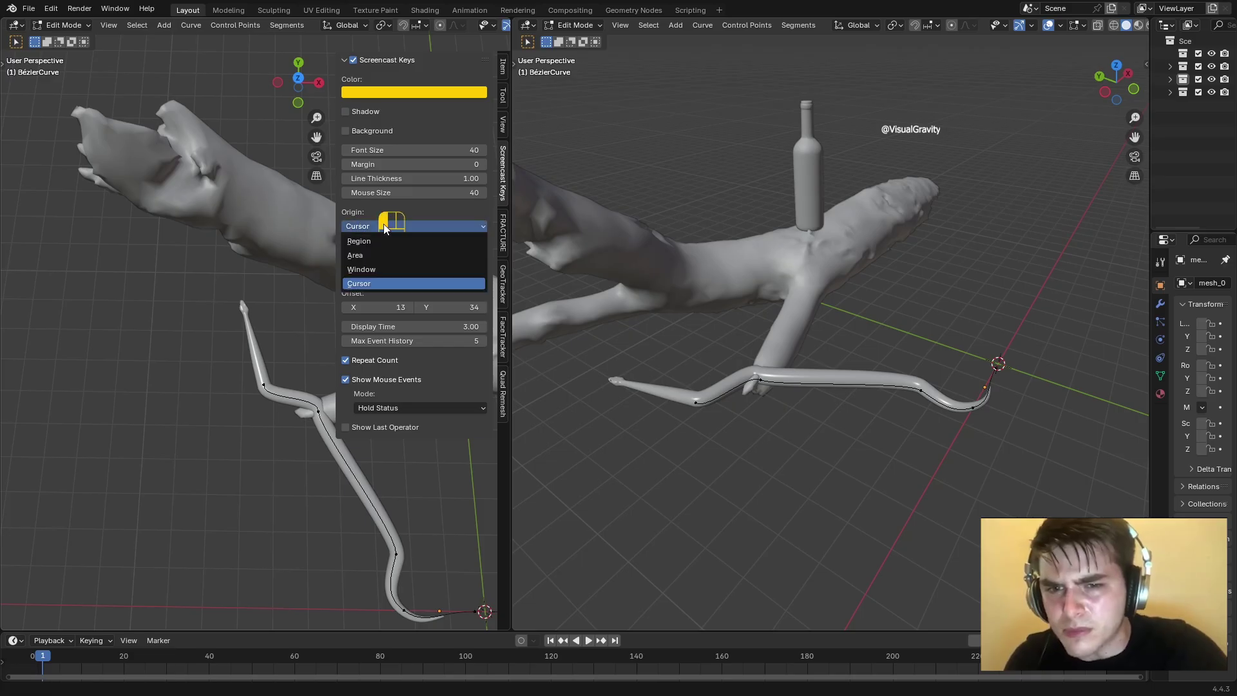
pyautogui.click(401, 267)
pyautogui.moveTo(386, 307); pyautogui.dragTo(451, 307)
pyautogui.press('n')
# - Move the end point closer to the thick branch and rotate its handles to follow the curve's direction
pyautogui.press('r')
pyautogui.click(279, 359)
pyautogui.press('g')
pyautogui.click(301, 326)
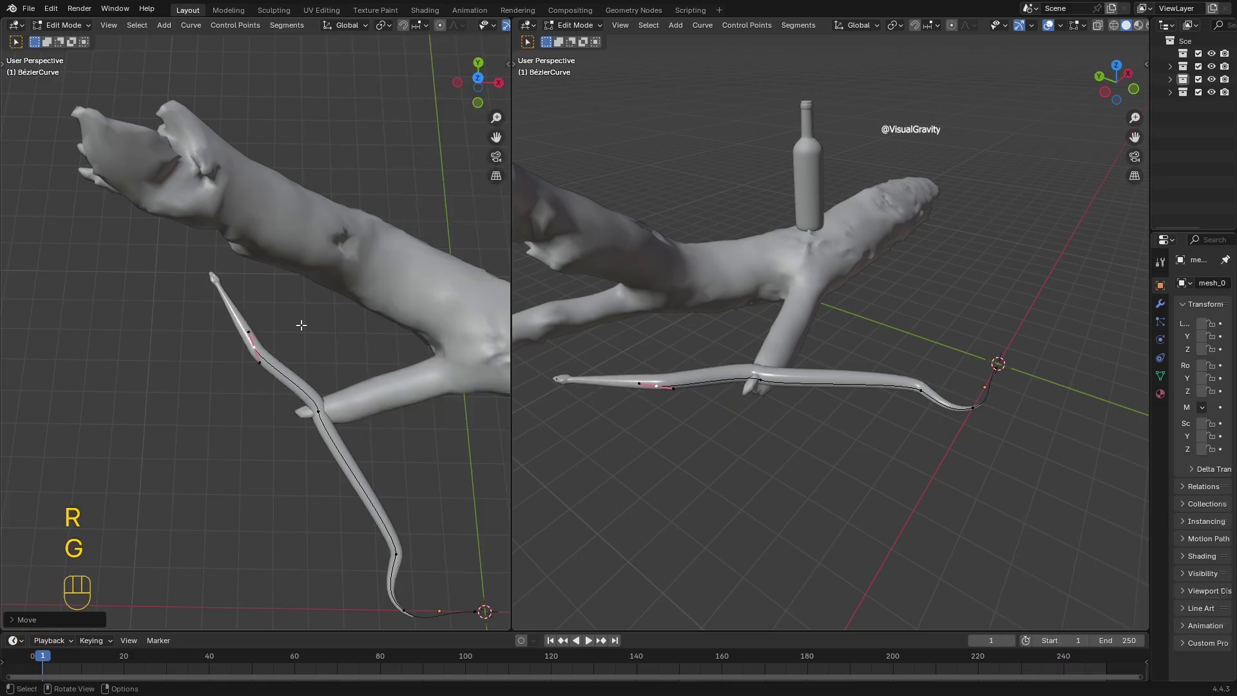
pyautogui.press('r')
pyautogui.click(317, 346)
pyautogui.moveTo(318, 346); pyautogui.dragTo(351, 336, button='middle')
pyautogui.click(479, 75)
# - Extrude the curve upward beside the thick branch and rotate the control points at the bend
pyautogui.moveTo(670, 400); pyautogui.dragTo(828, 403, button='middle')
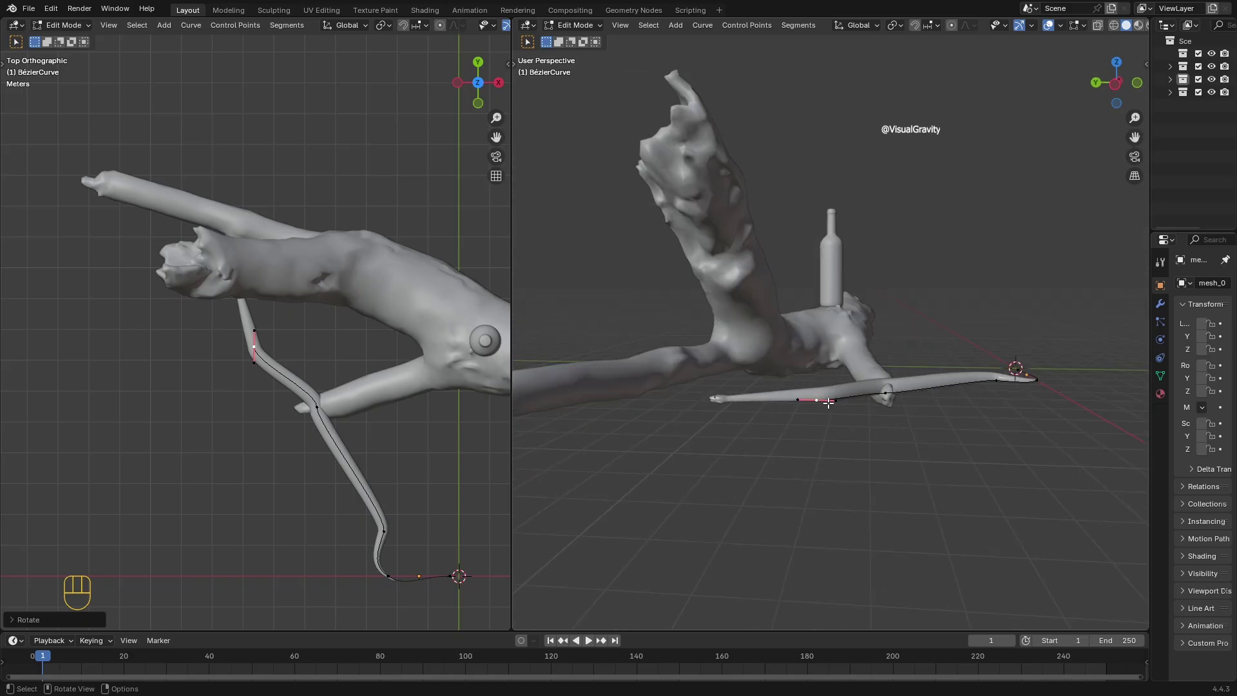
pyautogui.press('g')
pyautogui.press('e')
pyautogui.press('r')
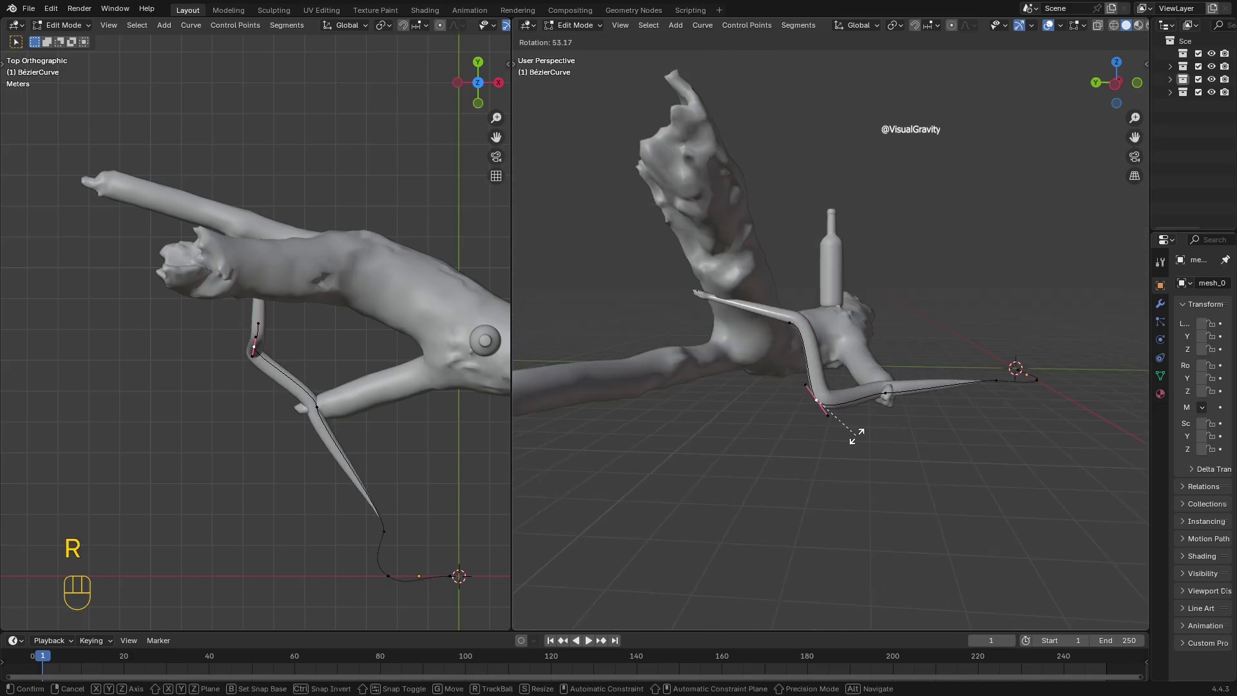
pyautogui.click(836, 316)
pyautogui.press('r')
pyautogui.click(870, 393)
# - Extrude the curve up to the top of the thick branch, and rotate and move the new end point
pyautogui.moveTo(1070, 236); pyautogui.dragTo(805, 271, button='middle')
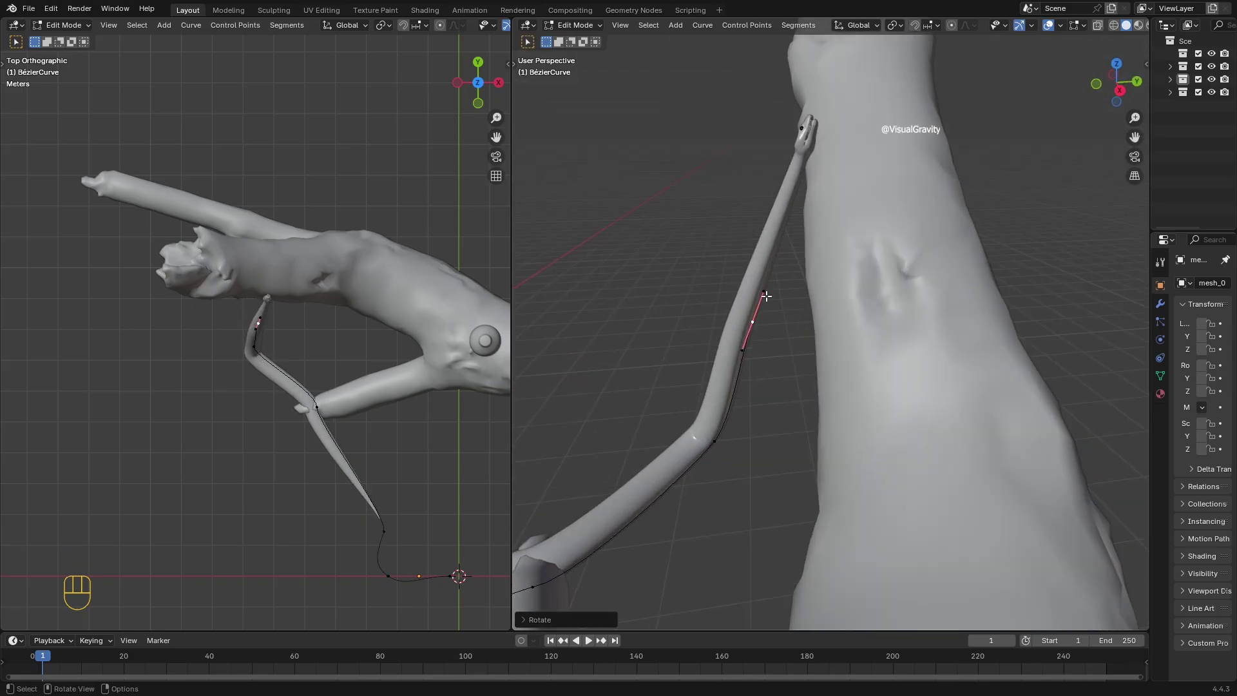
pyautogui.press('e')
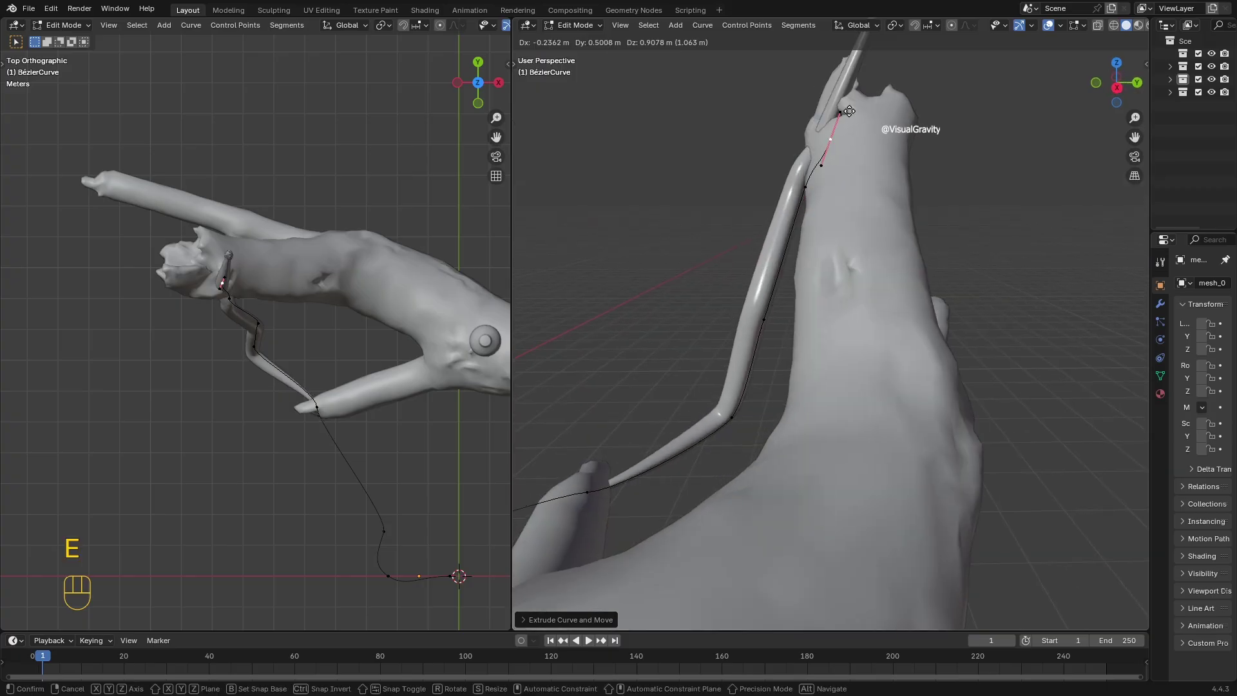
pyautogui.click(879, 119)
pyautogui.press('r')
pyautogui.click(914, 199)
pyautogui.press('g')
pyautogui.click(900, 139)
# - Position and rotate the end point across the thick branch in top view, and adjust its height along Z
pyautogui.press('g')
pyautogui.click(298, 268)
pyautogui.press('r')
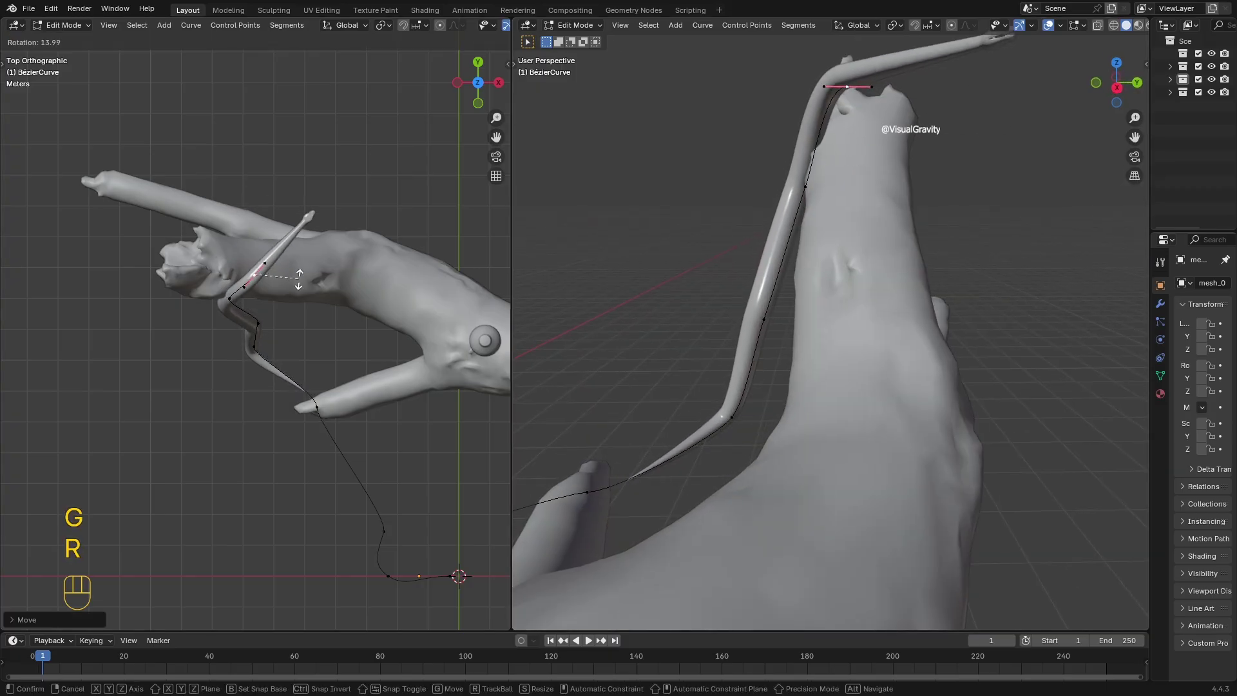
pyautogui.click(296, 287)
pyautogui.press('g')
pyautogui.press('z')
pyautogui.click(845, 161)
# - Extrude the curve over to the far side of the thick branch and rotate the new point to head downward
pyautogui.moveTo(844, 161); pyautogui.dragTo(893, 132, button='middle')
pyautogui.press('e')
pyautogui.click(972, 213)
pyautogui.press('r')
pyautogui.click(954, 271)
pyautogui.moveTo(1083, 239)
pyautogui.mouseDown(button='middle')
pyautogui.moveTo(965, 210)
pyautogui.moveTo(1064, 194)
pyautogui.moveTo(1096, 220)
pyautogui.mouseUp(button='middle')
pyautogui.press('r')
pyautogui.click(936, 180)
# - Scale the handles of the control point on top of the thick branch
pyautogui.click(847, 136)
pyautogui.press('s')
pyautogui.click(870, 154)
# - Extrude the far-side end point underneath the thick branch and rotate it to point back to the near side
pyautogui.moveTo(870, 155); pyautogui.dragTo(954, 216, button='middle')
pyautogui.click(906, 213)
pyautogui.press('e')
pyautogui.click(832, 297)
pyautogui.moveTo(831, 297); pyautogui.dragTo(941, 284, button='middle')
pyautogui.press('r')
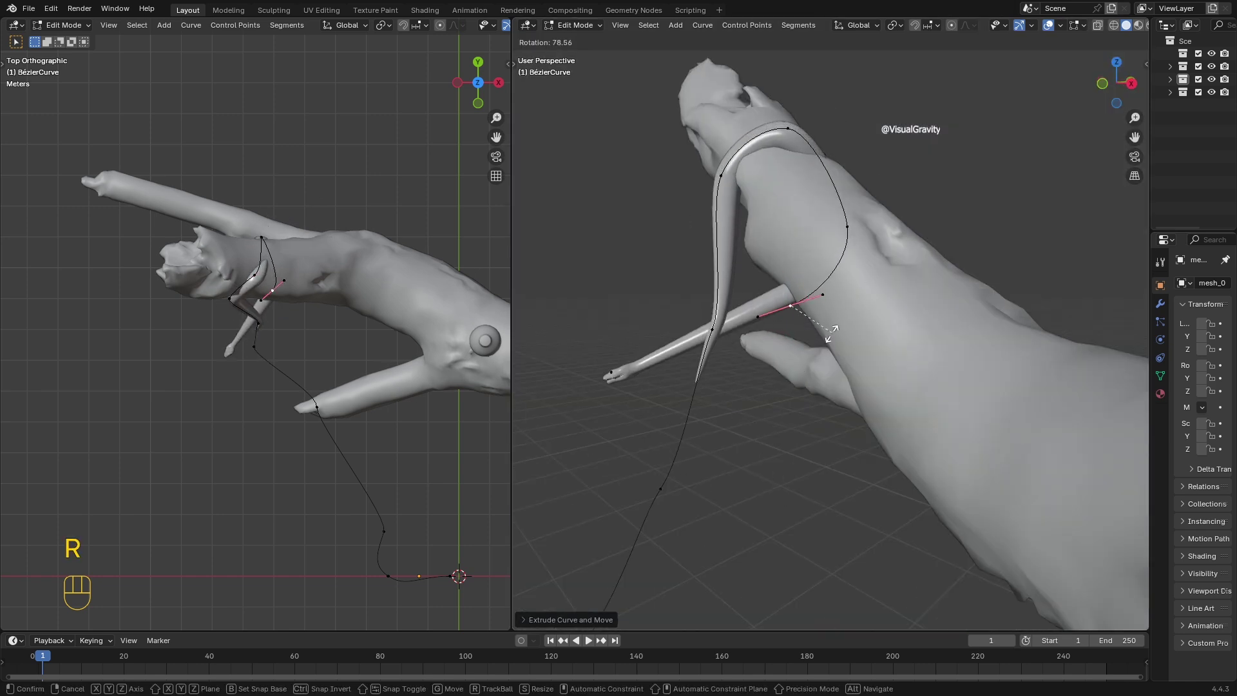
pyautogui.click(843, 328)
# - Move the far-side control point and scale its handles to round the loop around the thick branch
pyautogui.moveTo(843, 327); pyautogui.dragTo(735, 341, button='middle')
pyautogui.click(919, 187)
pyautogui.press('g')
pyautogui.click(939, 187)
pyautogui.press('s')
pyautogui.click(986, 232)
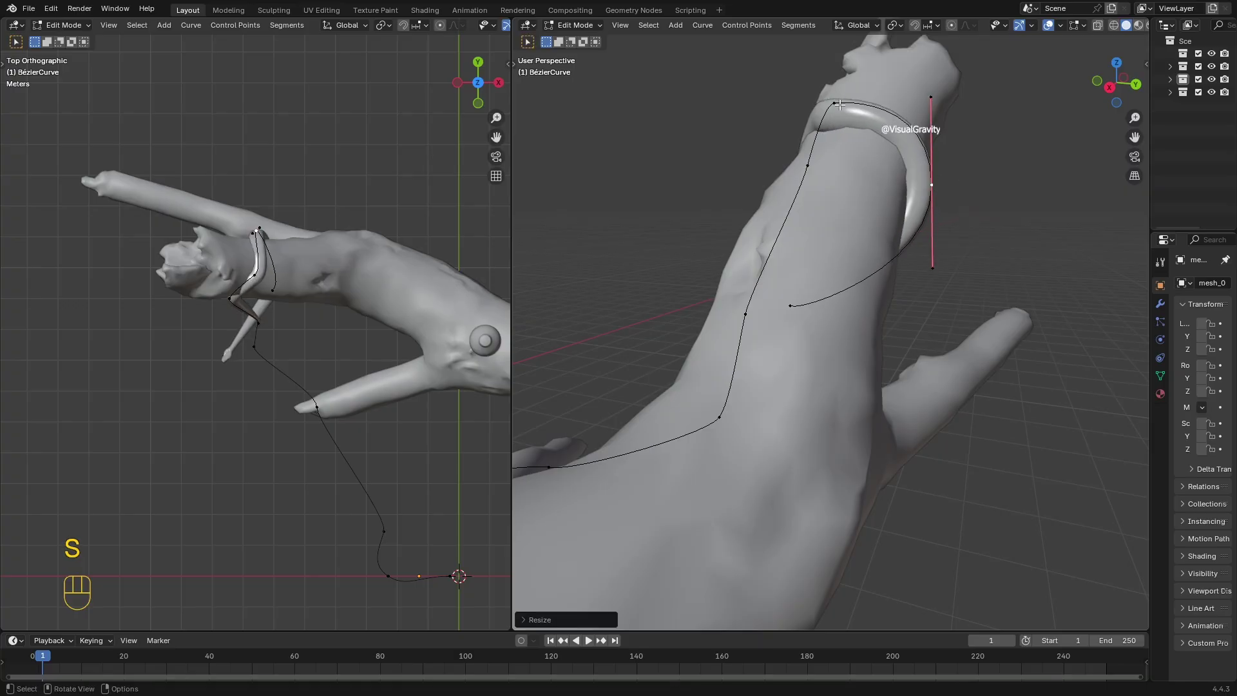
# - Select the end point under the thick branch and rotate it in top view to point straight across the wood
pyautogui.moveTo(840, 104); pyautogui.dragTo(931, 110, button='middle')
pyautogui.click(870, 332)
pyautogui.moveTo(870, 332); pyautogui.dragTo(868, 301, button='middle')
pyautogui.press('r')
pyautogui.click(306, 243)
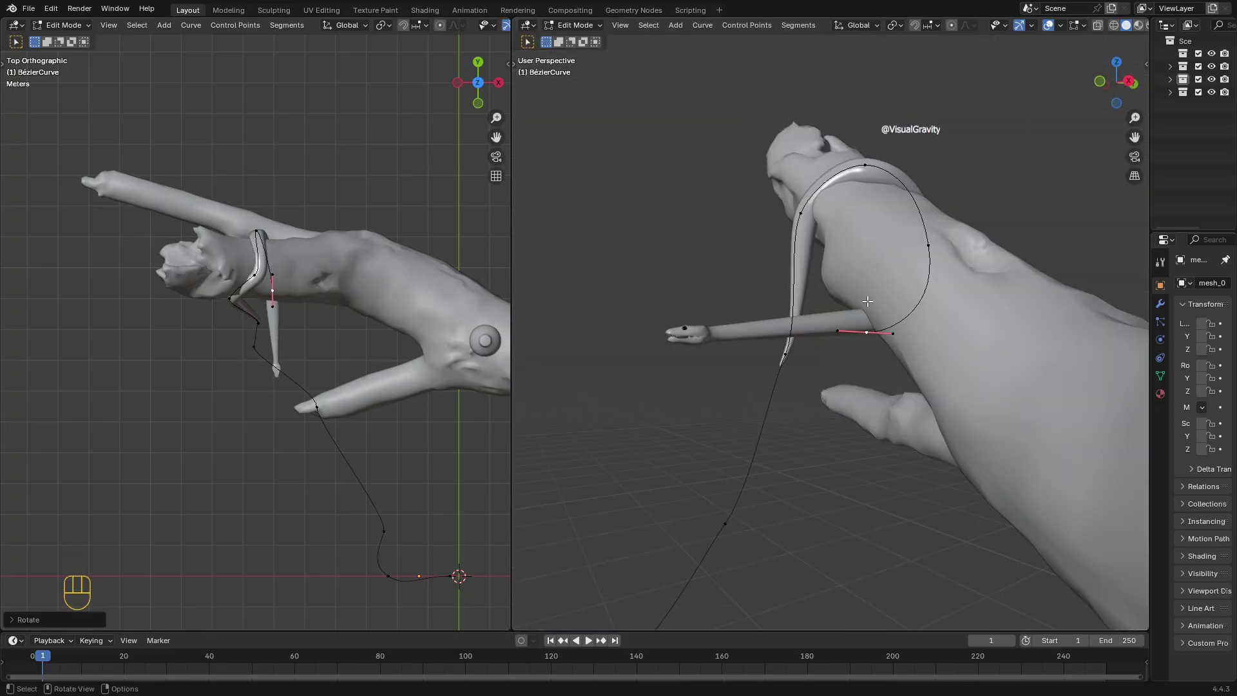
# - Extrude the curve up the thick branch's near side, and move and rotate the new point to lean over the wood
pyautogui.press('e')
pyautogui.click(953, 236)
pyautogui.moveTo(1082, 231); pyautogui.dragTo(1025, 243, button='middle')
pyautogui.press('r')
pyautogui.click(955, 283)
pyautogui.press('g')
pyautogui.click(878, 240)
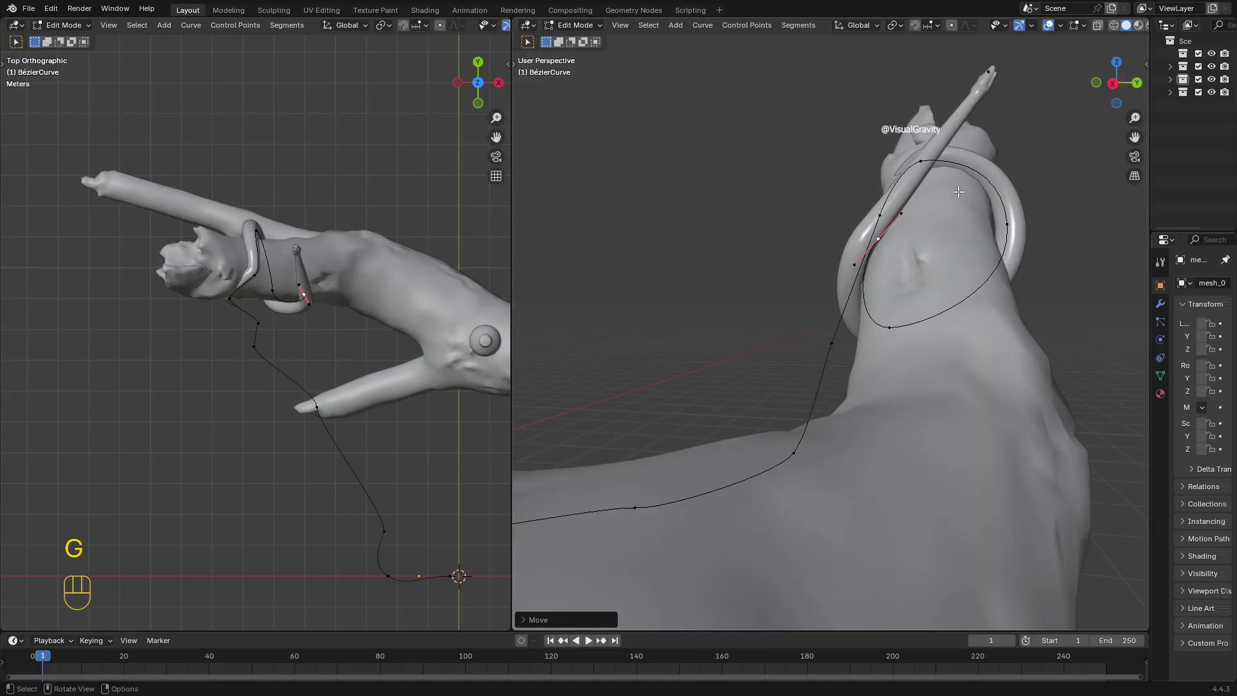
pyautogui.press('r')
pyautogui.click(955, 193)
# - Extrude the curve over the top of the thick branch to begin a second coil
pyautogui.moveTo(955, 193); pyautogui.dragTo(883, 284, button='middle')
pyautogui.press('e')
pyautogui.click(996, 295)
pyautogui.moveTo(996, 295); pyautogui.dragTo(954, 245, button='middle')
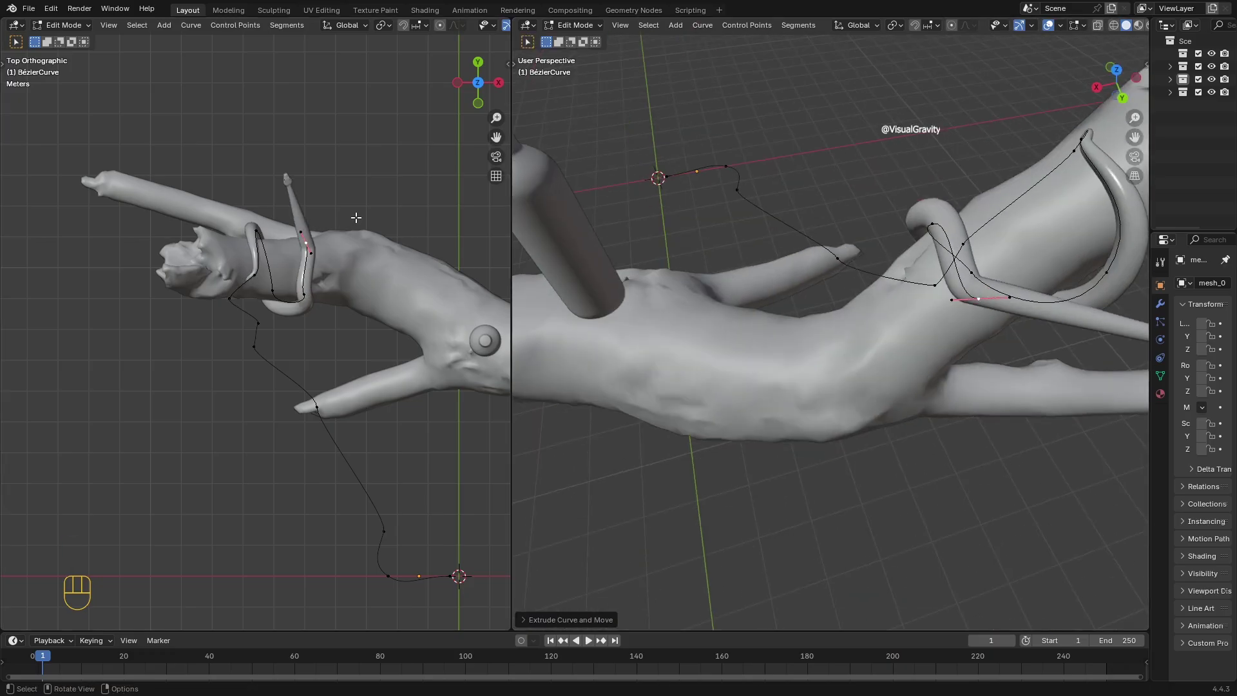
# - Rotate and move the second coil's end point in top view to run diagonally across the thick branch
pyautogui.press('r')
pyautogui.press('r')
pyautogui.click(370, 235)
pyautogui.press('g')
pyautogui.press('r')
pyautogui.click(379, 245)
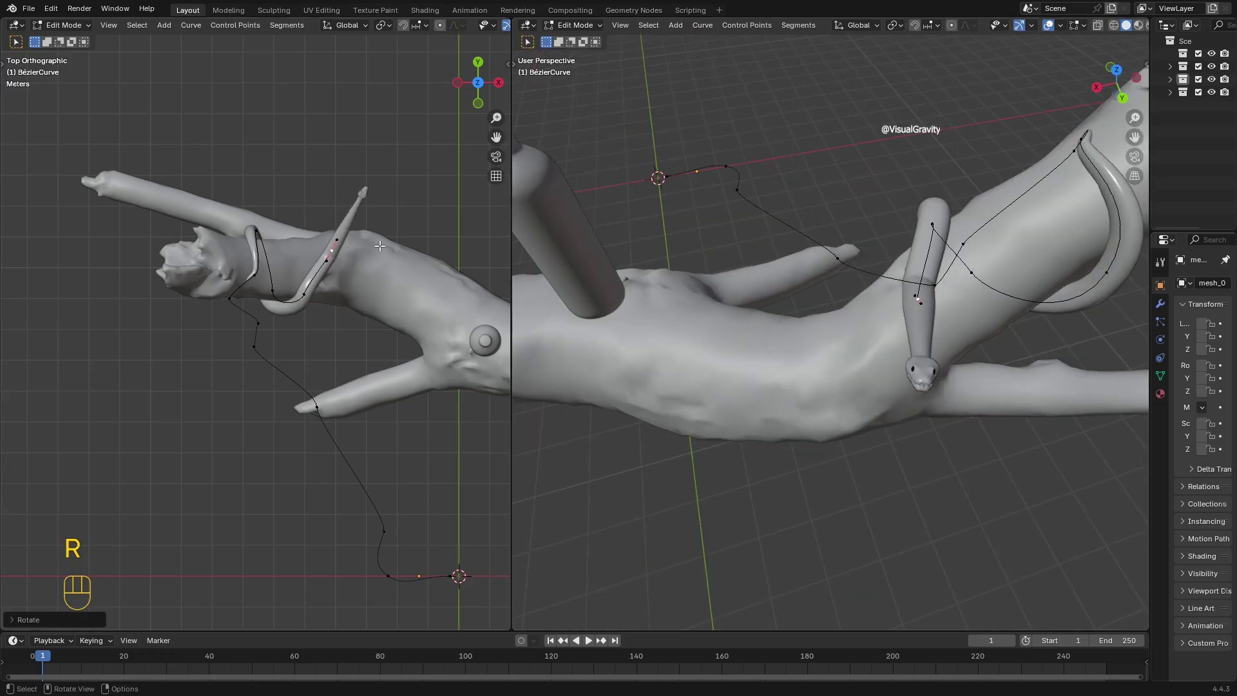
# - Rotate the second coil's end point, extrude the curve down along the thick branch, and rotate the new point toward the bottle
pyautogui.moveTo(380, 246); pyautogui.dragTo(326, 235, button='middle')
pyautogui.moveTo(915, 277); pyautogui.dragTo(1012, 309, button='middle')
pyautogui.press('r')
pyautogui.click(943, 380)
pyautogui.moveTo(943, 380); pyautogui.dragTo(929, 327, button='middle')
pyautogui.press('e')
pyautogui.click(948, 393)
pyautogui.press('r')
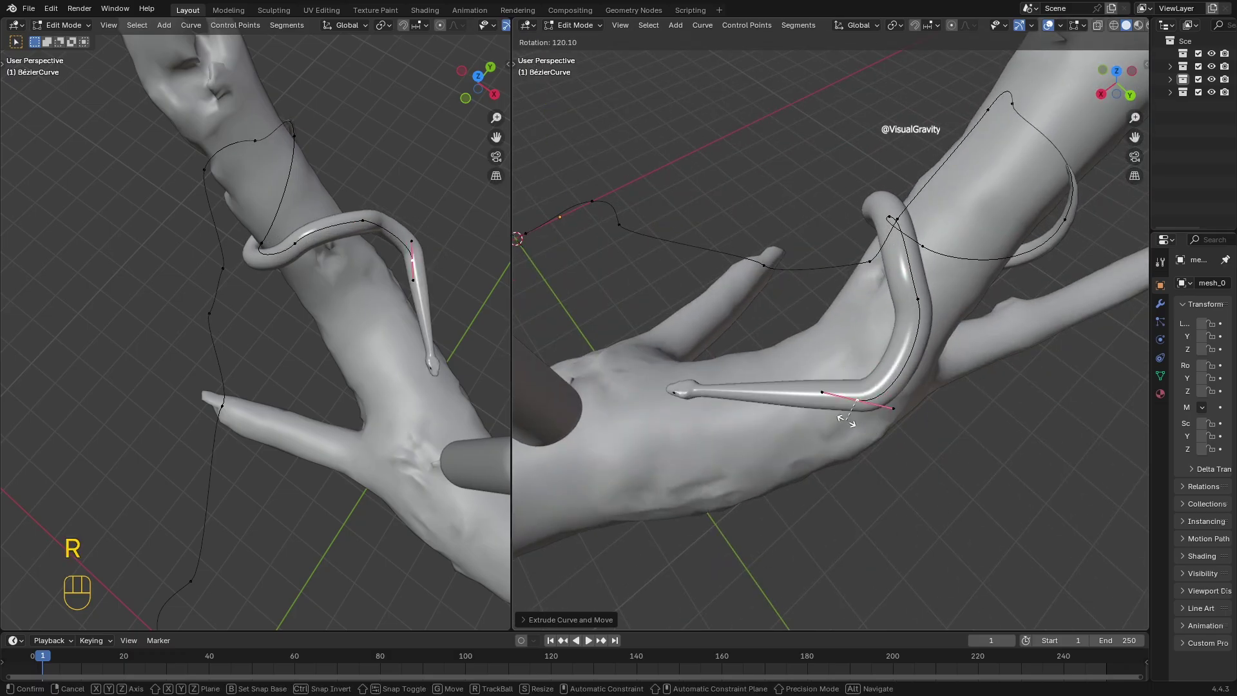
pyautogui.click(846, 421)
# - Adjust the height of the newest curve points along Z so the snake's body rests on the branch surface
pyautogui.moveTo(847, 421); pyautogui.dragTo(955, 367, button='middle')
pyautogui.press('g')
pyautogui.press('z')
pyautogui.click(806, 450)
pyautogui.click(756, 359)
pyautogui.press('g')
pyautogui.press('z')
pyautogui.click(736, 359)
# - Scale and rotate the end point's handles to smooth the bend where the snake turns toward the bottle
pyautogui.moveTo(856, 457); pyautogui.dragTo(967, 368, button='middle')
pyautogui.press('s')
pyautogui.click(763, 497)
pyautogui.press('r')
pyautogui.click(755, 481)
# - Extrude the curve twice along the top of the branch toward the bottle, rotating the point between the two segments
pyautogui.press('e')
pyautogui.click(807, 448)
pyautogui.press('r')
pyautogui.moveTo(806, 448)
pyautogui.mouseDown(button='middle')
pyautogui.moveTo(841, 371)
pyautogui.moveTo(803, 430)
pyautogui.mouseUp(button='middle')
pyautogui.click(853, 431)
pyautogui.press('e')
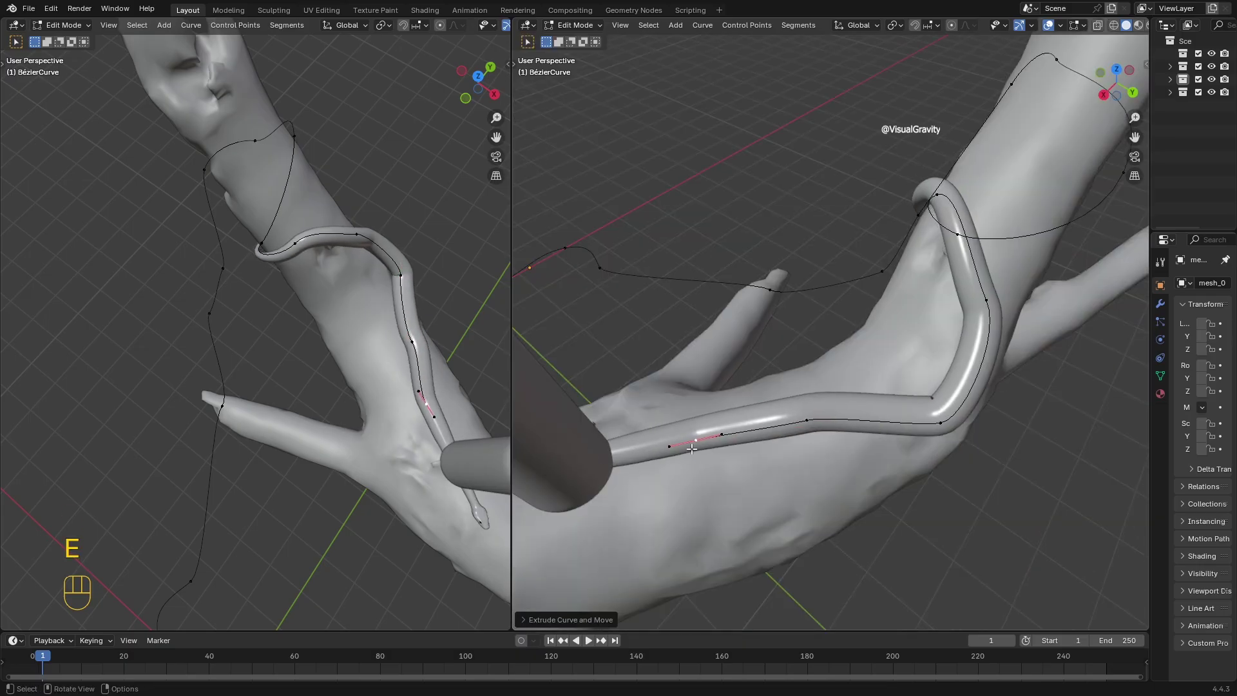
pyautogui.moveTo(692, 448); pyautogui.dragTo(652, 483, button='middle')
# - Move the curve's end point to the near side of the bottle's base and extrude a segment past the bottle
pyautogui.moveTo(496, 136); pyautogui.dragTo(271, 19)
pyautogui.moveTo(212, 245); pyautogui.dragTo(241, 293, button='middle')
pyautogui.press('g')
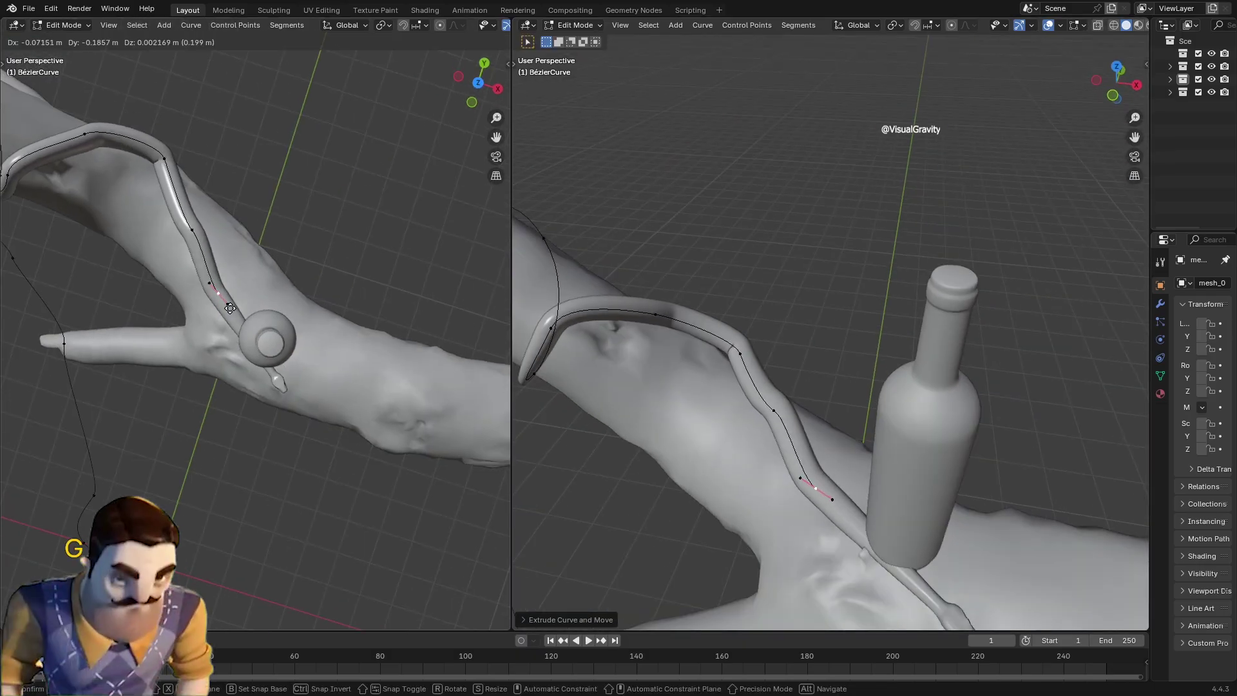
pyautogui.click(270, 393)
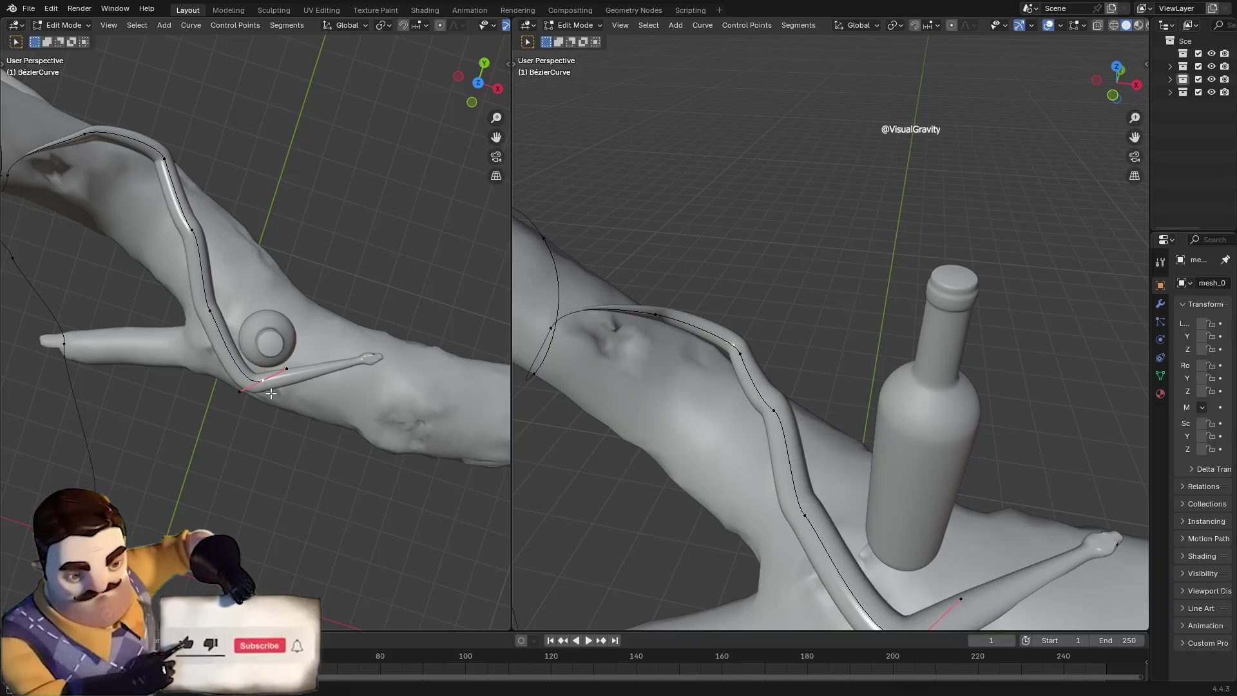
pyautogui.press('e')
pyautogui.click(361, 368)
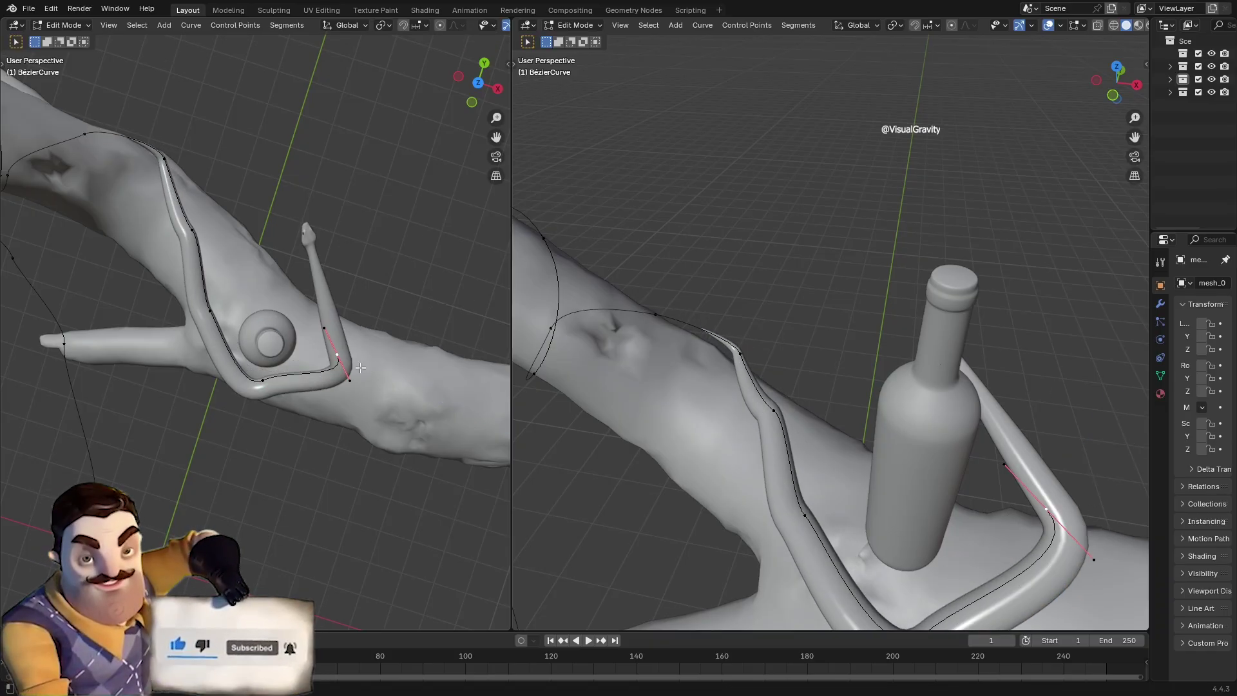
# - Move the two newest curve points closer to the bottle and rotate to tighten the loop around its base
pyautogui.press('g')
pyautogui.click(340, 349)
pyautogui.click(263, 381)
pyautogui.press('g')
pyautogui.click(264, 368)
pyautogui.press('r')
pyautogui.click(317, 337)
# - Extrude the curve behind the bottle, rotate the new point to follow the glass, and pull the neighbouring side point inward
pyautogui.press('e')
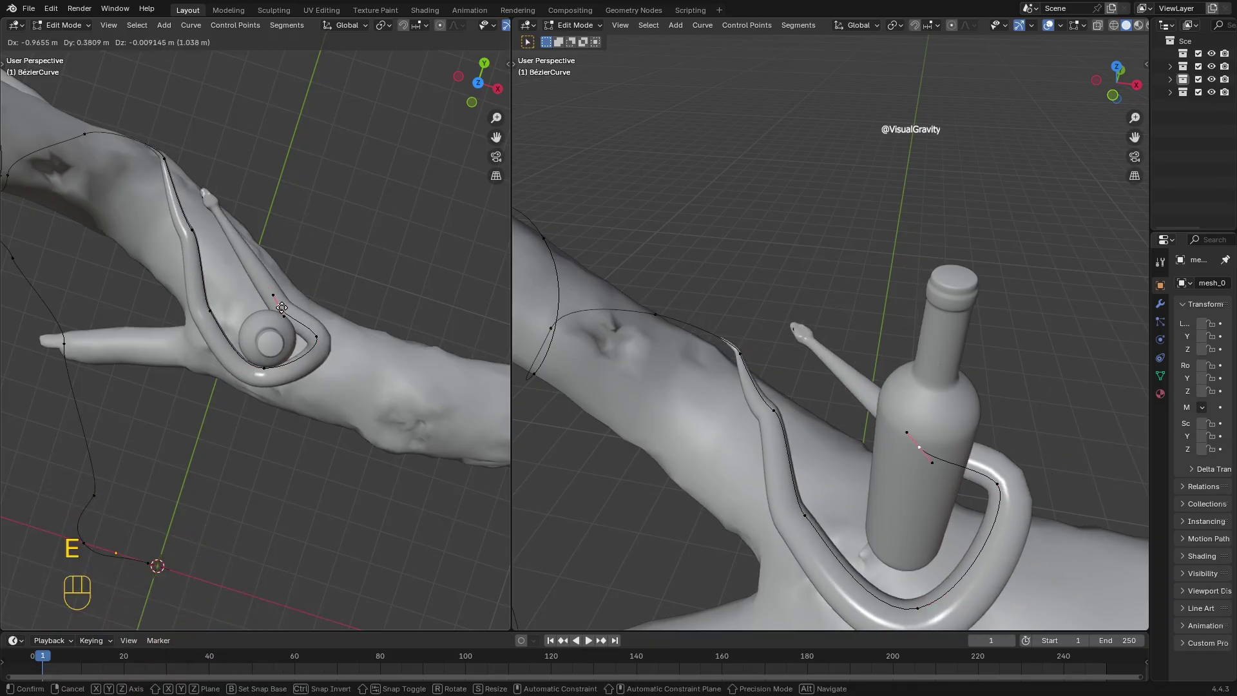
pyautogui.click(273, 297)
pyautogui.press('r')
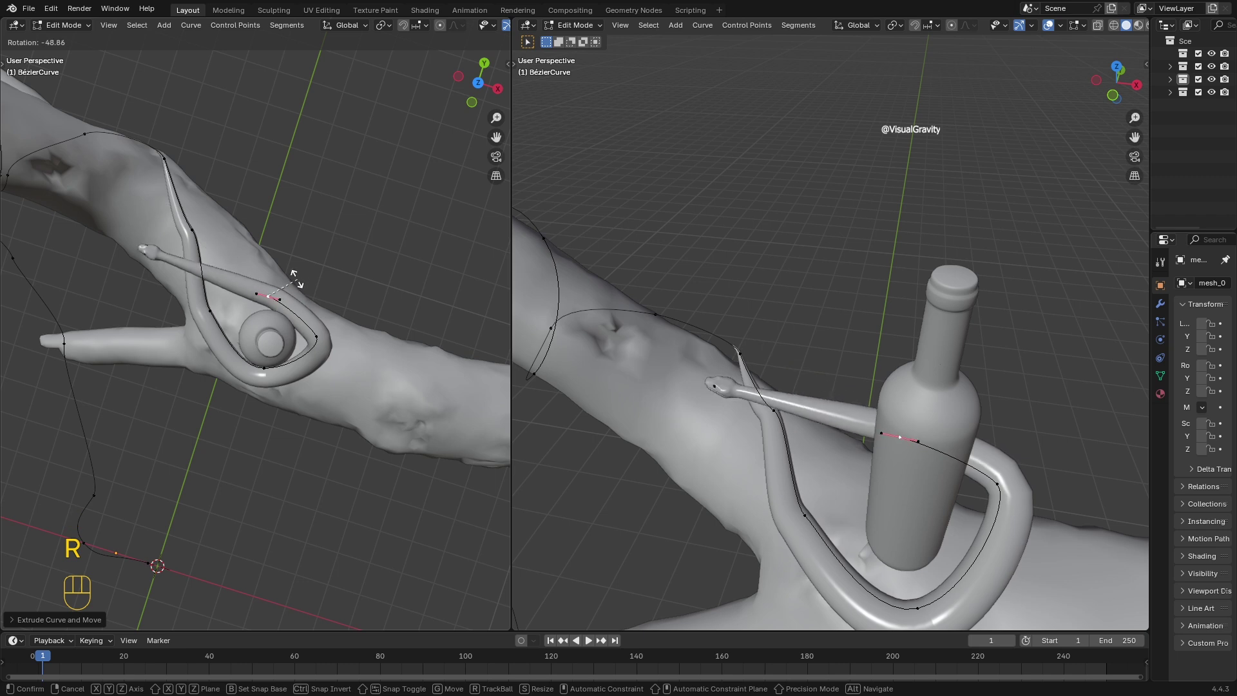
pyautogui.click(320, 332)
pyautogui.press('g')
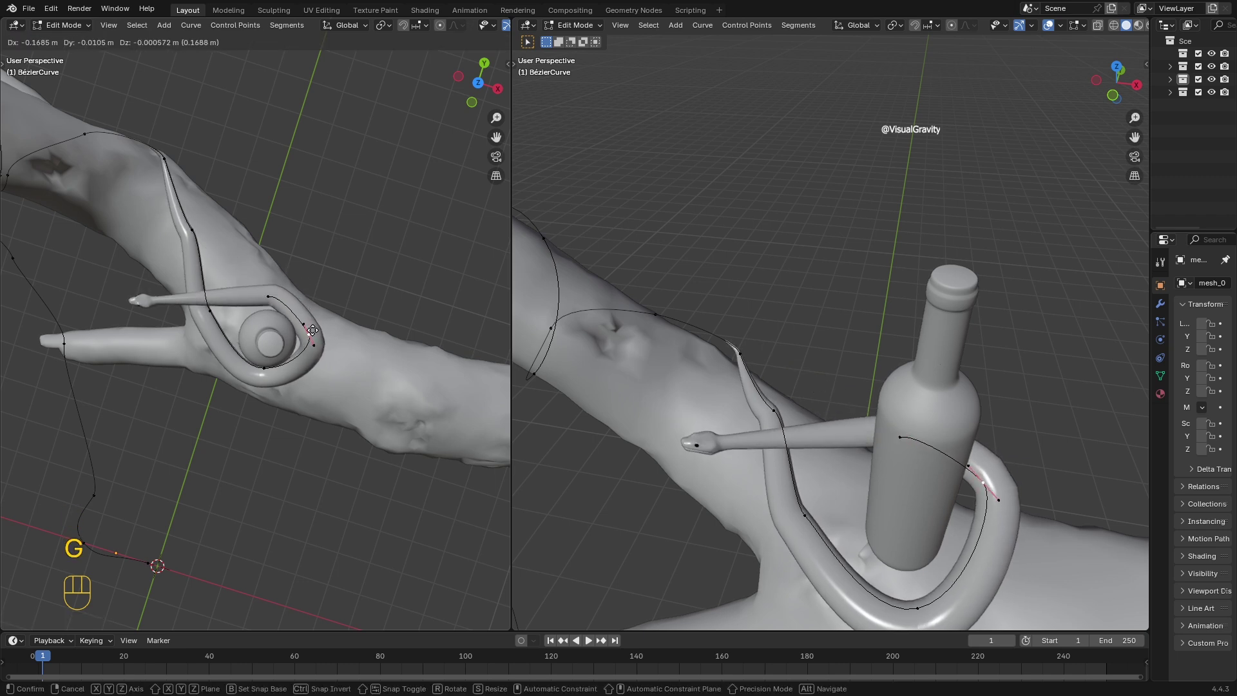
pyautogui.click(313, 331)
# - Tilt the curve's end point behind the bottle to roll the snake's head around its axis
pyautogui.moveTo(653, 459); pyautogui.dragTo(871, 447, button='middle')
pyautogui.scroll(3, 871, 447)
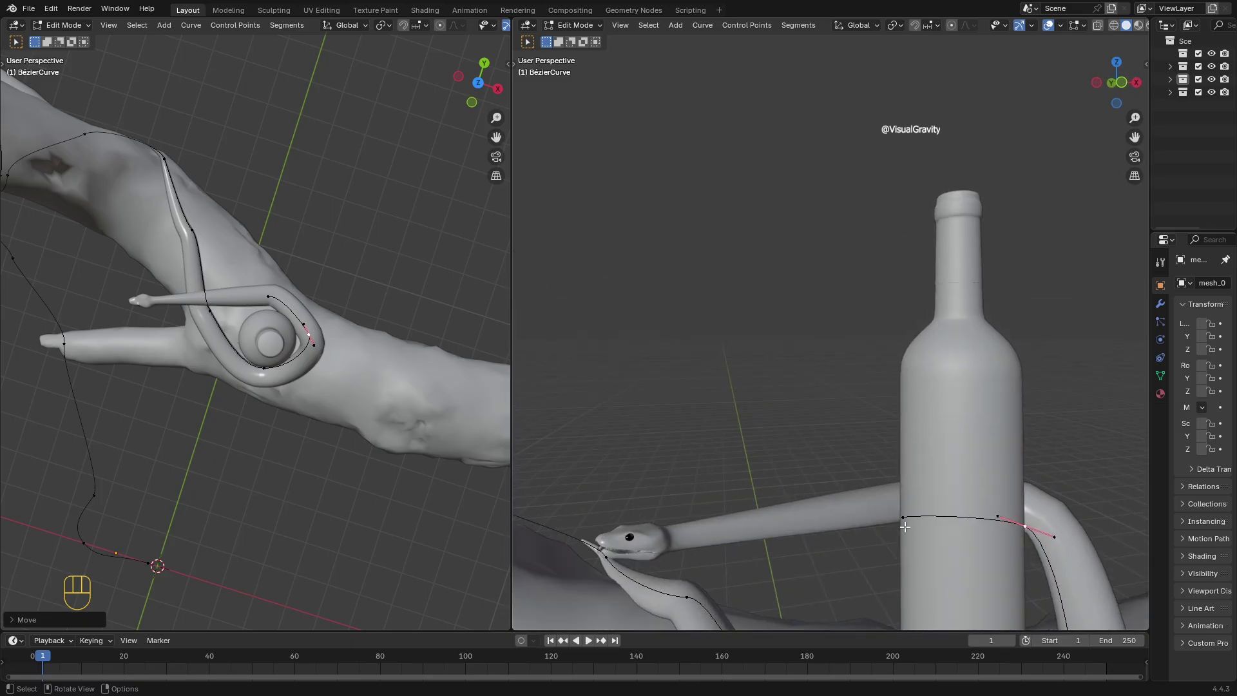
pyautogui.moveTo(905, 527); pyautogui.dragTo(896, 492, button='middle')
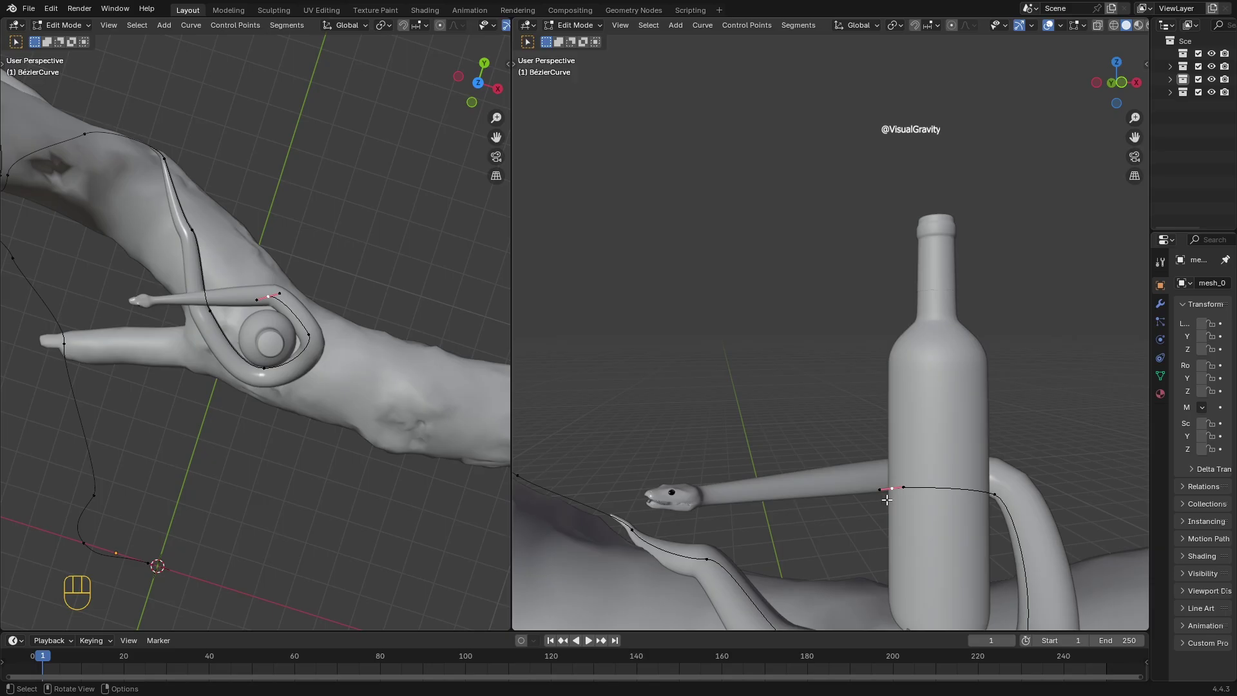
pyautogui.press('ctrl')
pyautogui.hotkey('ctrl', 't')
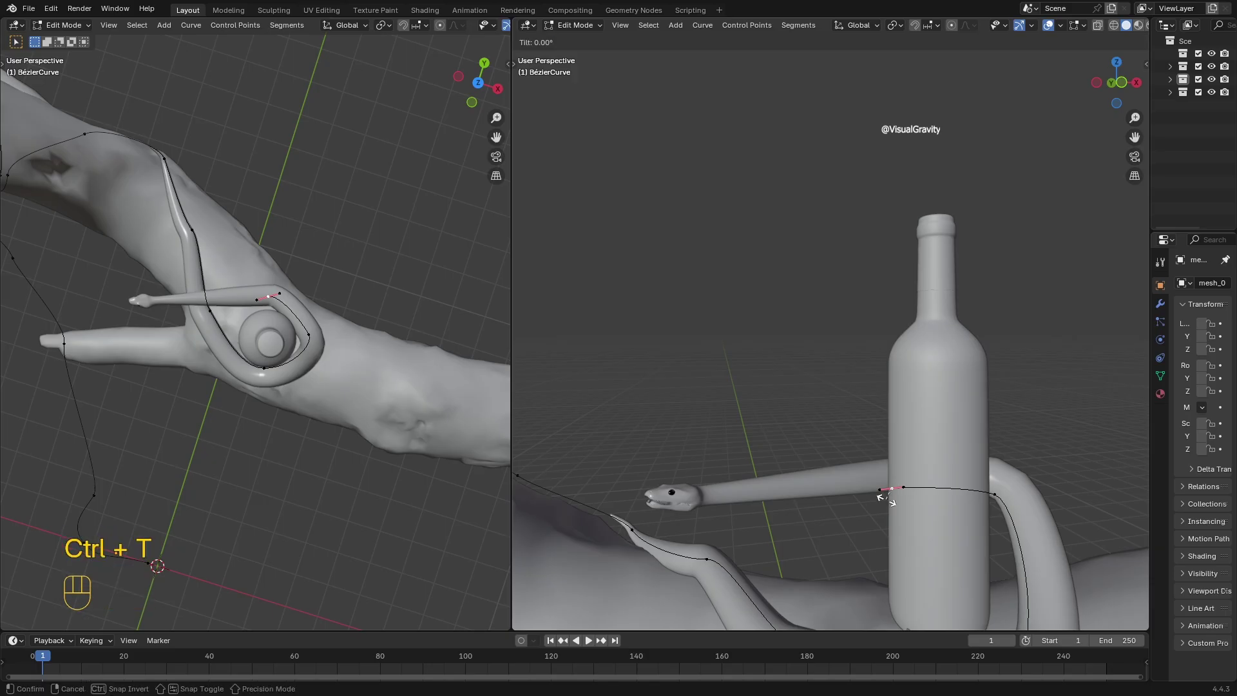
pyautogui.moveTo(892, 505)
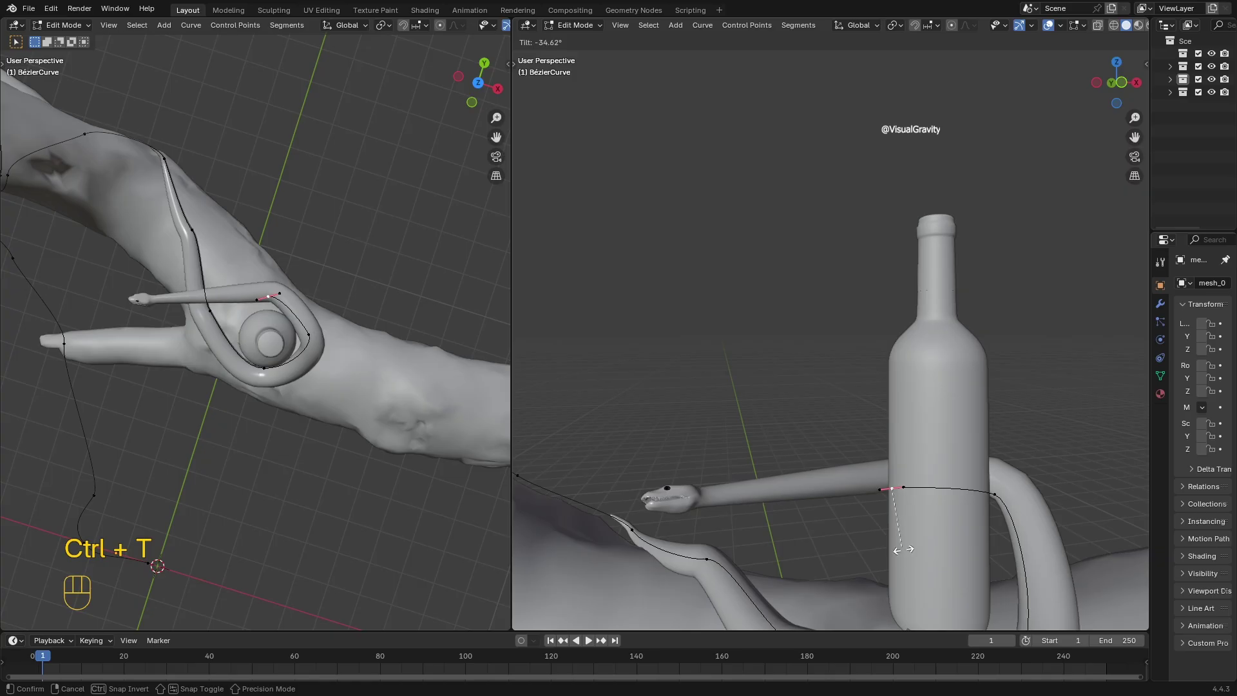
pyautogui.moveTo(992, 595)
pyautogui.click(1077, 591)
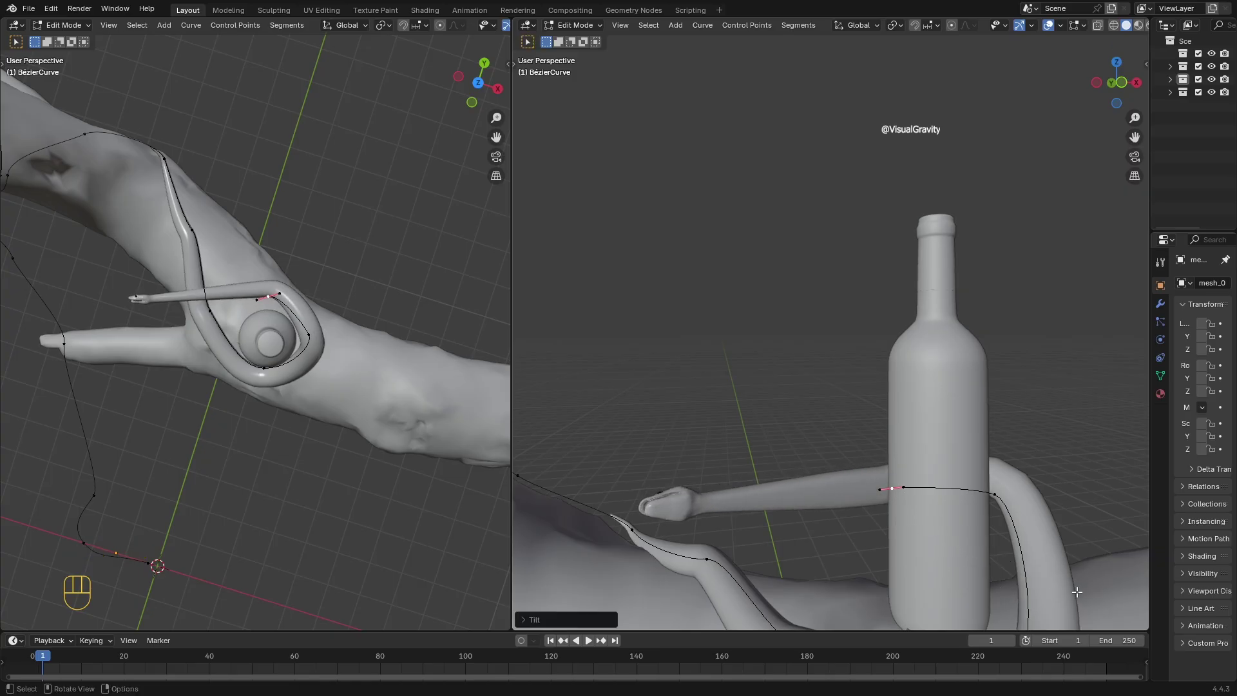
# - Move the curve's end point behind the bottle closer to the glass
pyautogui.moveTo(892, 469); pyautogui.dragTo(879, 523, button='middle')
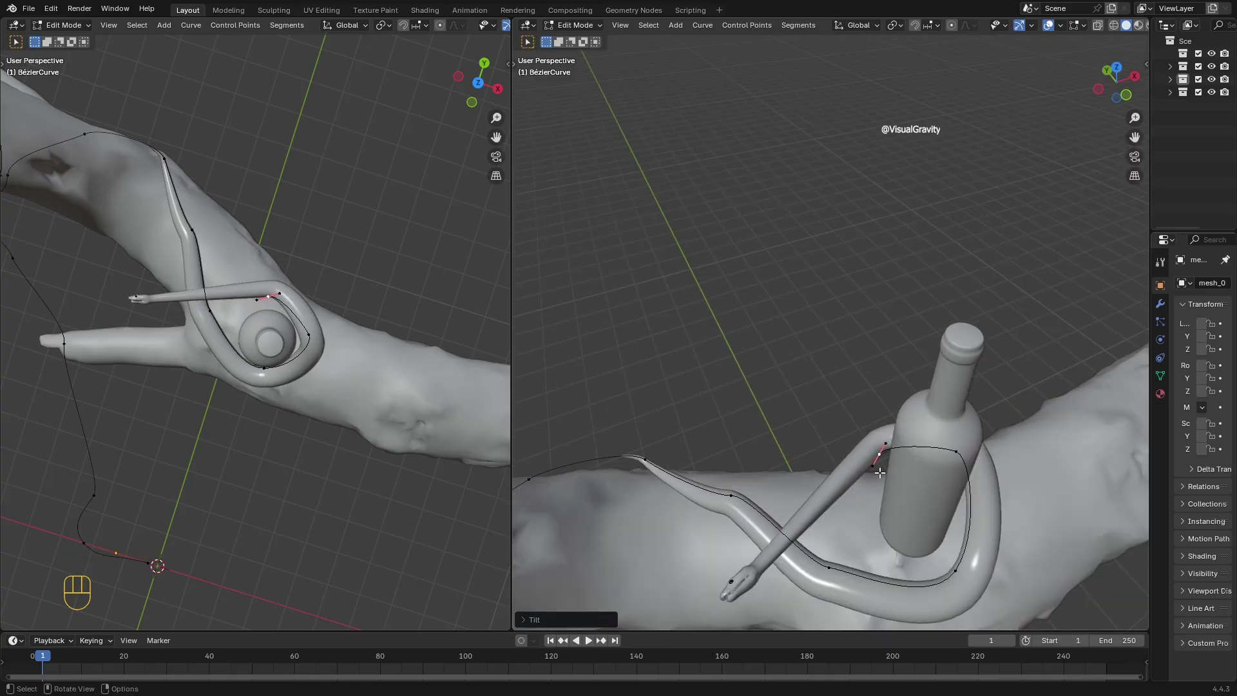
pyautogui.moveTo(880, 472); pyautogui.dragTo(884, 490, button='middle')
pyautogui.press('g')
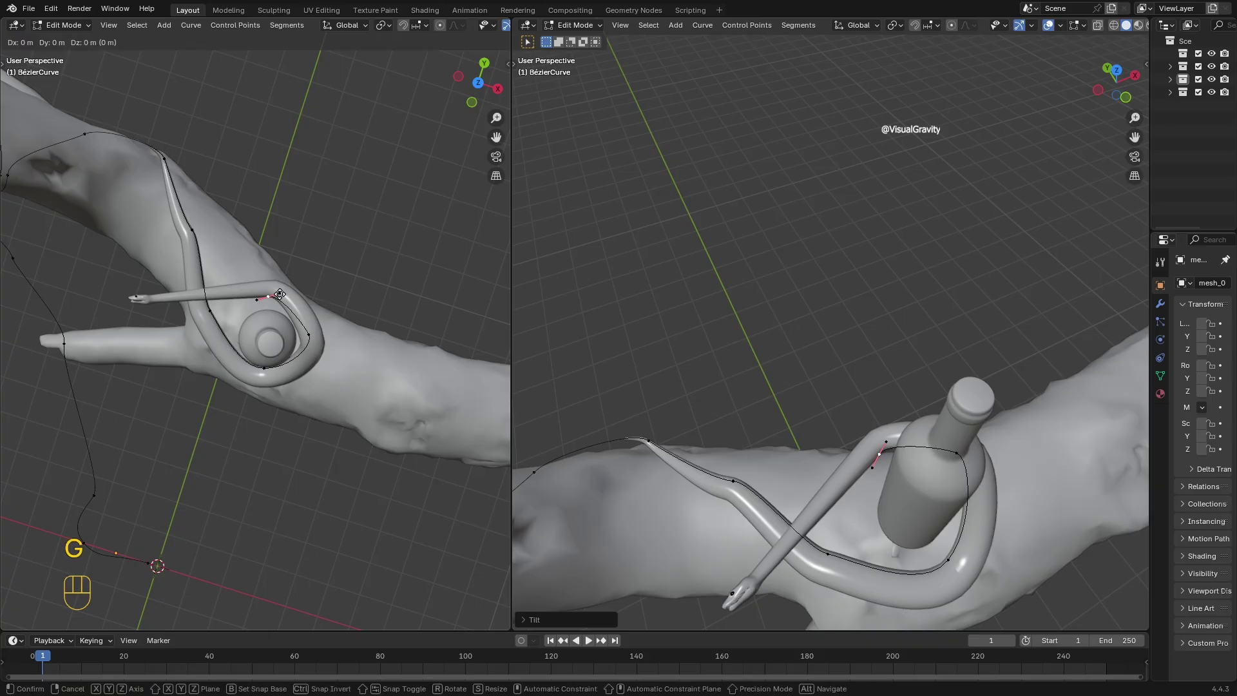
pyautogui.click(278, 308)
pyautogui.moveTo(901, 535); pyautogui.dragTo(908, 462, button='middle')
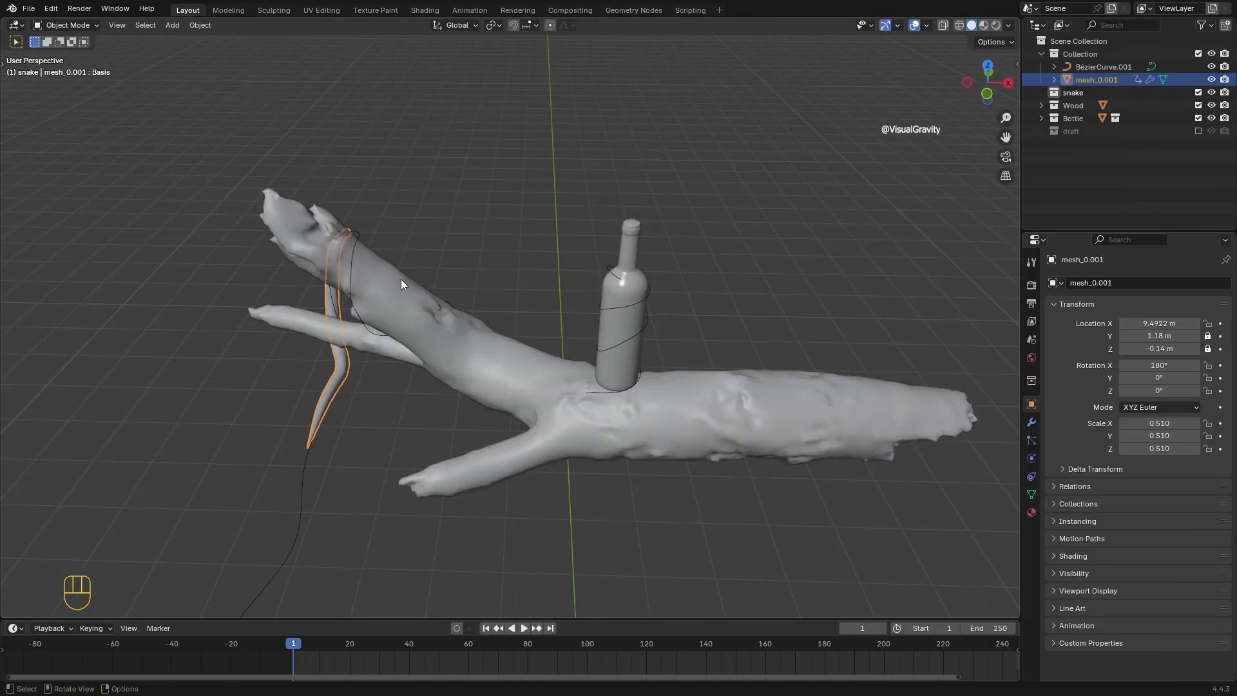
# - Slide the snake mesh along its curve to an X location of 2.5022 m
pyautogui.moveTo(401, 280); pyautogui.dragTo(355, 242, button='middle')
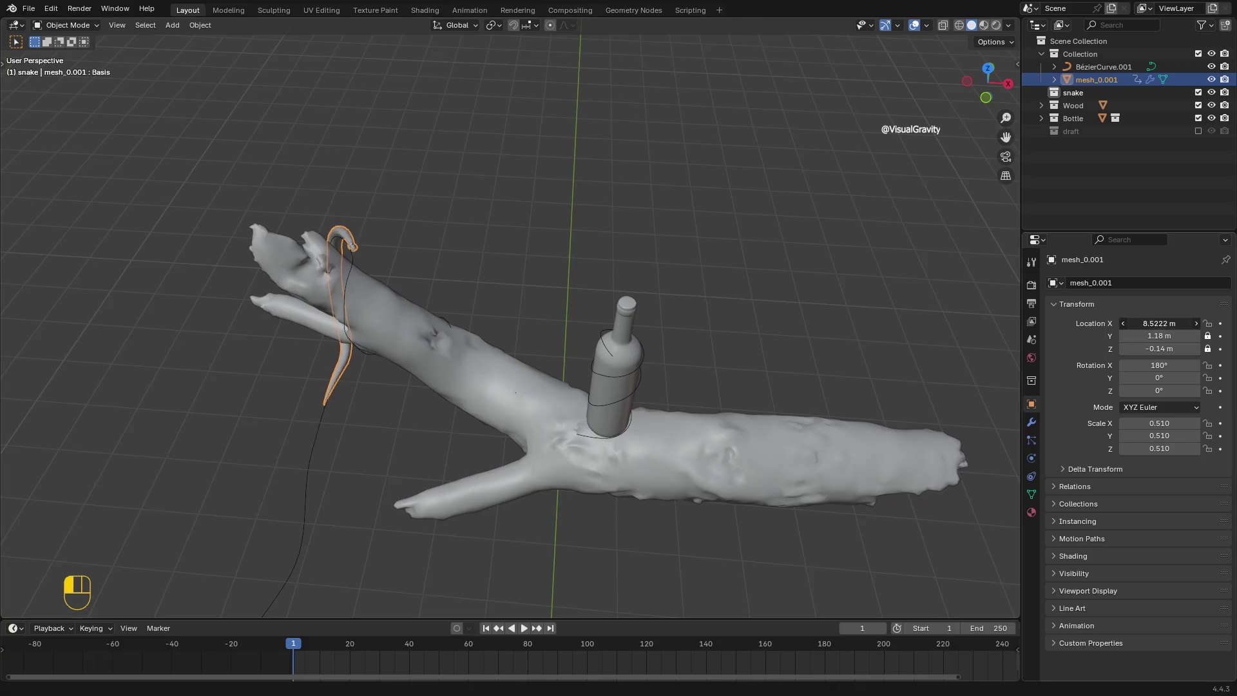
pyautogui.moveTo(1160, 323)
pyautogui.mouseDown()
pyautogui.moveTo(1096, 323)
pyautogui.moveTo(1156, 323)
pyautogui.moveTo(1108, 323)
pyautogui.moveTo(1136, 323)
pyautogui.mouseUp()
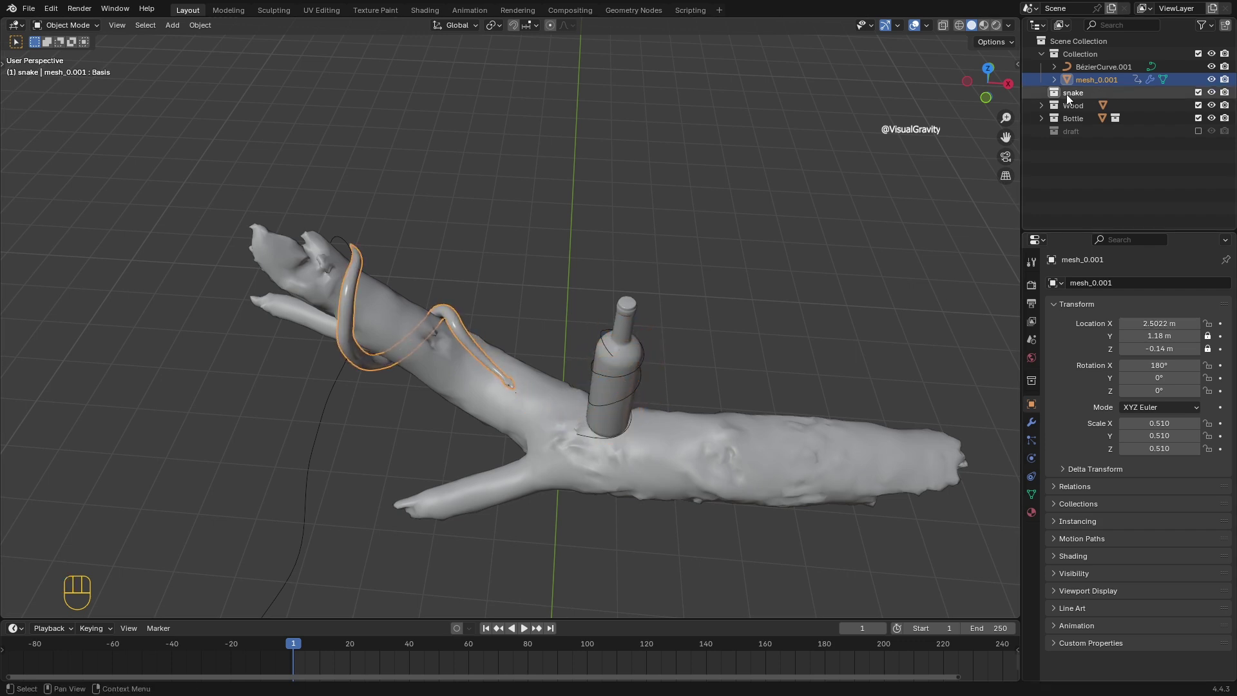
pyautogui.moveTo(1006, 136); pyautogui.dragTo(1039, 37)
pyautogui.scroll(3, 713, 232)
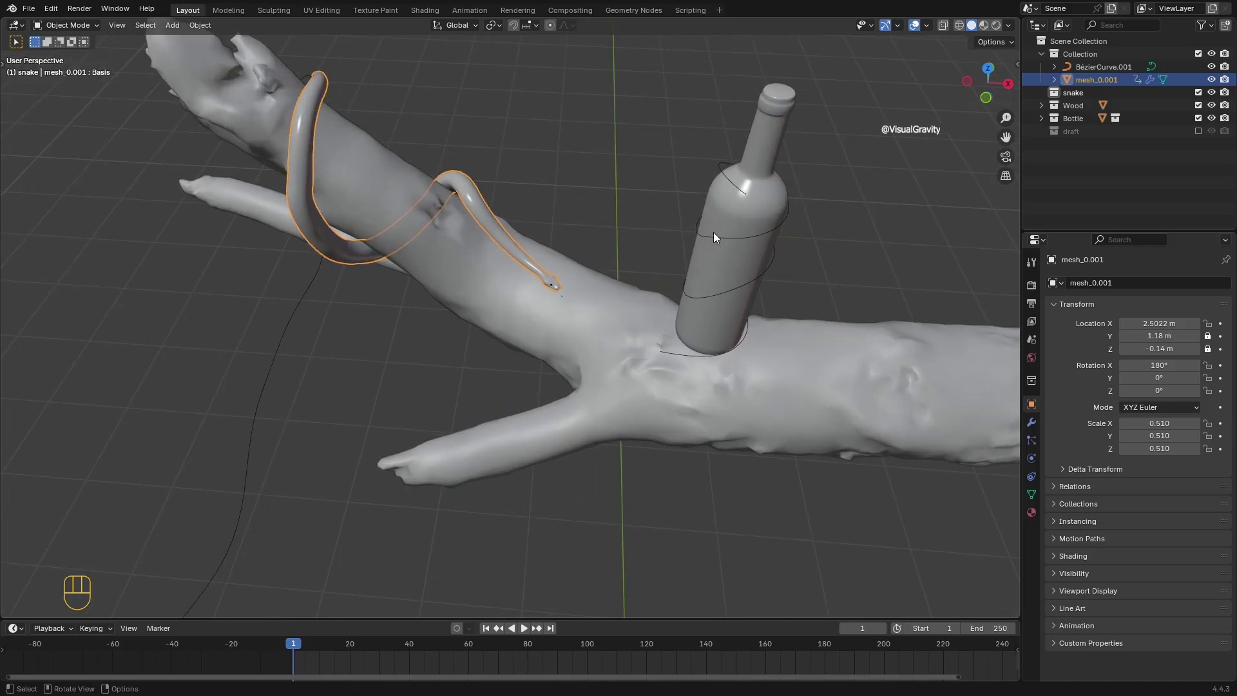
pyautogui.moveTo(713, 232); pyautogui.dragTo(759, 240, button='middle')
pyautogui.scroll(2, 745, 241)
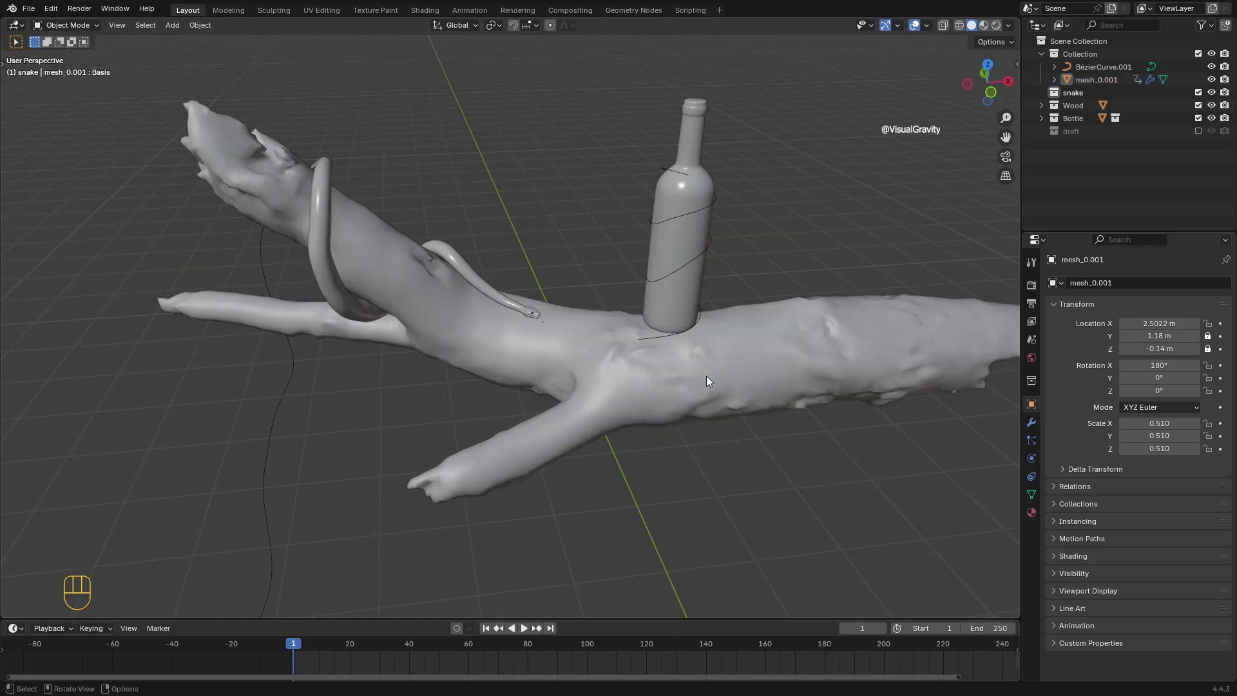
# - Set the render engine to Cycles and its device to GPU Compute
pyautogui.click(1032, 287)
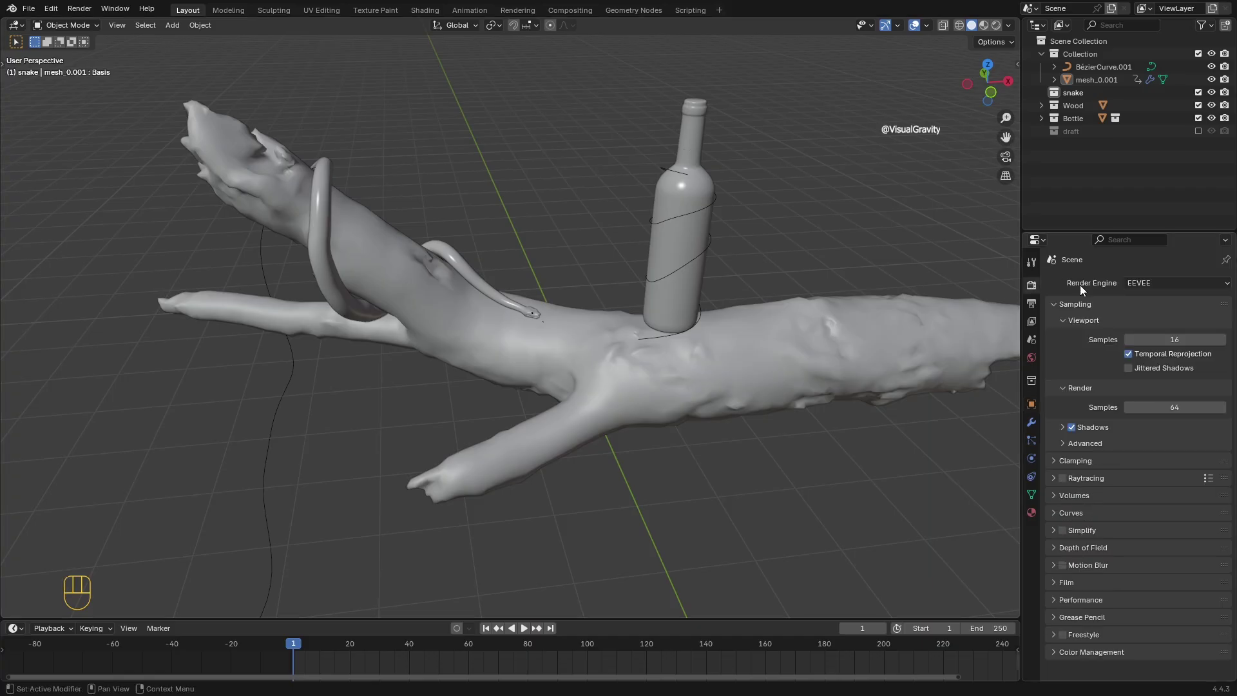
pyautogui.click(1139, 288)
pyautogui.click(1154, 322)
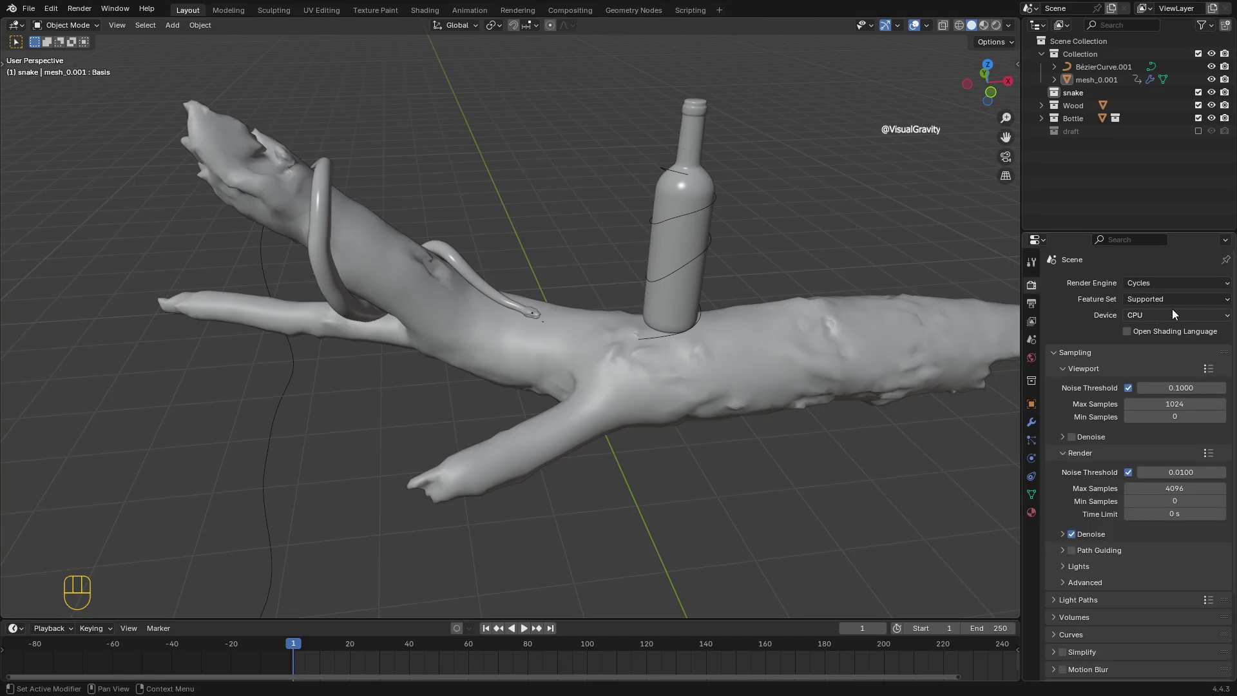
pyautogui.click(1173, 314)
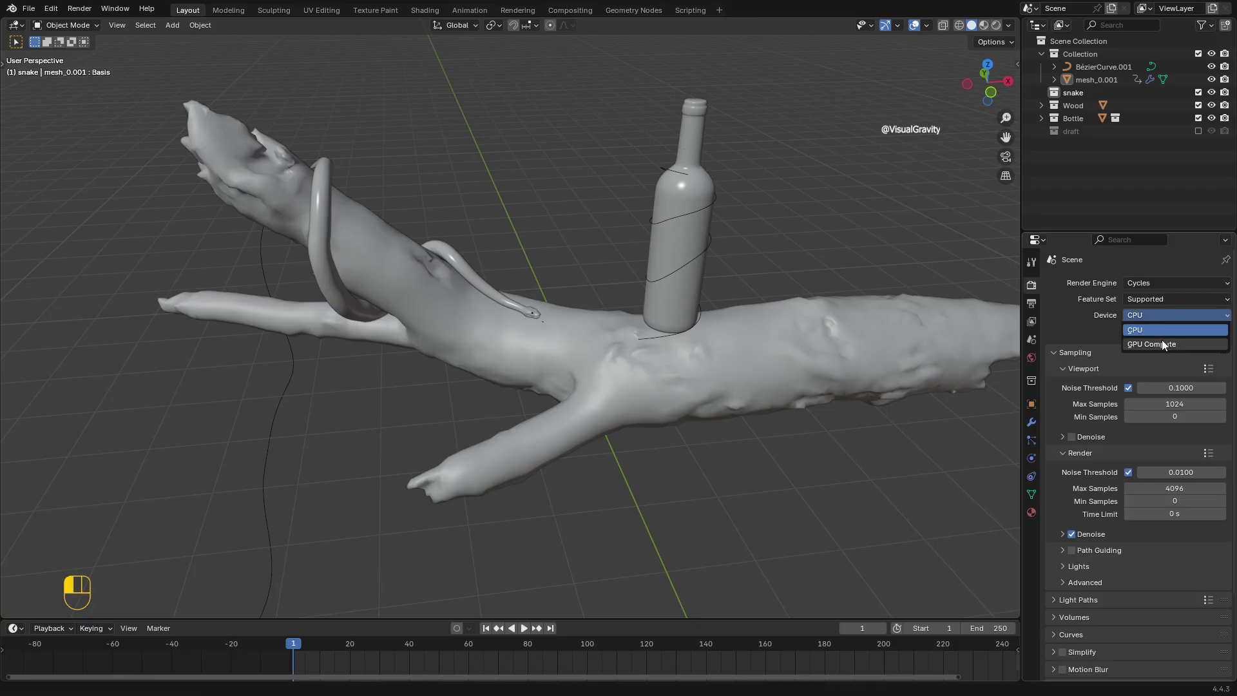
pyautogui.click(1164, 345)
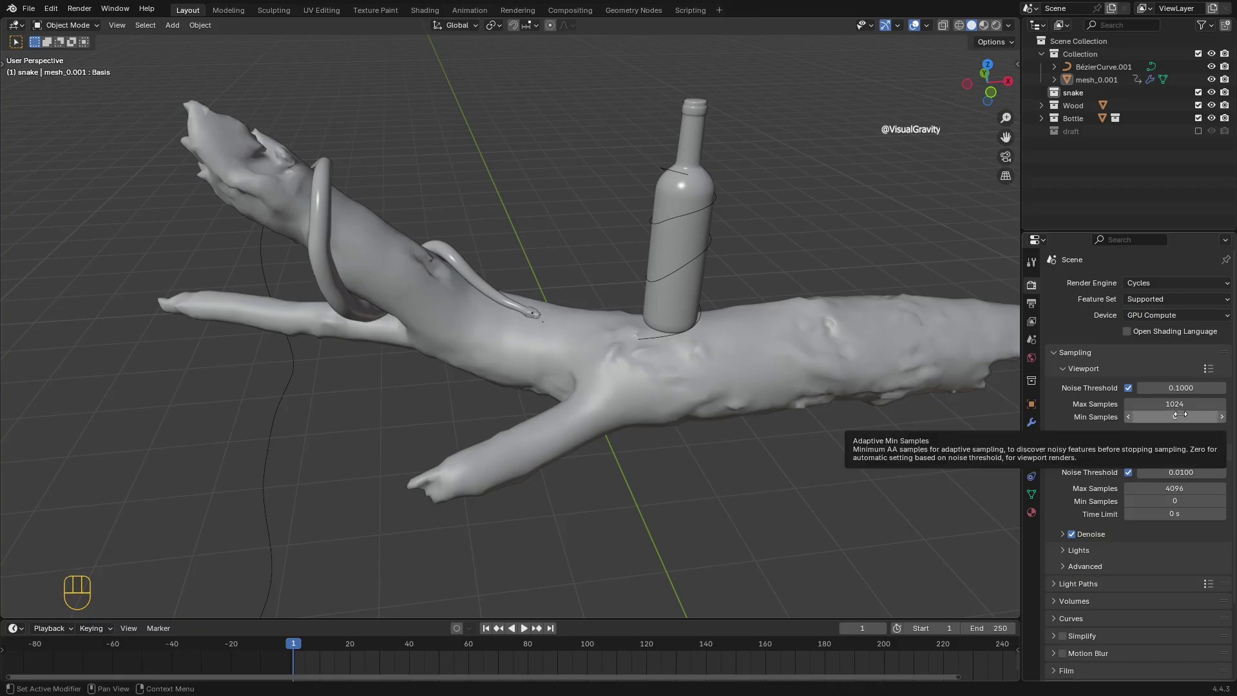
# - Set the viewport max samples to 20 and enable viewport denoising
pyautogui.doubleClick(1182, 405)
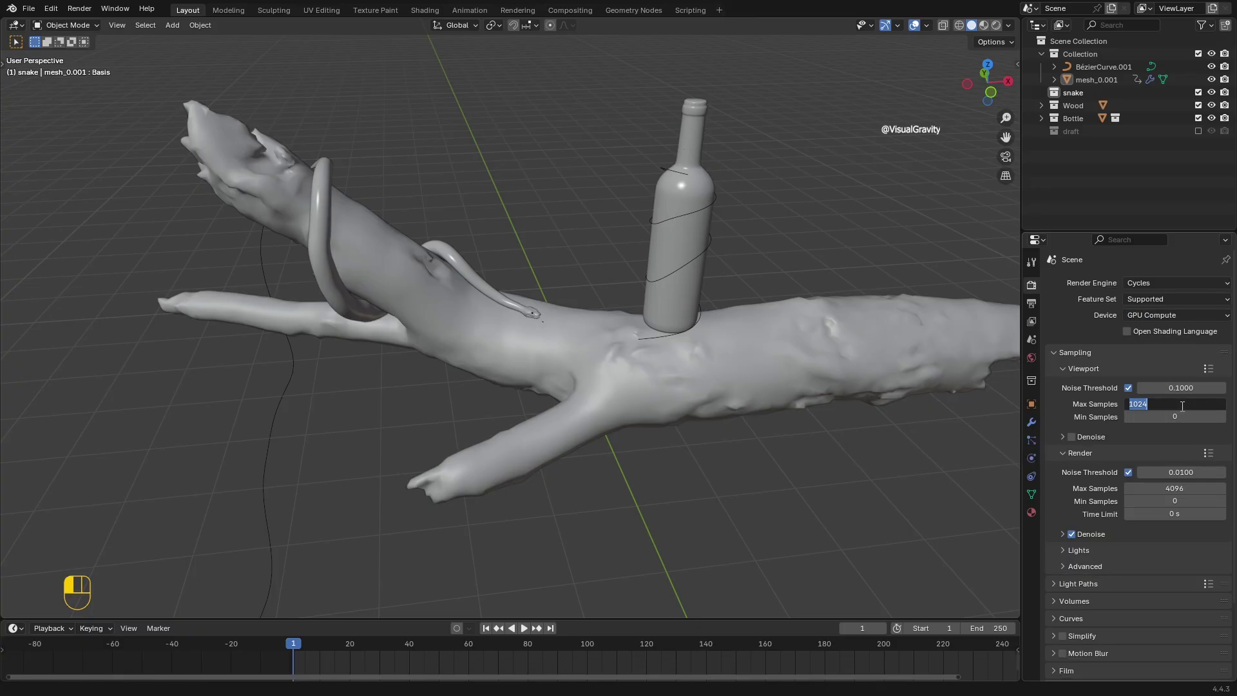
pyautogui.write('20')
pyautogui.press('Return')
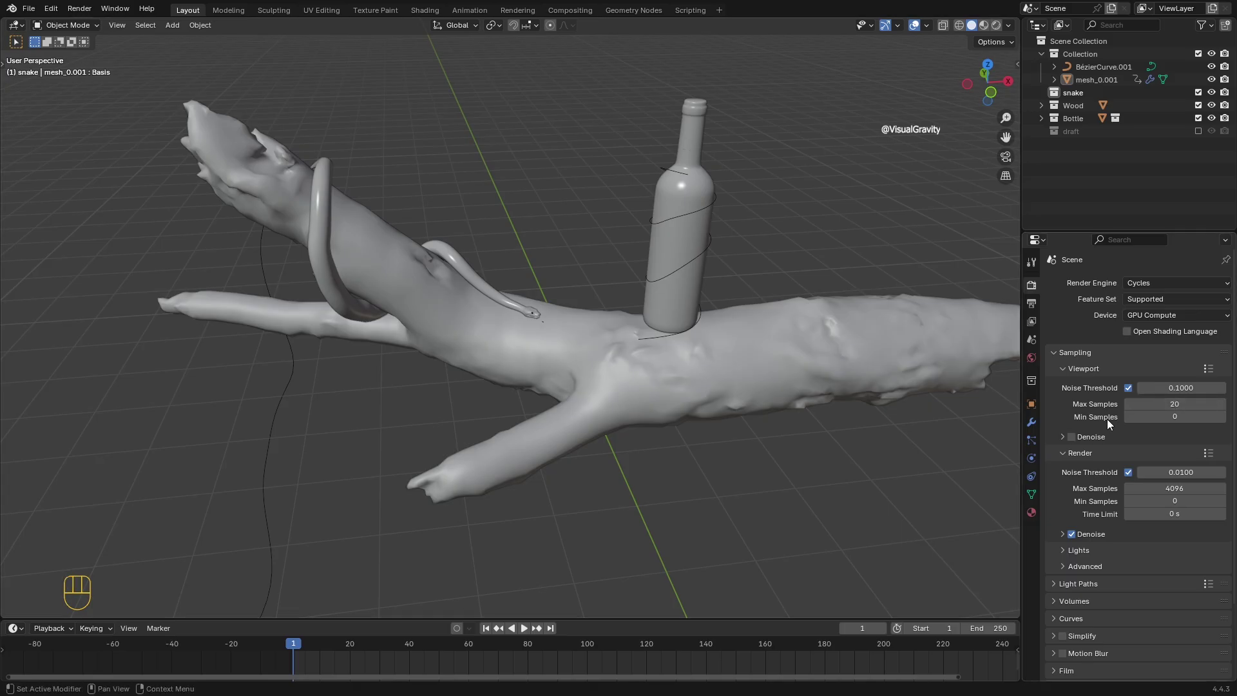
pyautogui.click(1077, 433)
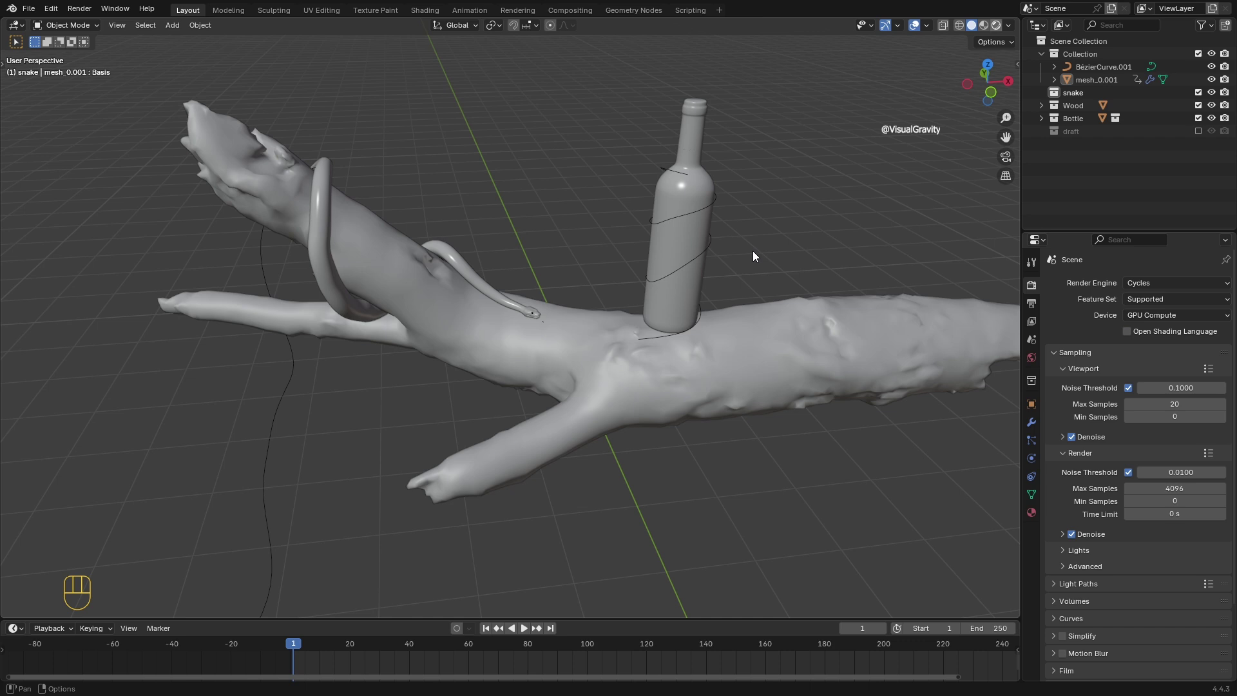
# - Switch the viewport to rendered shading and snap the 3D cursor to the selected bottle
pyautogui.press('z')
pyautogui.press('8')
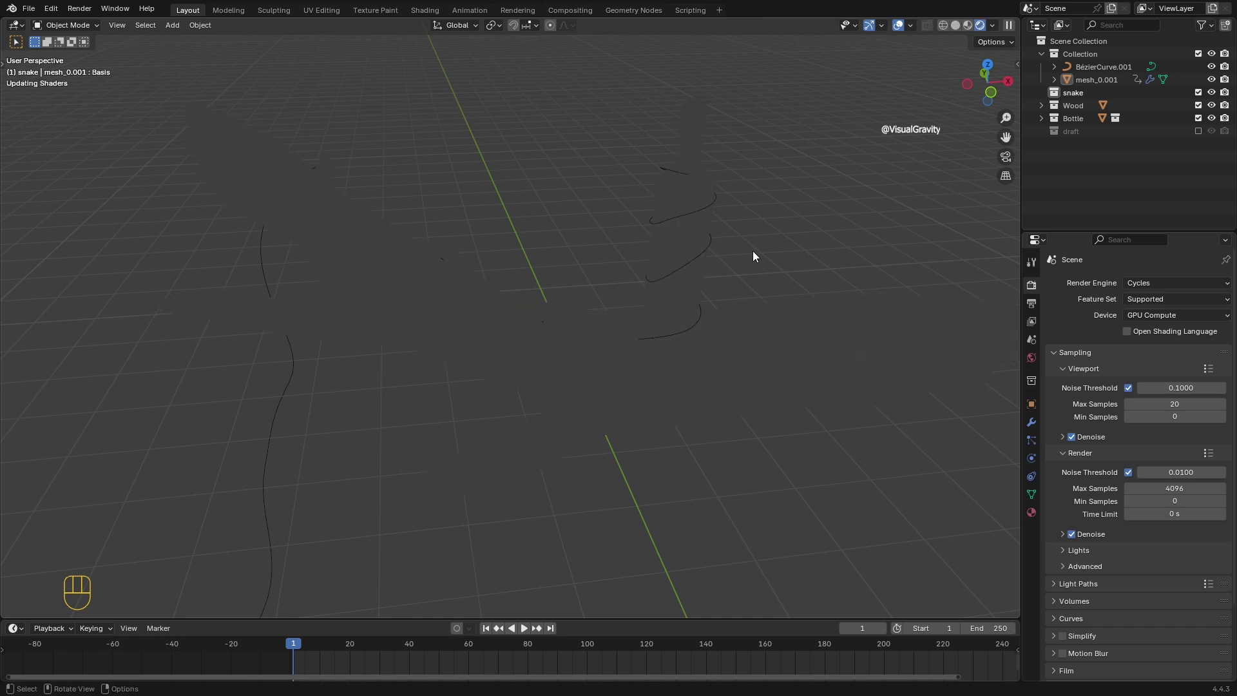
pyautogui.click(692, 327)
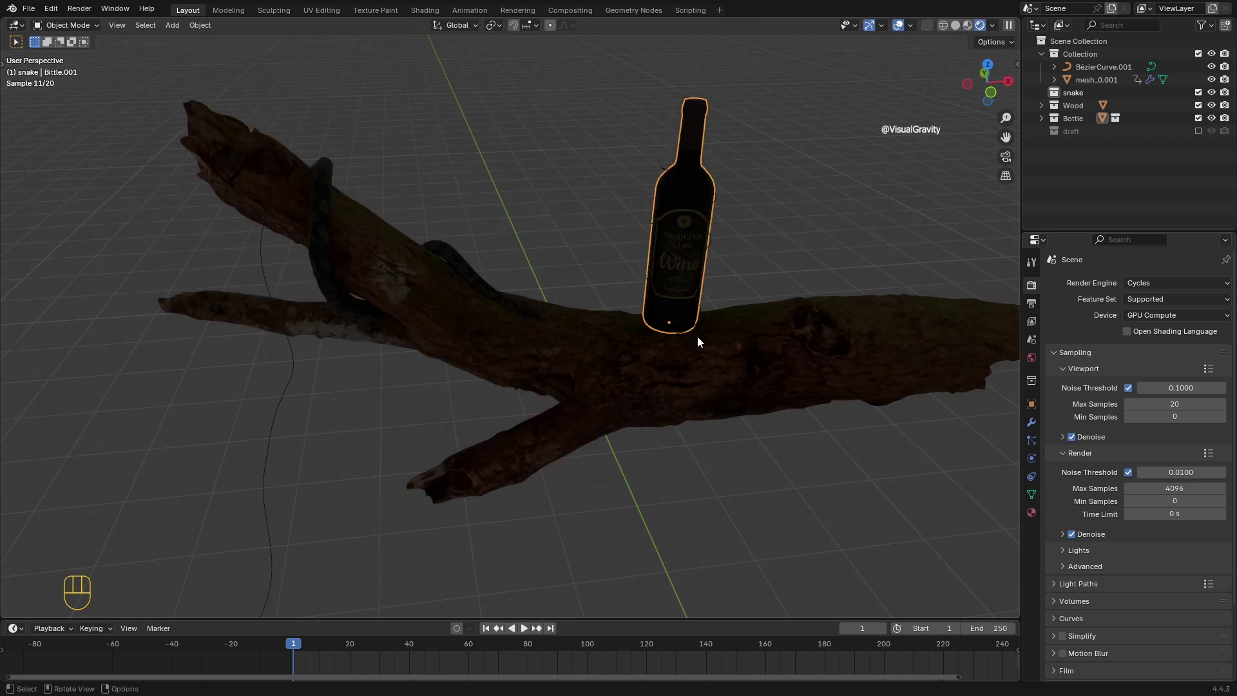
pyautogui.hotkey('shift', 's')
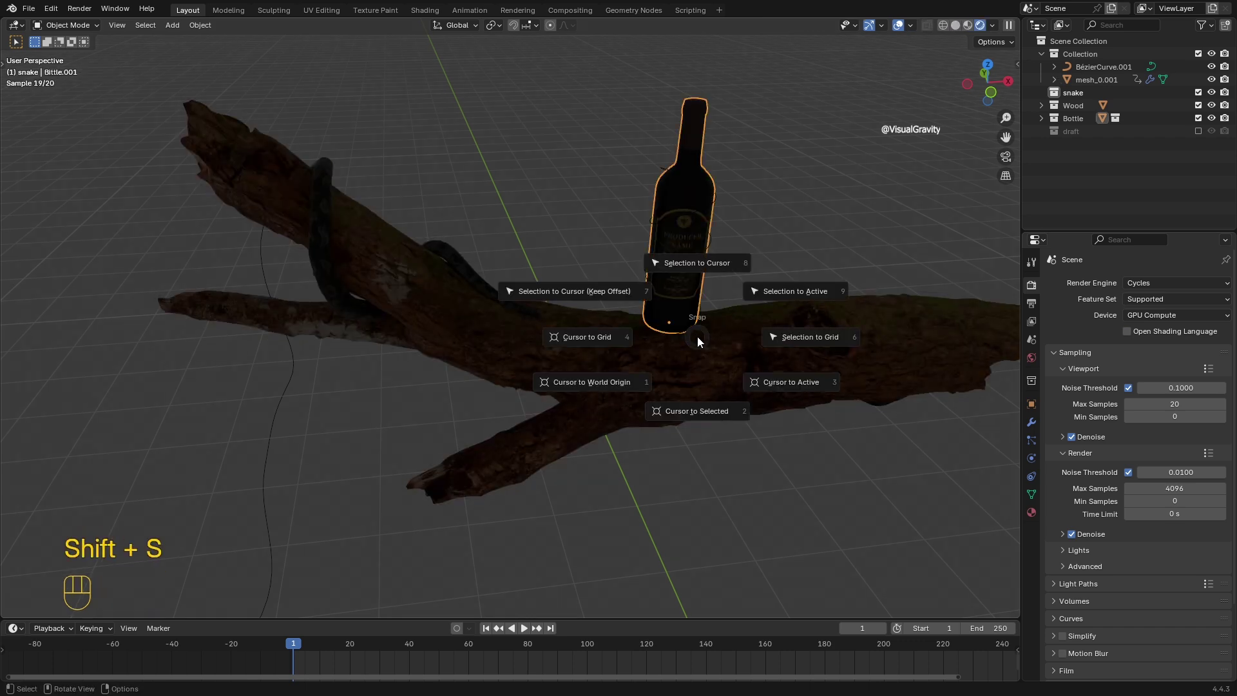
pyautogui.click(706, 398)
# - Add an area light at the 3D cursor and raise it along Z above the bottle
pyautogui.hotkey('shift', 'a')
pyautogui.moveTo(691, 296)
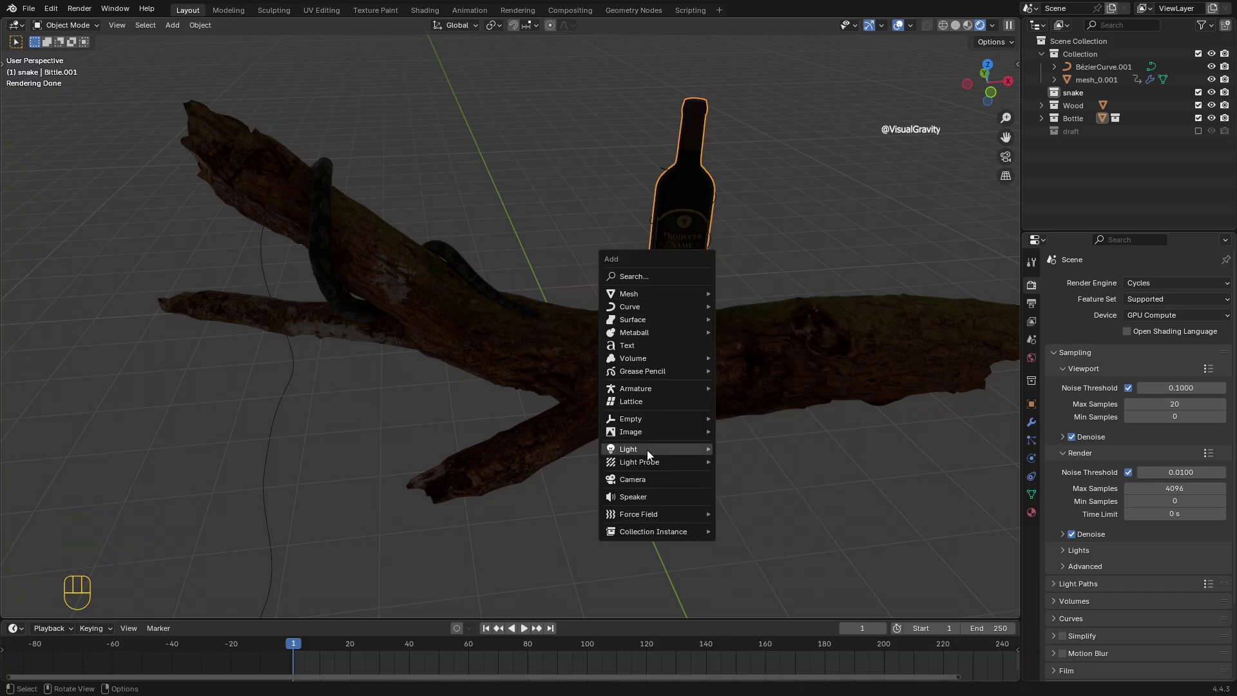
pyautogui.moveTo(647, 451)
pyautogui.click(741, 491)
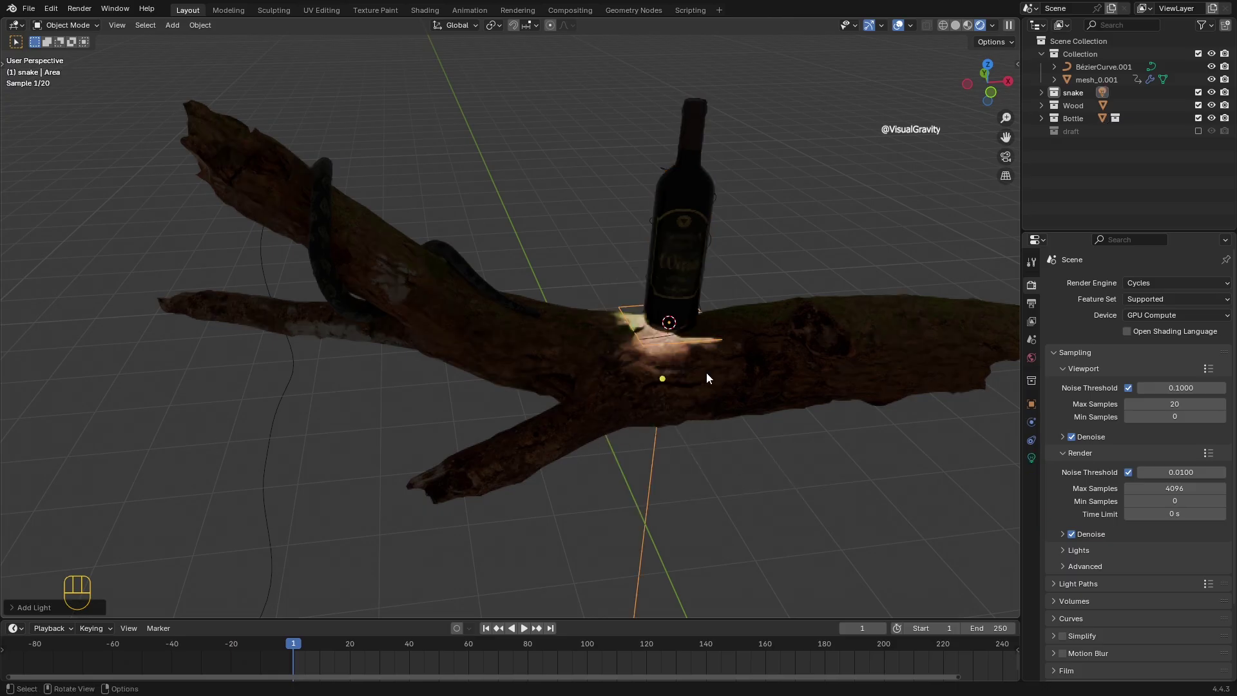
pyautogui.press('g')
pyautogui.press('z')
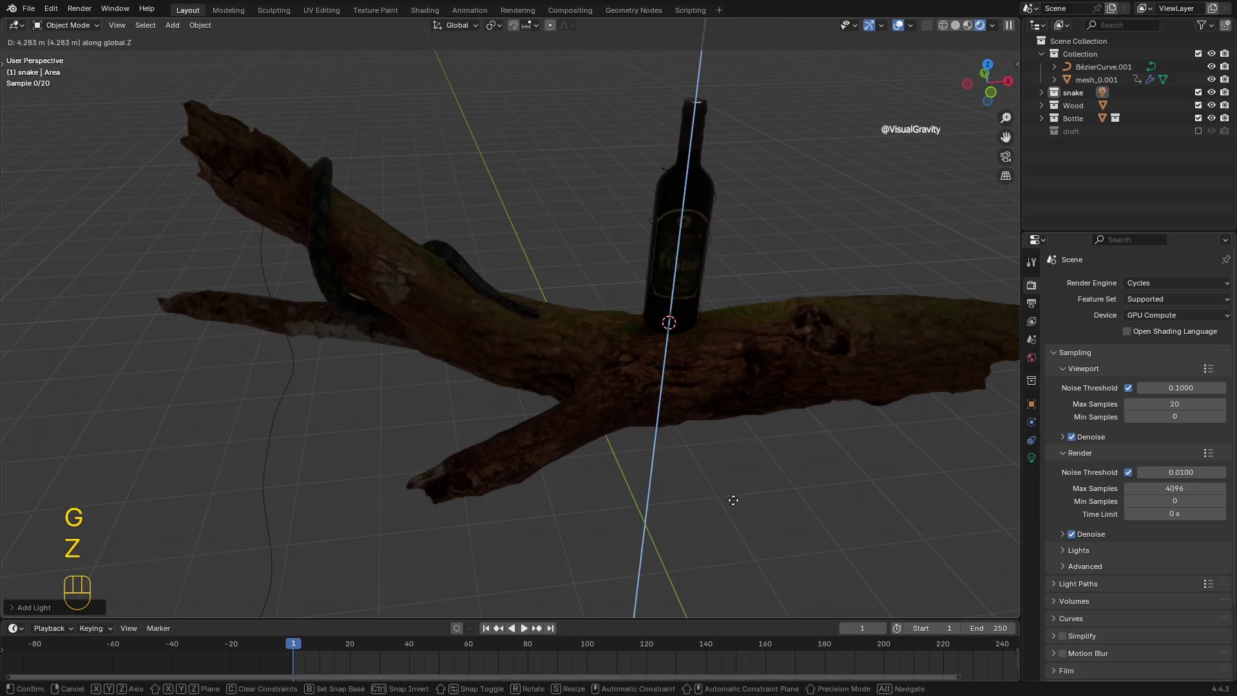
pyautogui.click(734, 484)
# - Scale the area light up about 2.37 times and open its light settings
pyautogui.press('s')
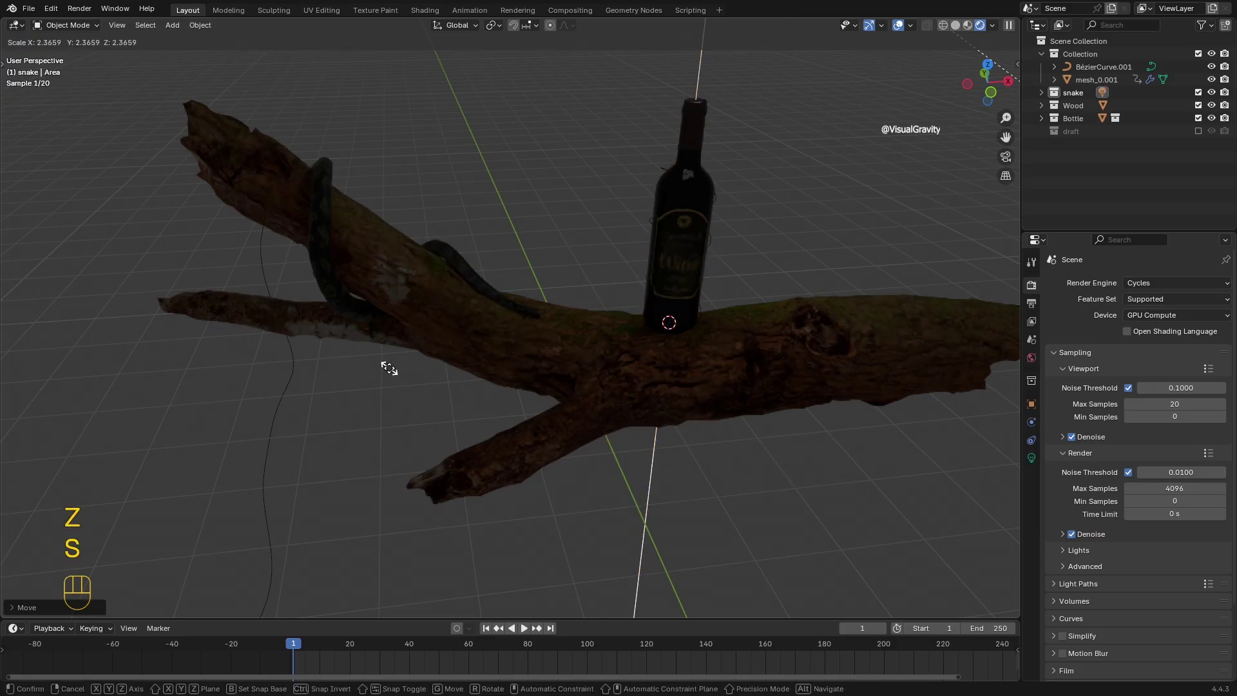
pyautogui.click(389, 368)
pyautogui.click(1032, 459)
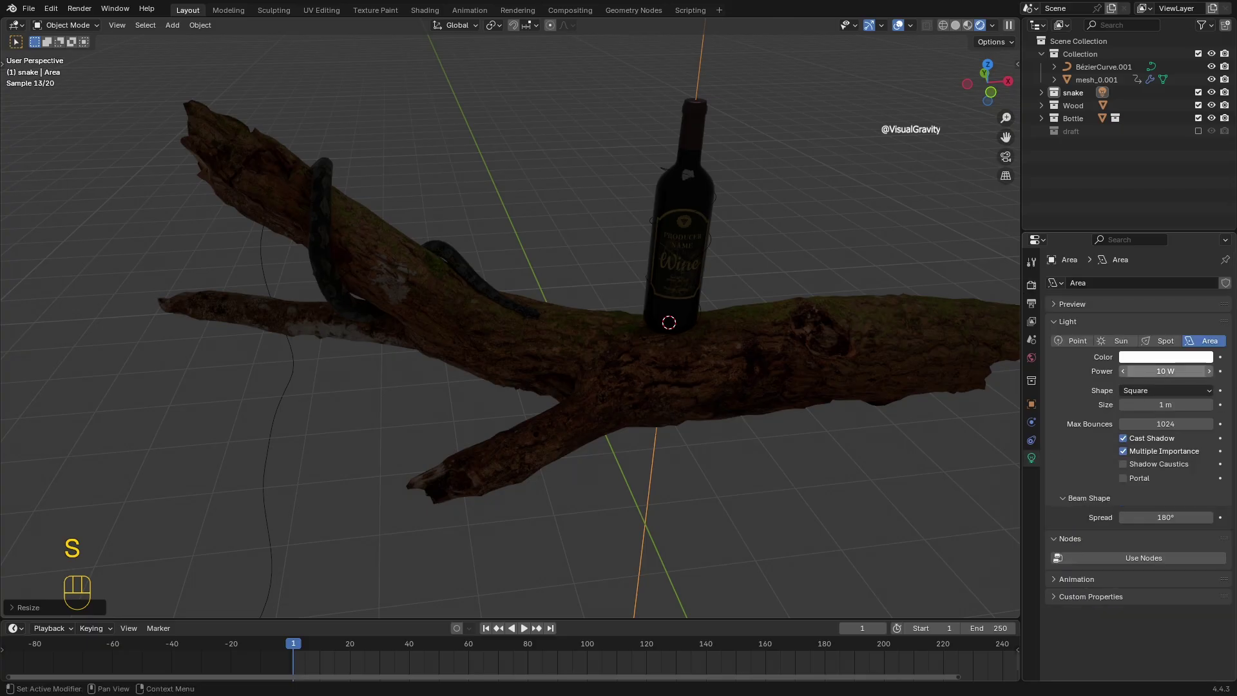
# - Set the area light's power to 200 W
pyautogui.click(1145, 374)
pyautogui.write('200')
pyautogui.press('Return')
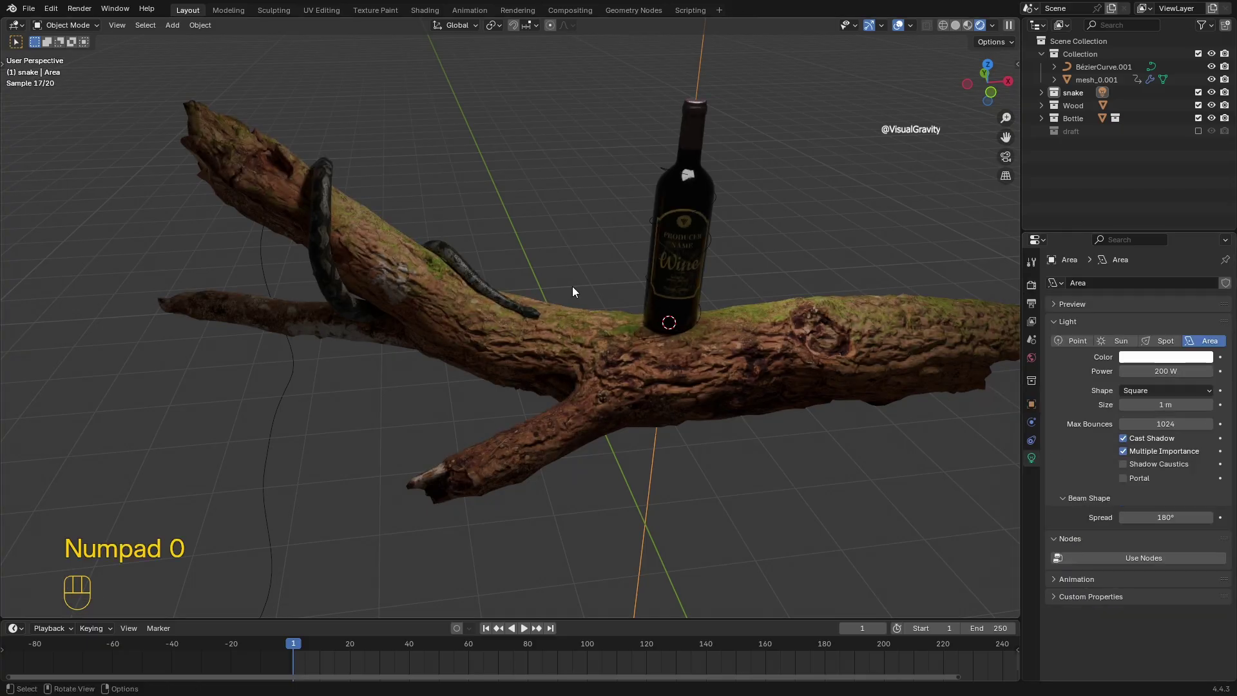
# - Add a point light at the 3D cursor and move it about 4.56 m toward the snake's end of the branch
pyautogui.moveTo(573, 288); pyautogui.dragTo(621, 343, button='middle')
pyautogui.scroll(-1, 609, 342)
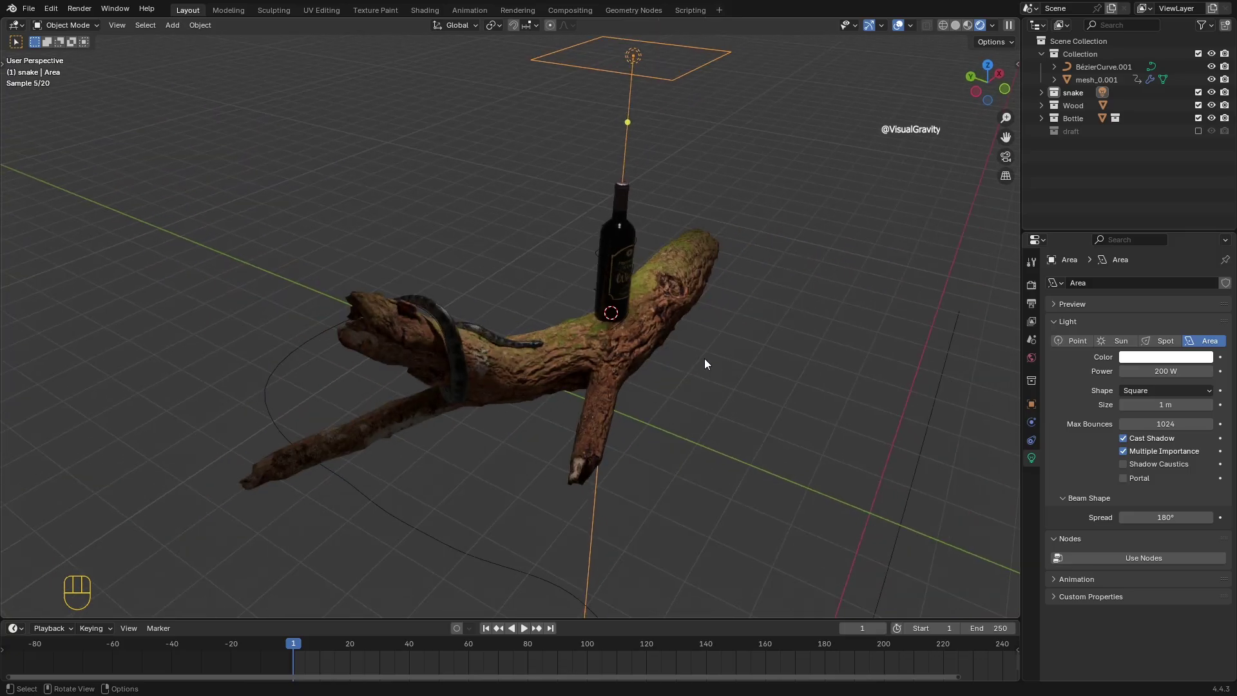
pyautogui.moveTo(705, 359); pyautogui.dragTo(708, 351, button='middle')
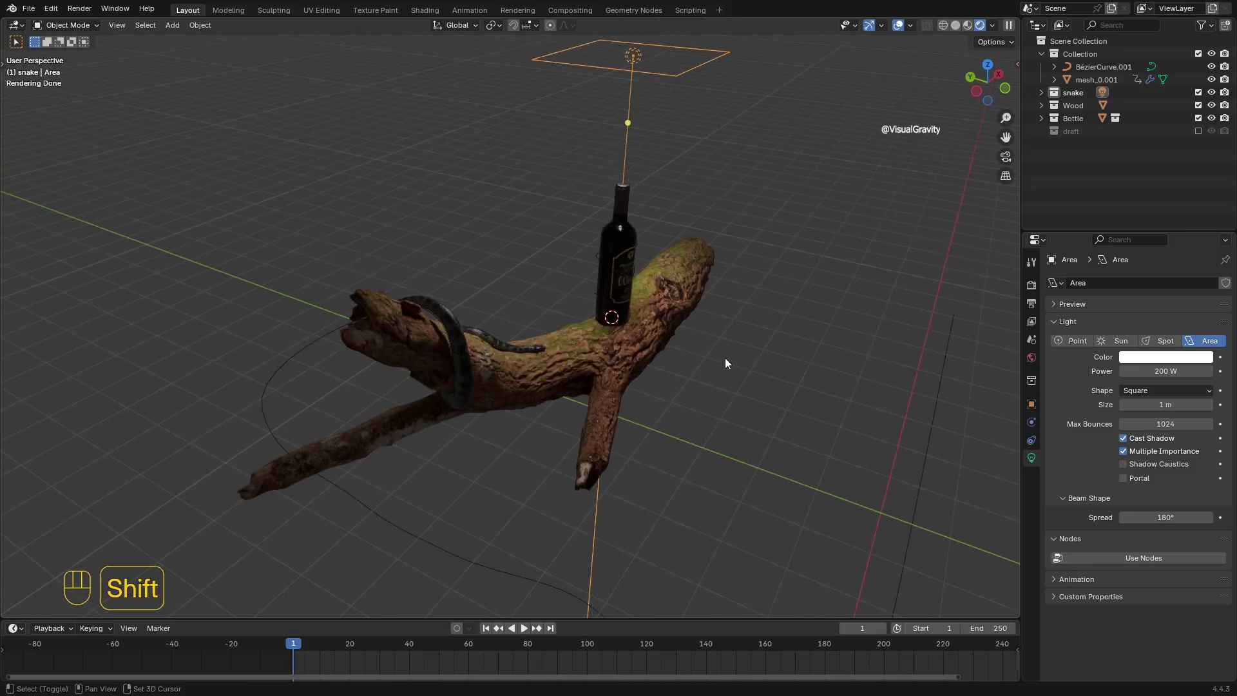
pyautogui.hotkey('shift', 'a')
pyautogui.moveTo(706, 214)
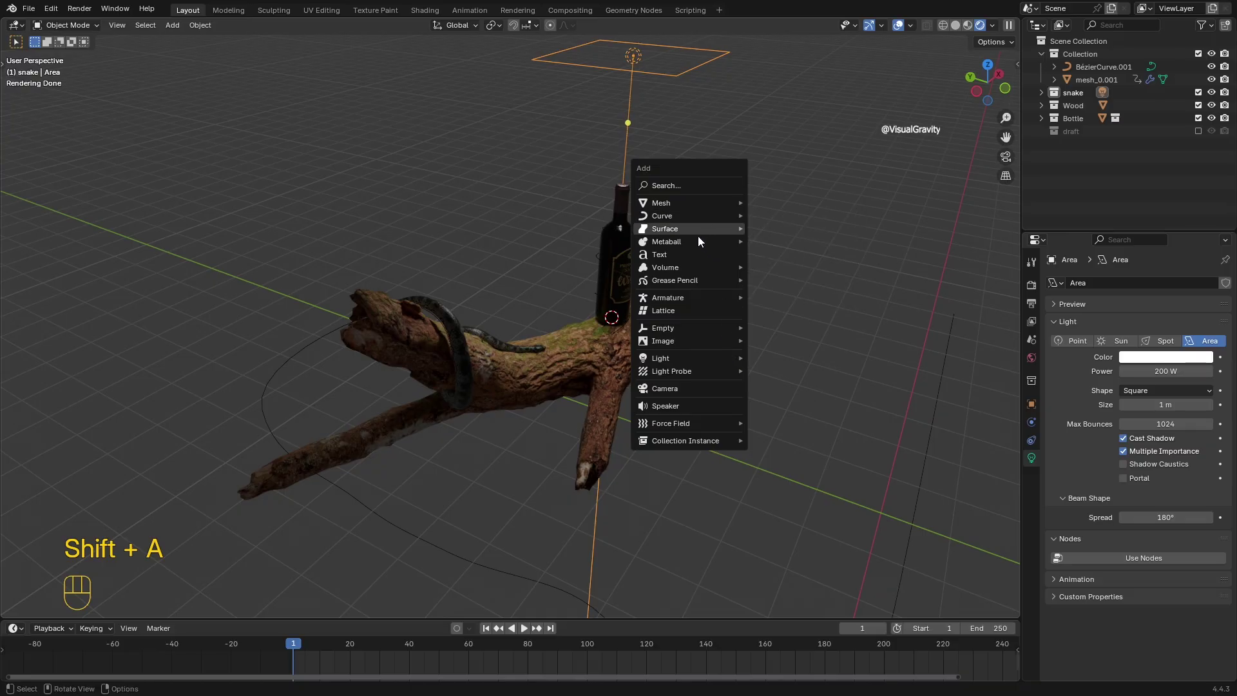
pyautogui.moveTo(686, 361)
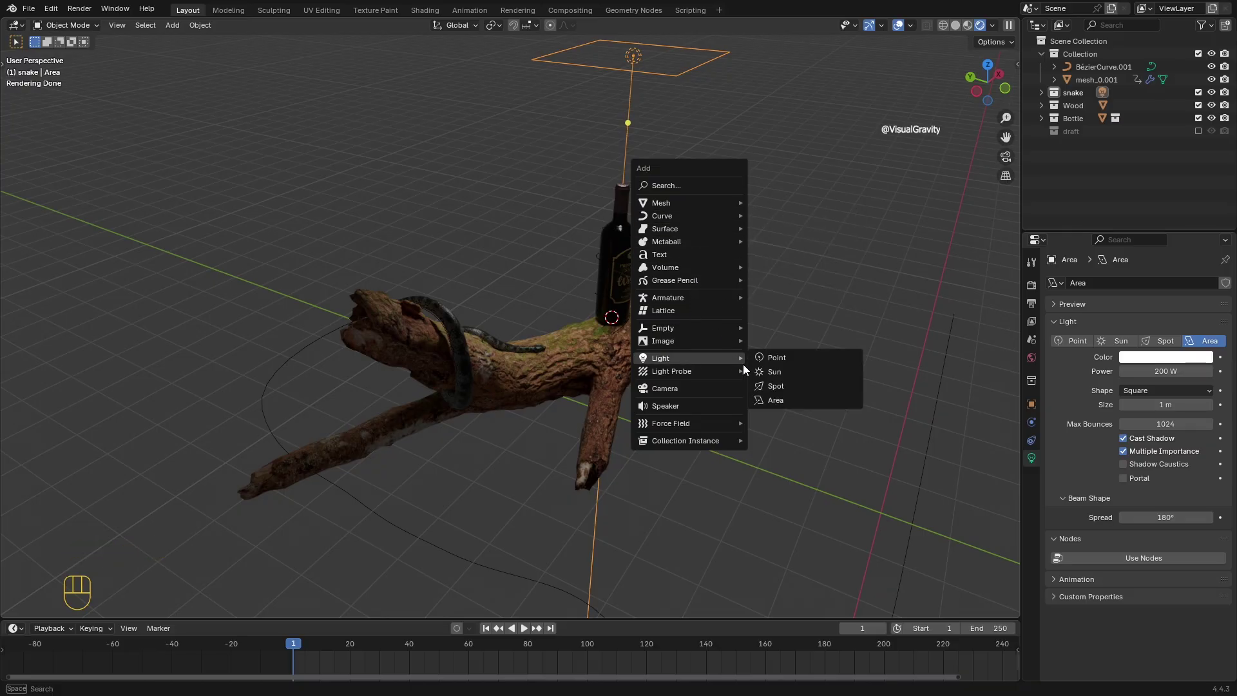
pyautogui.click(782, 359)
pyautogui.moveTo(664, 339); pyautogui.dragTo(621, 326, button='middle')
pyautogui.press('g')
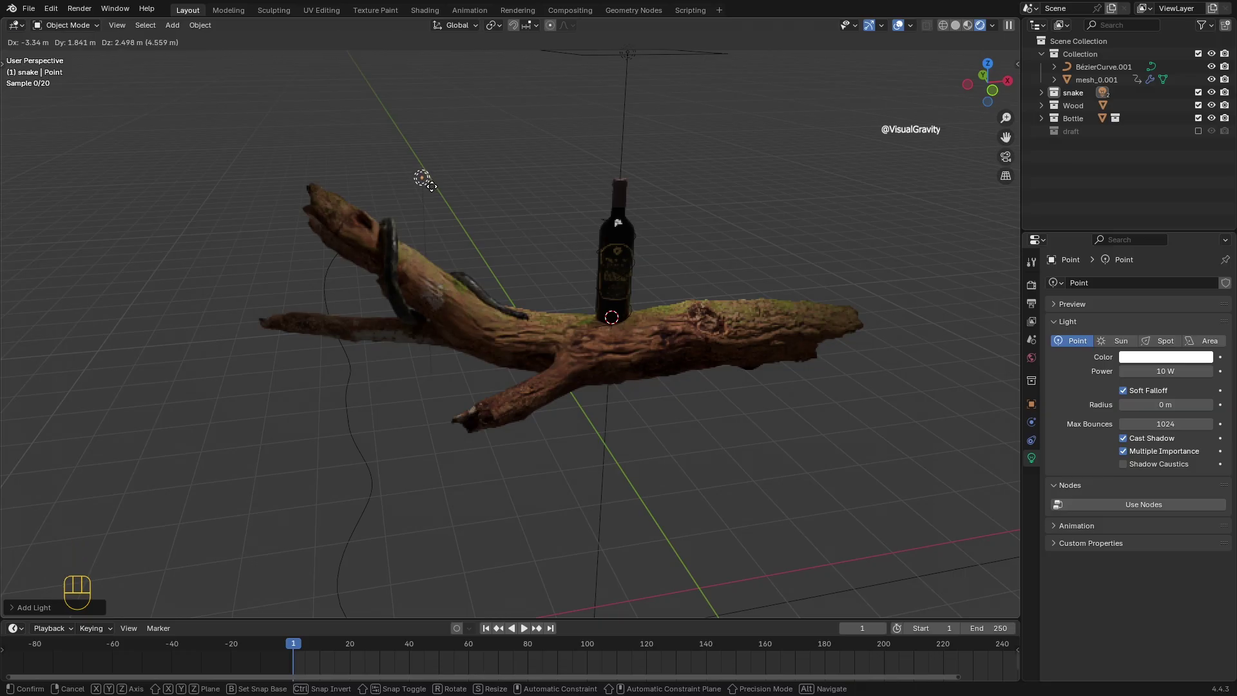
pyautogui.click(432, 187)
# - Set the point light's power to 200 W and its radius to 0.8 m
pyautogui.click(1170, 371)
pyautogui.write('200')
pyautogui.click(815, 380)
pyautogui.moveTo(642, 201); pyautogui.dragTo(683, 273, button='middle')
pyautogui.moveTo(1153, 405); pyautogui.dragTo(1205, 405)
# - Raise the point light along Z, well above the snake's end of the branch
pyautogui.moveTo(506, 281); pyautogui.dragTo(500, 209, button='middle')
pyautogui.press('g')
pyautogui.press('z')
pyautogui.click(496, 169)
# - Add a spot light at the 3D cursor and rotate it so its cone points sideways
pyautogui.moveTo(638, 281); pyautogui.dragTo(642, 260, button='middle')
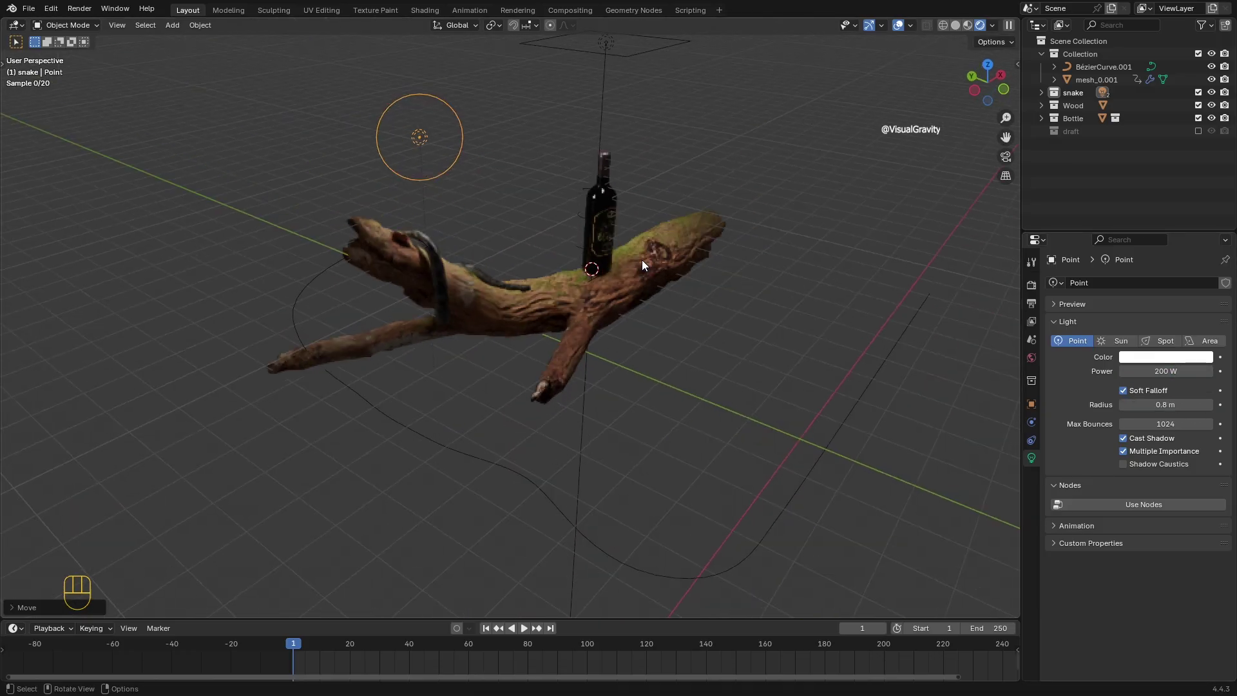
pyautogui.hotkey('shift', 'a')
pyautogui.moveTo(619, 260)
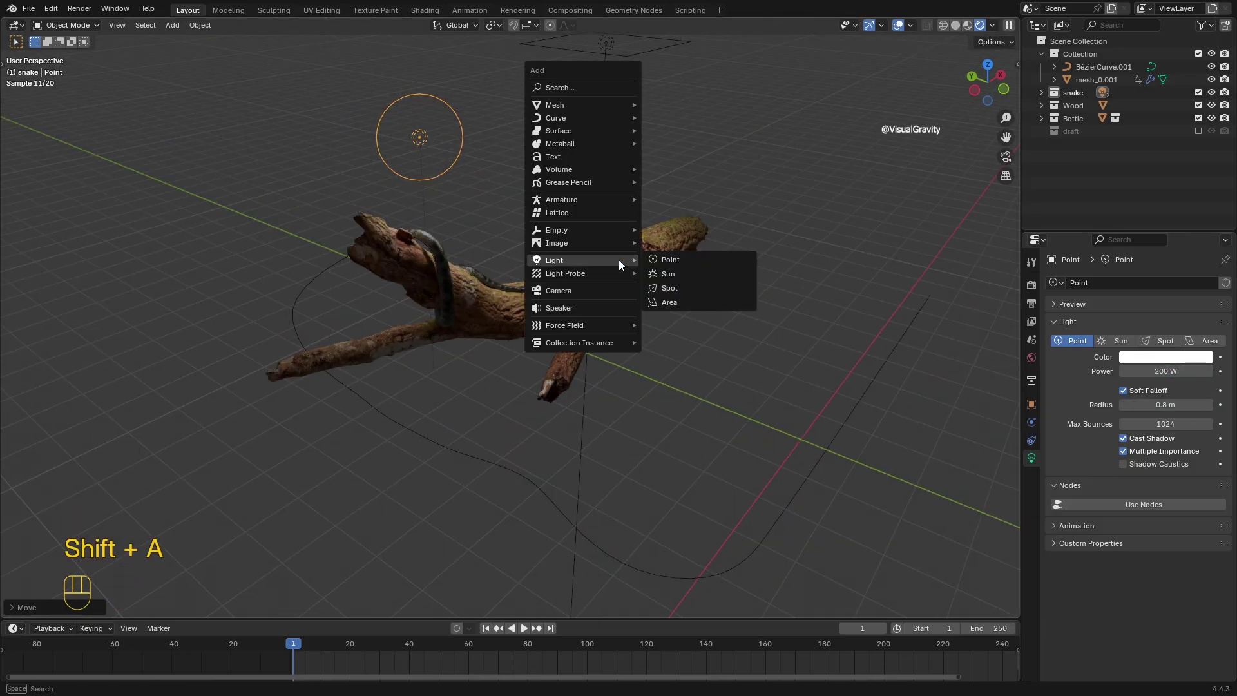
pyautogui.click(670, 288)
pyautogui.moveTo(642, 288); pyautogui.dragTo(765, 296, button='middle')
pyautogui.press('r')
pyautogui.click(582, 329)
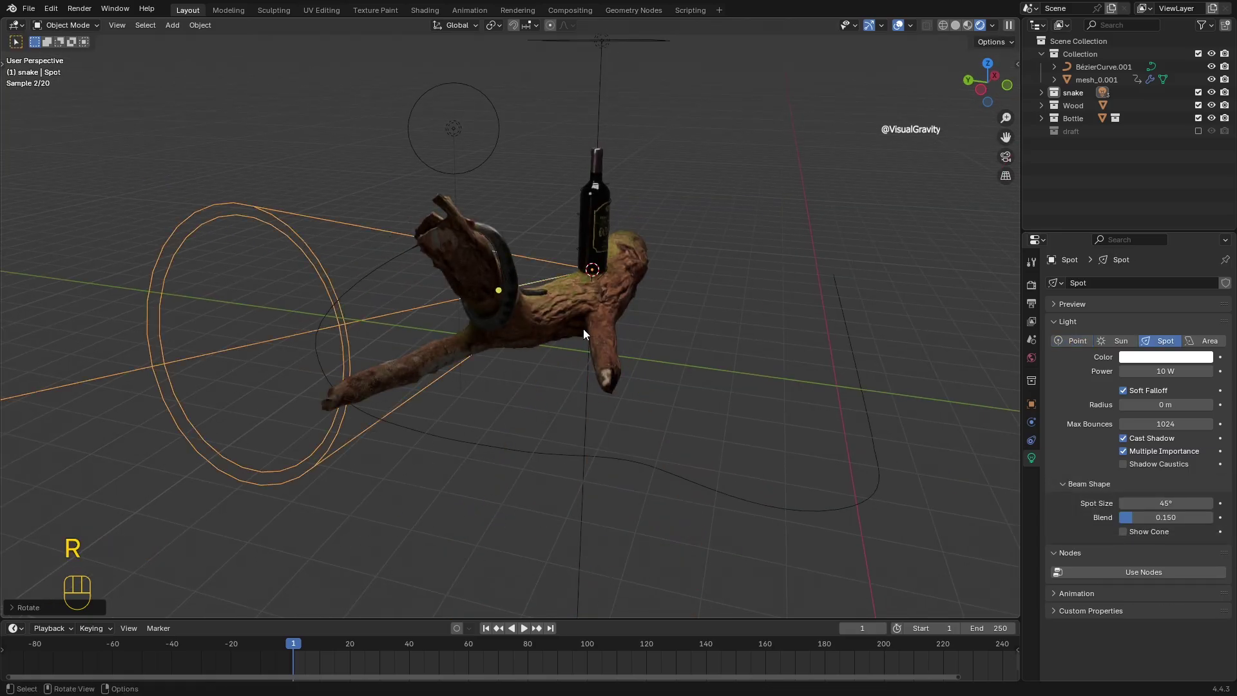
# - Move the spot light away from the front of the branch so its cone is aimed at the bottle
pyautogui.press('g')
pyautogui.click(3, 243)
pyautogui.click(987, 102)
pyautogui.moveTo(1006, 137); pyautogui.dragTo(648, 20)
pyautogui.press('g')
pyautogui.click(651, 258)
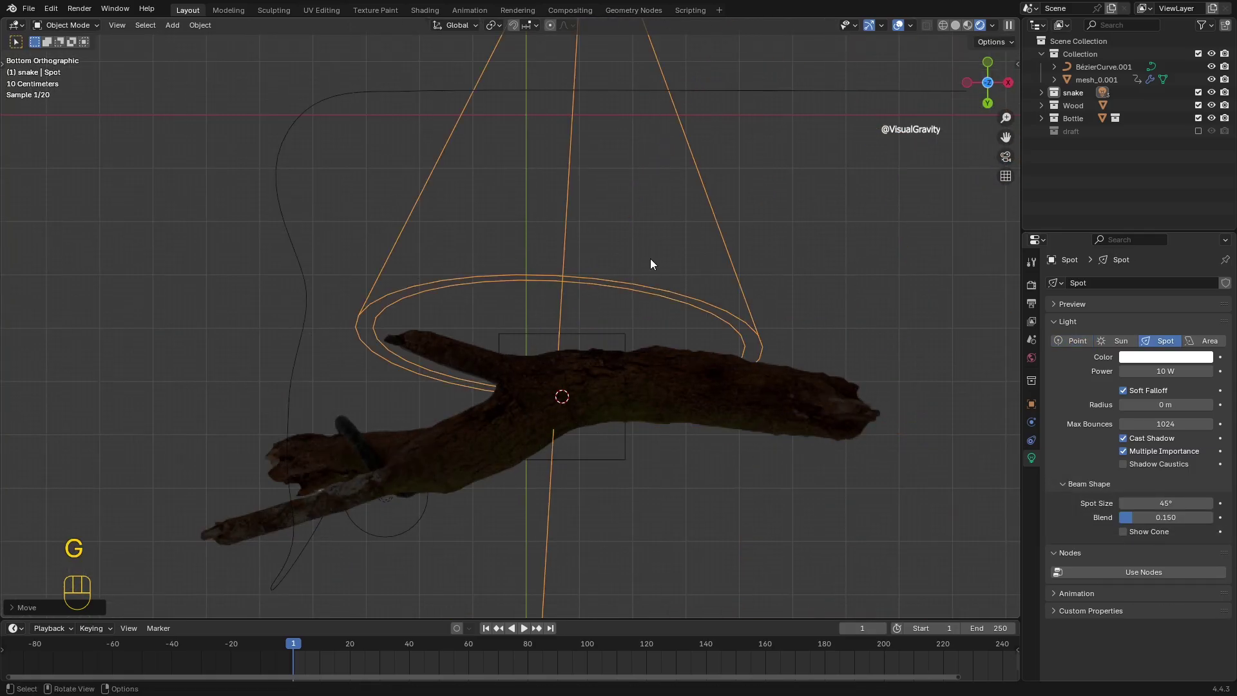
pyautogui.moveTo(651, 258); pyautogui.dragTo(604, 390, button='middle')
pyautogui.click(730, 401)
pyautogui.press('KP_Decimal')
pyautogui.moveTo(729, 400); pyautogui.dragTo(741, 541, button='middle')
pyautogui.scroll(2, 741, 451)
pyautogui.click(773, 360)
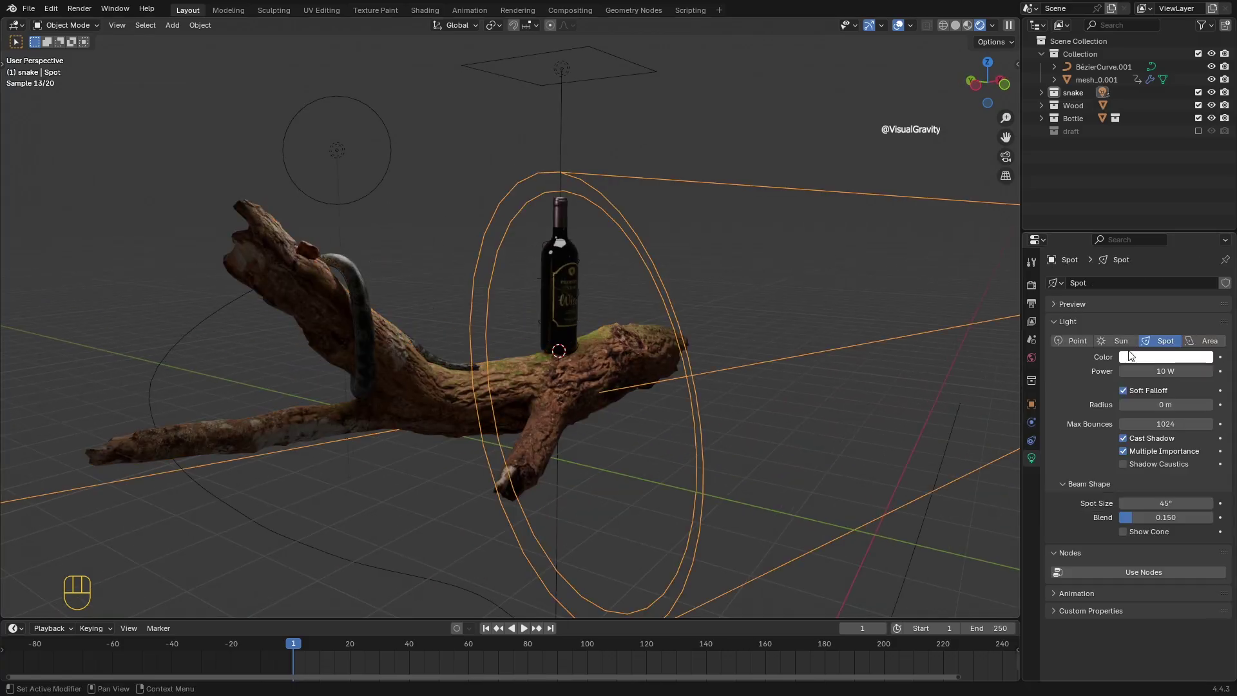
# - Set the spot light's power to 200 W
pyautogui.click(1148, 371)
pyautogui.write('200')
pyautogui.click(935, 290)
# - Set the world background strength to 0
pyautogui.scroll(-2, 810, 245)
pyautogui.moveTo(810, 245); pyautogui.dragTo(644, 261, button='middle')
pyautogui.click(641, 261)
pyautogui.scroll(4, 644, 261)
pyautogui.click(838, 309)
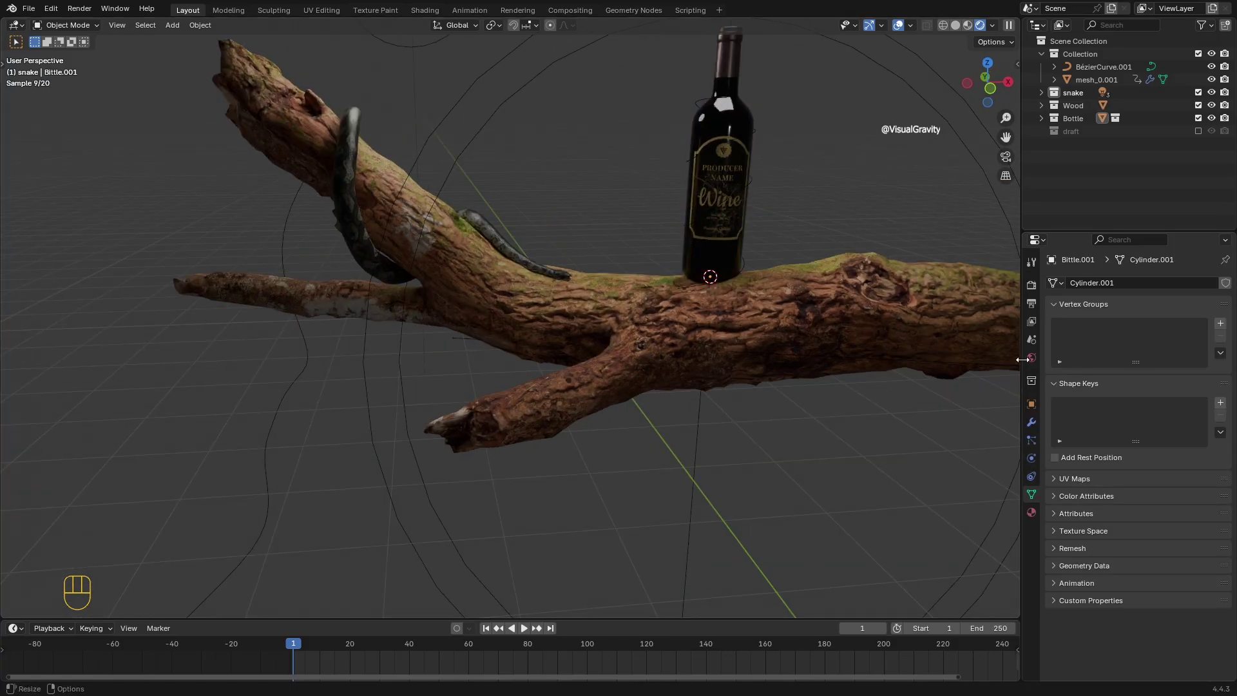
pyautogui.click(1032, 358)
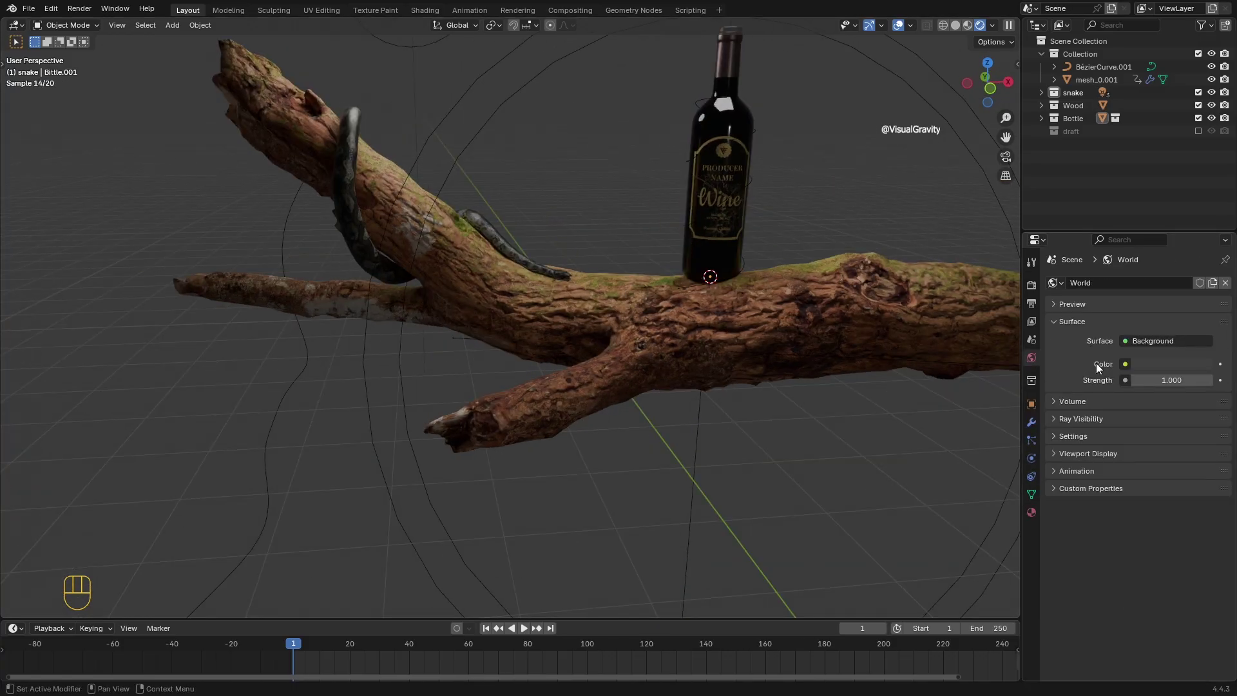
pyautogui.click(1160, 382)
pyautogui.write('0')
pyautogui.press('Return')
# - Enlarge the timeline and keyframe the snake mesh's Location X at frame 1
pyautogui.moveTo(1005, 137); pyautogui.dragTo(934, 210)
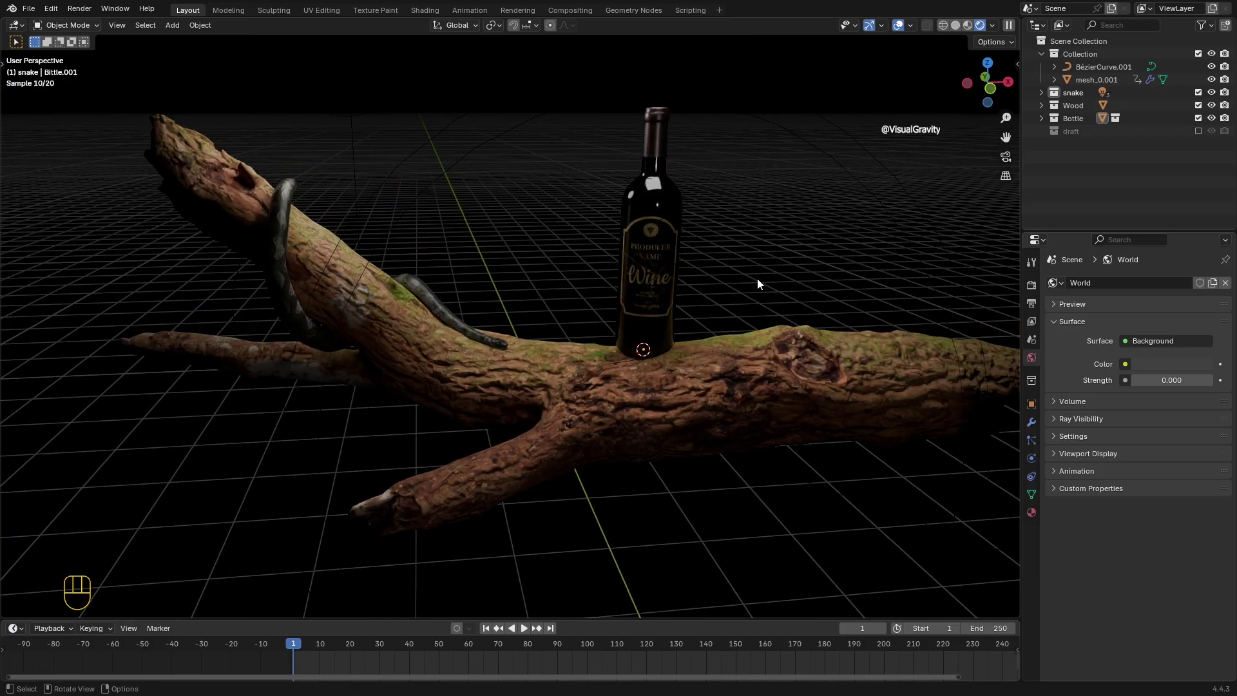
pyautogui.scroll(5, 754, 279)
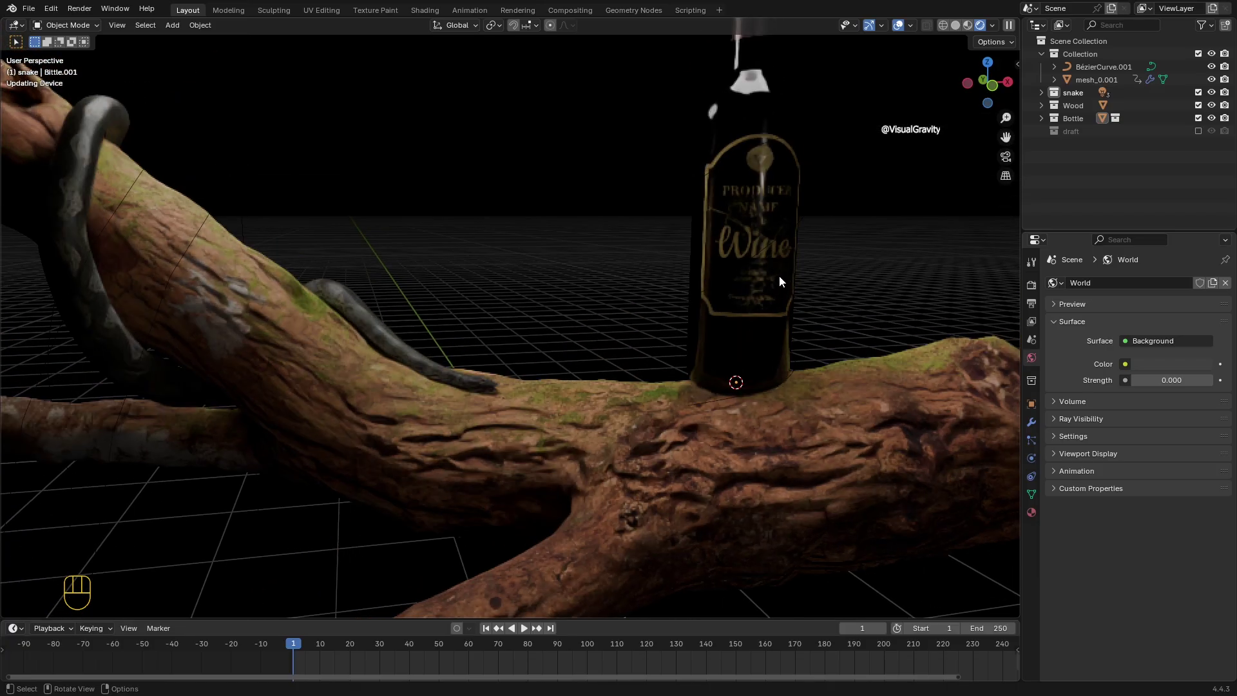
pyautogui.click(444, 378)
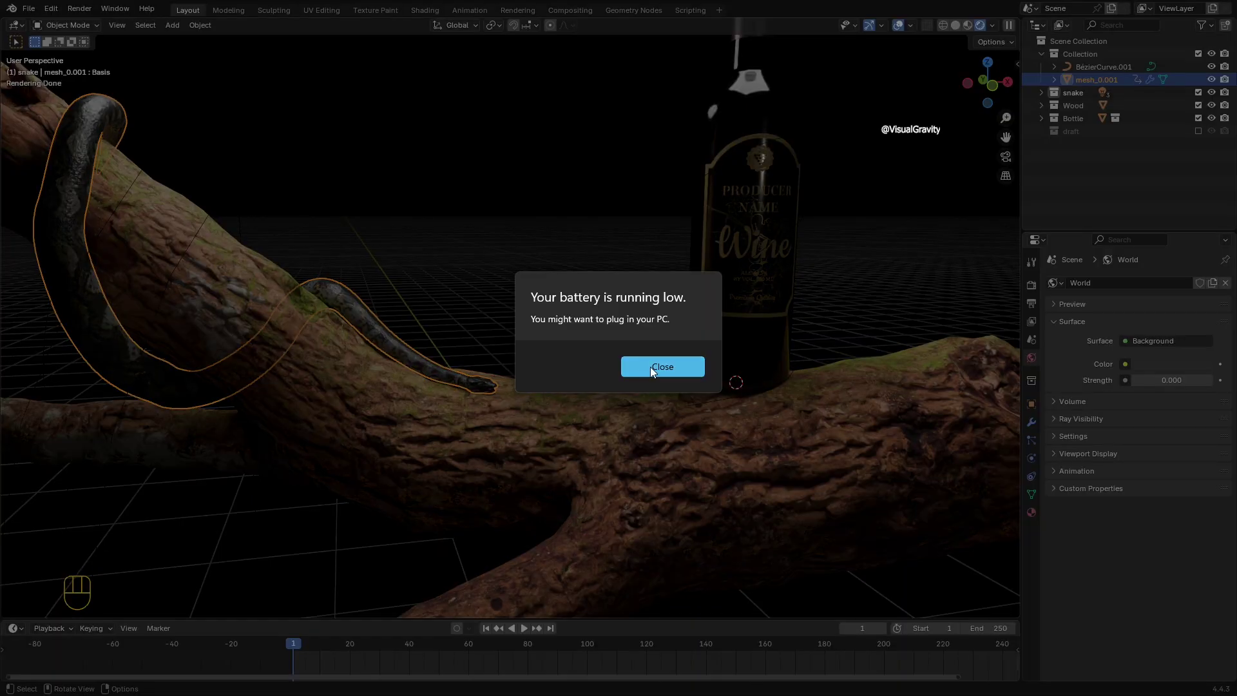
pyautogui.click(651, 368)
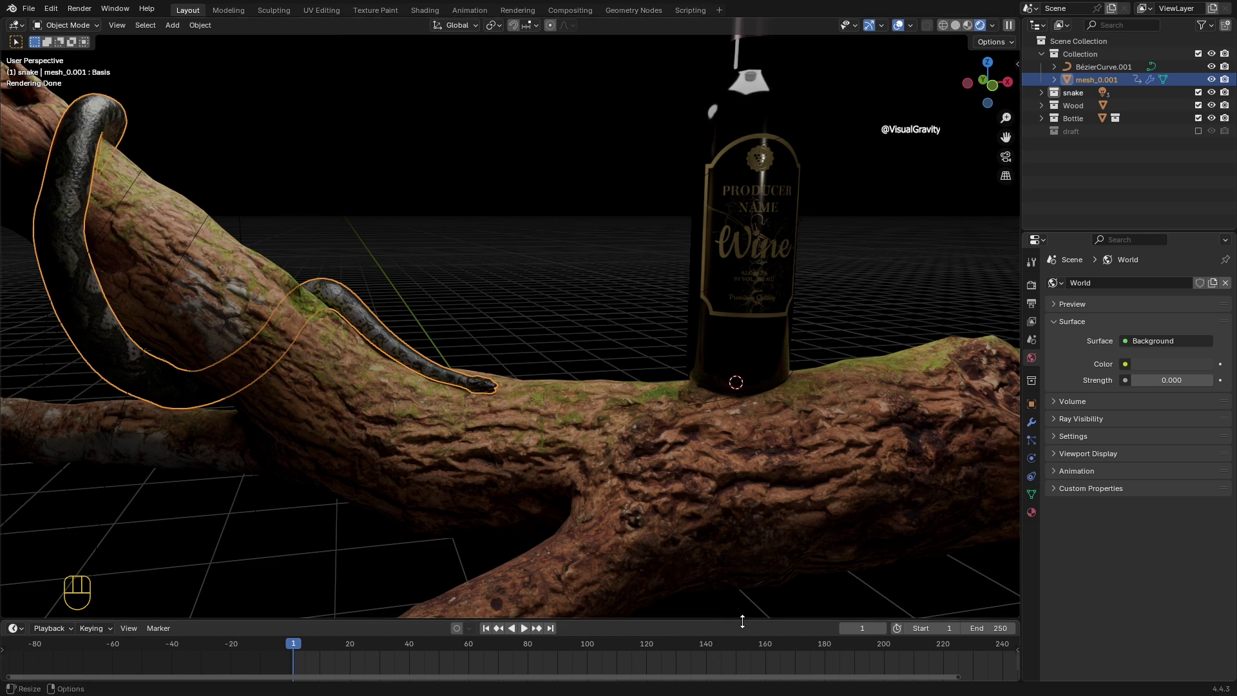
pyautogui.moveTo(713, 620); pyautogui.dragTo(580, 569)
pyautogui.keyDown('ctrl'); pyautogui.scroll(-5, 456, 641); pyautogui.keyUp('ctrl')
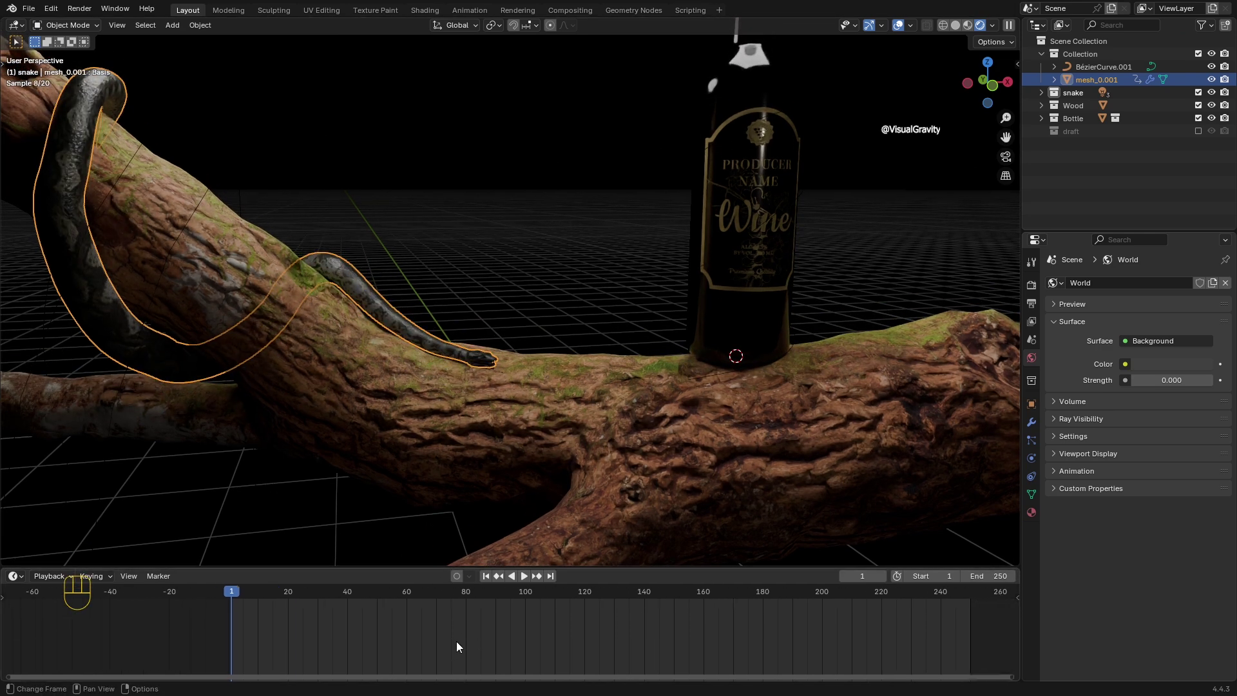
pyautogui.click(1032, 403)
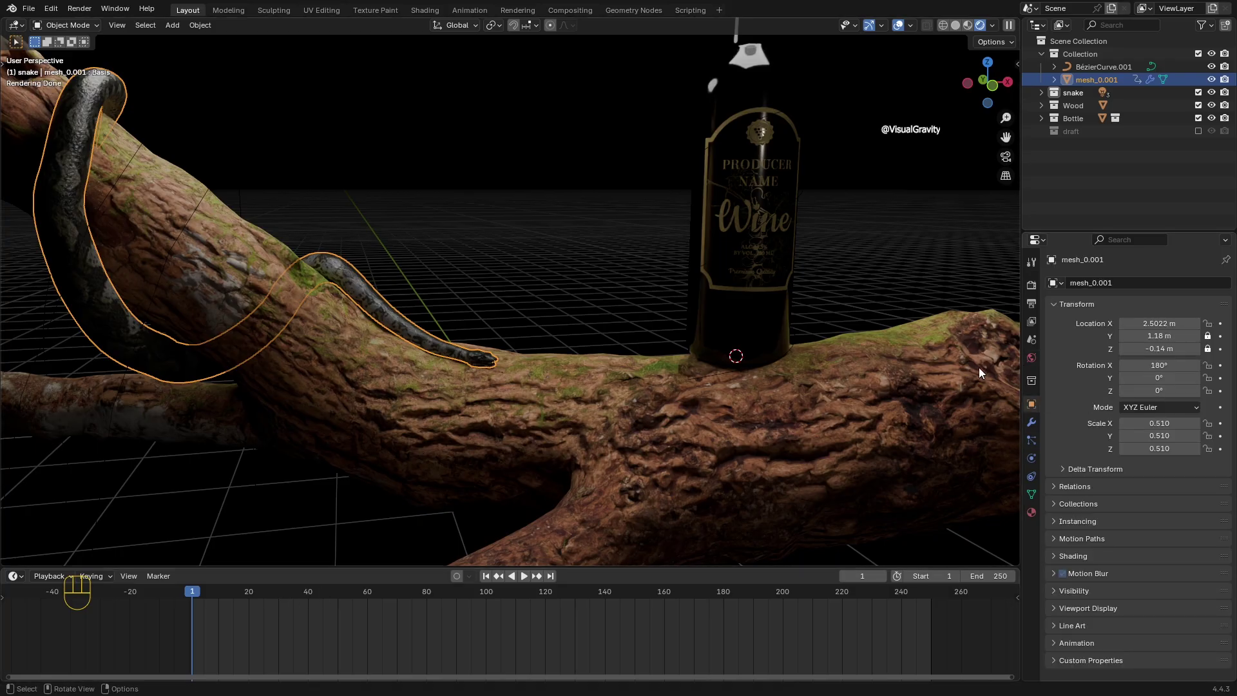
pyautogui.click(1221, 325)
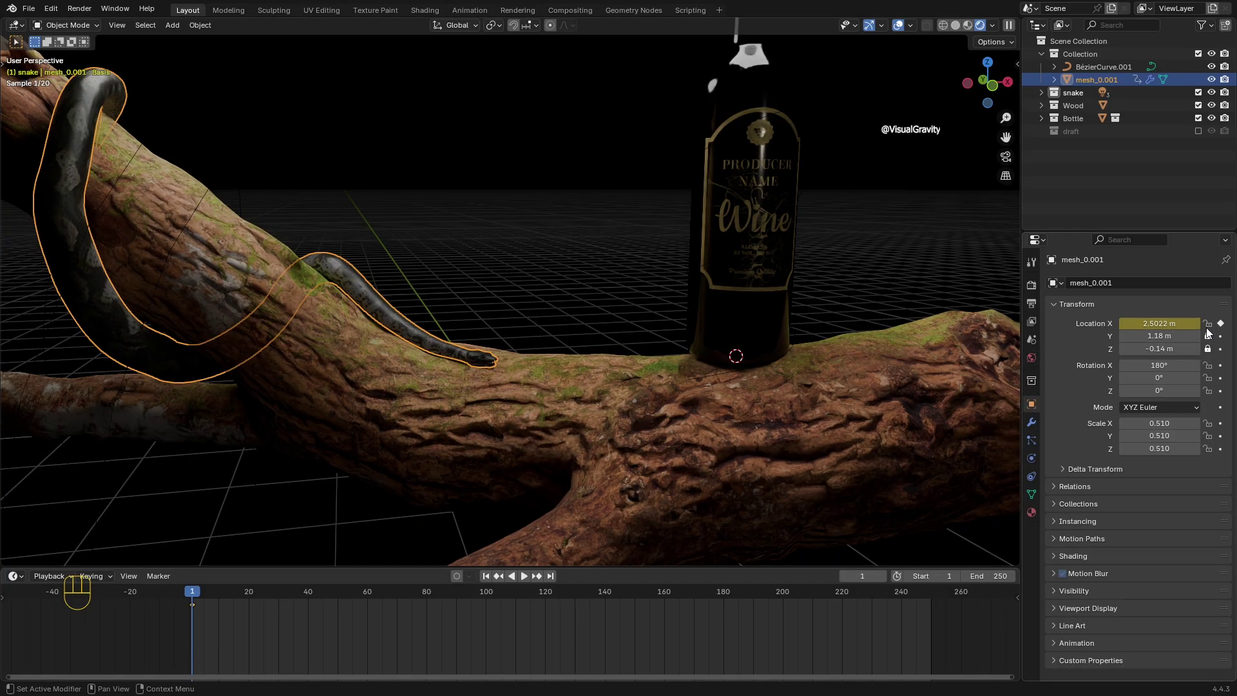
# - At frame 250, set the snake's Location X to -4.5678 m, wrapping it around the bottle, and keyframe it
pyautogui.keyDown('ctrl'); pyautogui.scroll(-3, 509, 624); pyautogui.keyUp('ctrl')
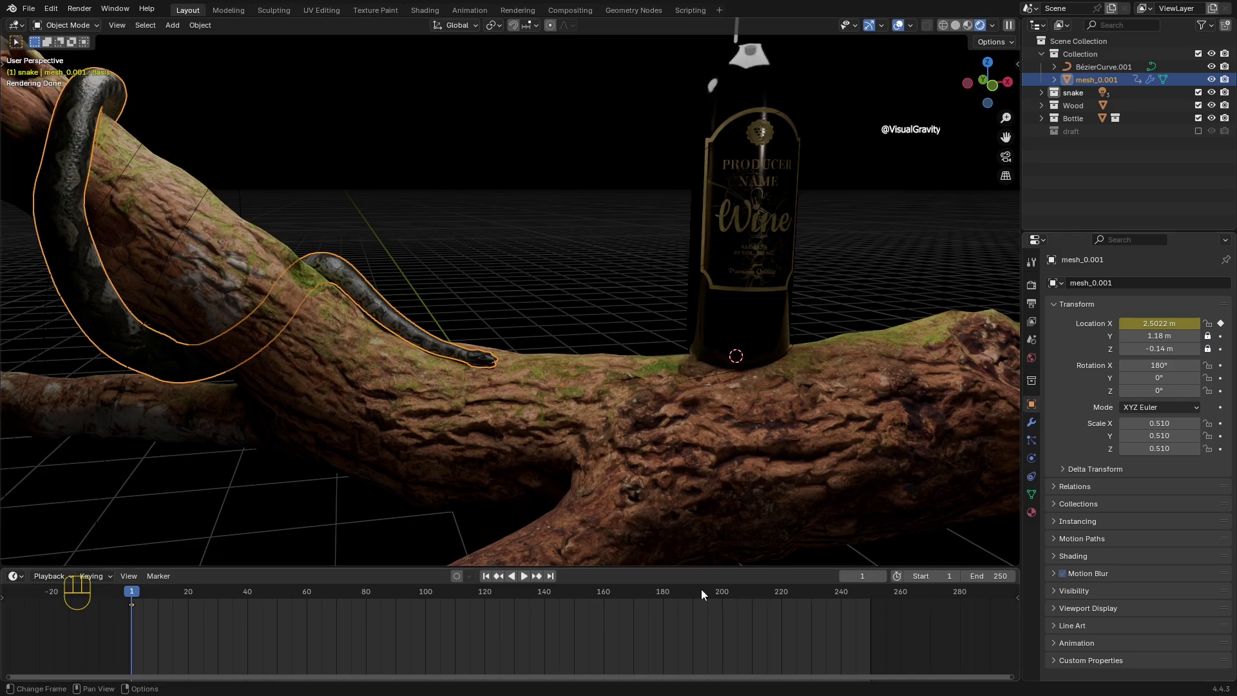
pyautogui.click(869, 597)
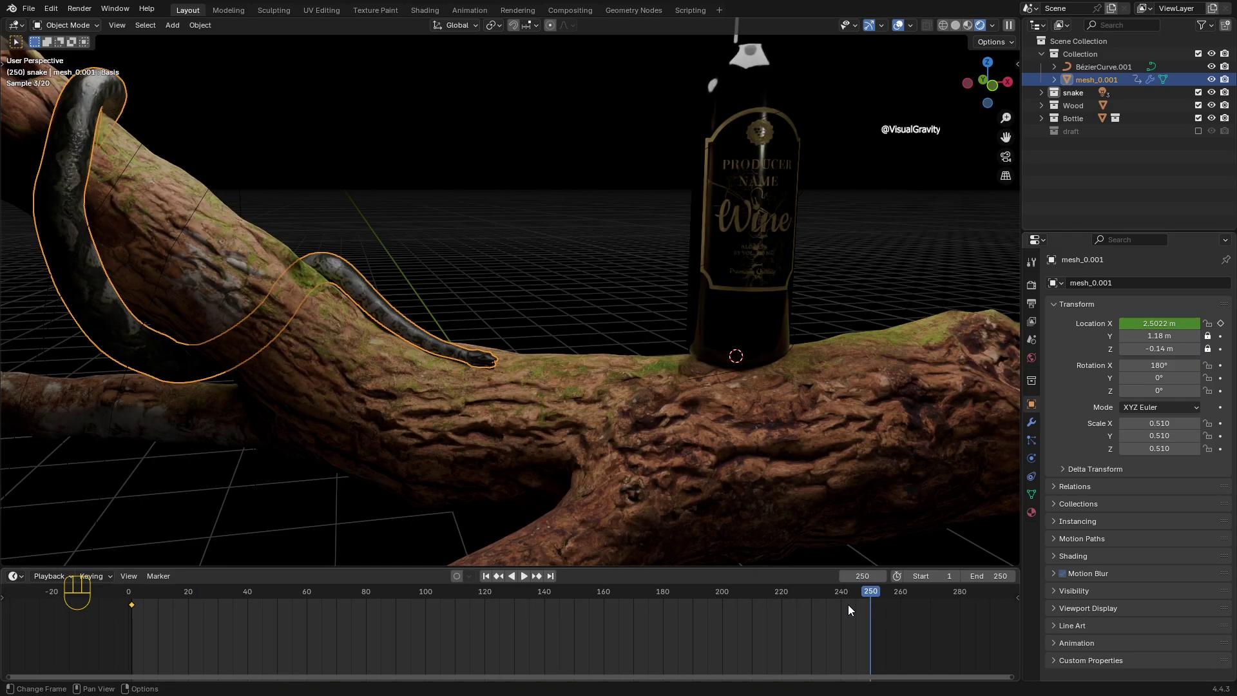
pyautogui.moveTo(1154, 328); pyautogui.dragTo(889, 327)
pyautogui.moveTo(1160, 324); pyautogui.dragTo(1234, 324)
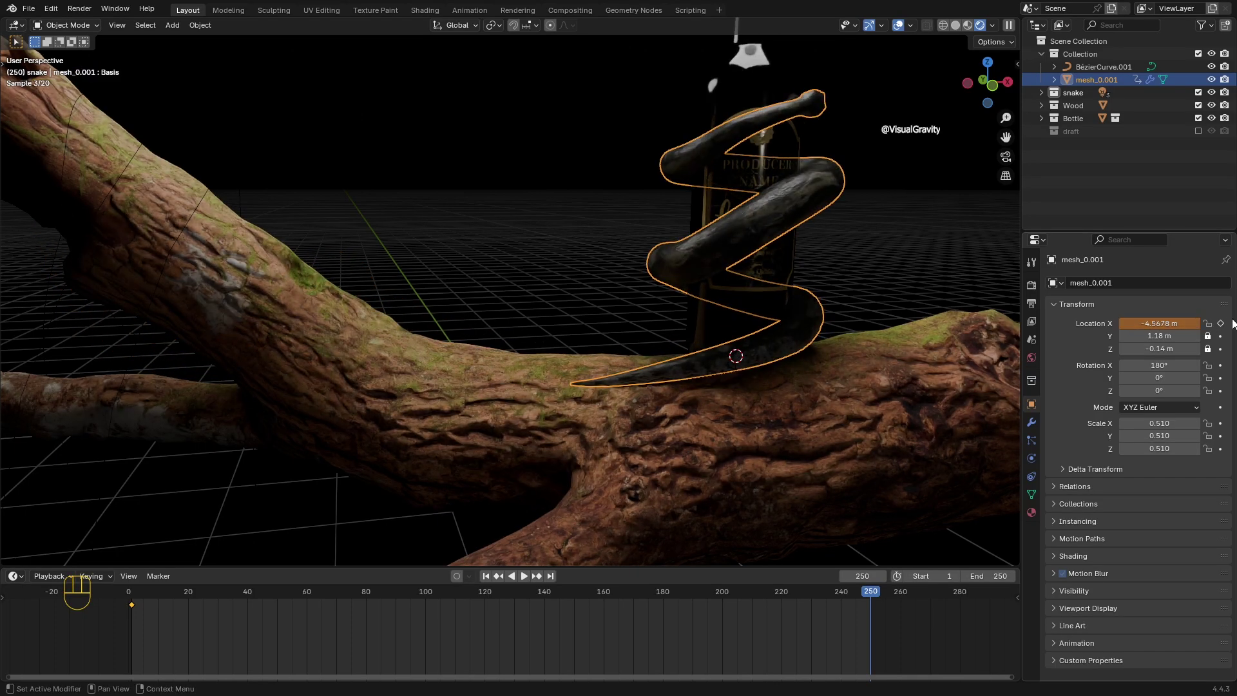
pyautogui.click(1222, 324)
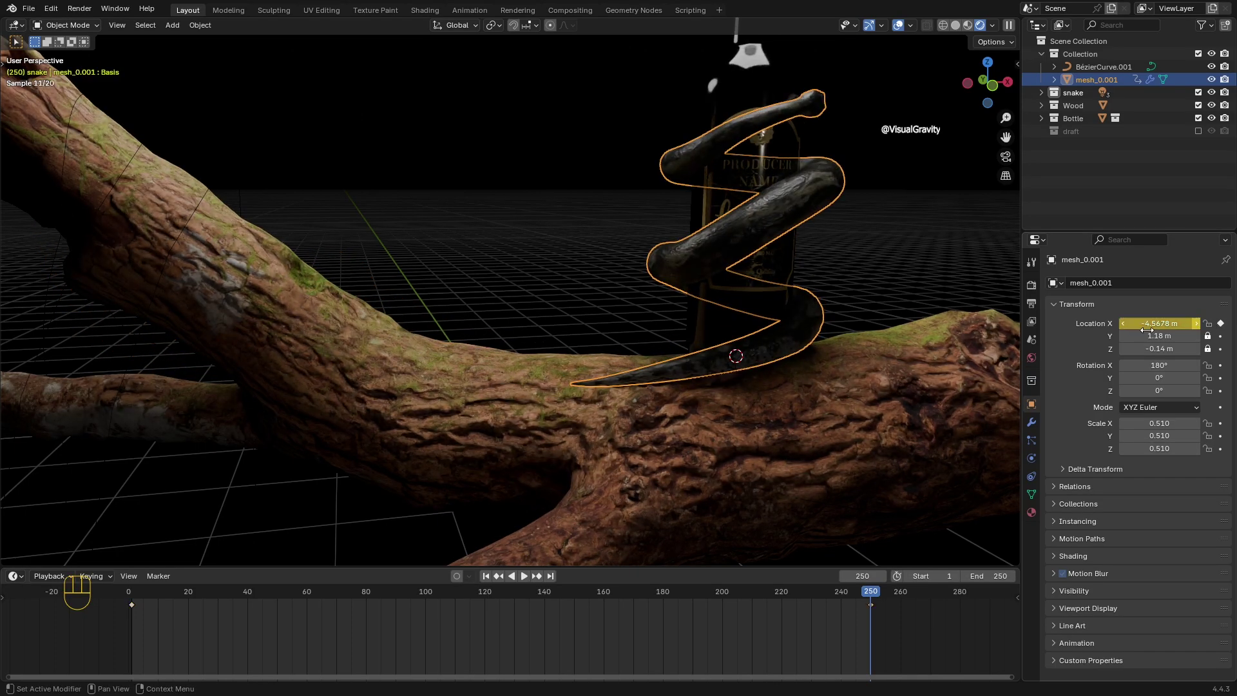
# - Play the snake animation from the start in solid shading, and return to frame 1 in rendered shading
pyautogui.click(955, 26)
pyautogui.click(132, 597)
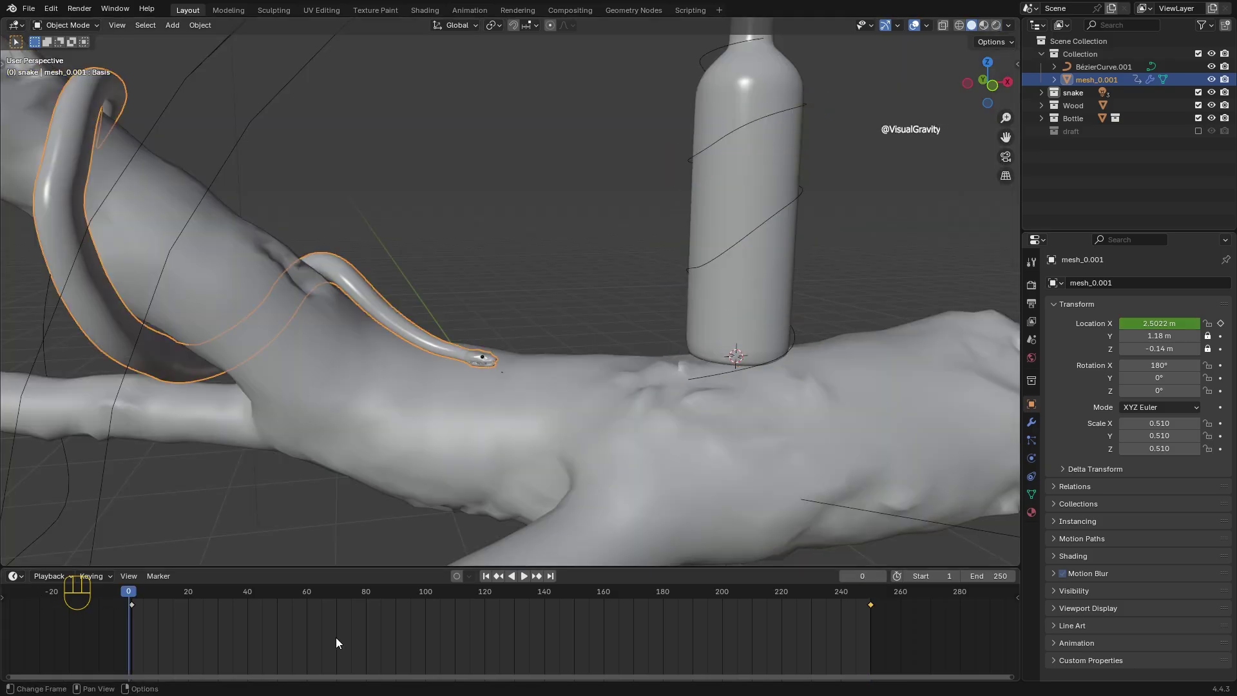
pyautogui.press('space')
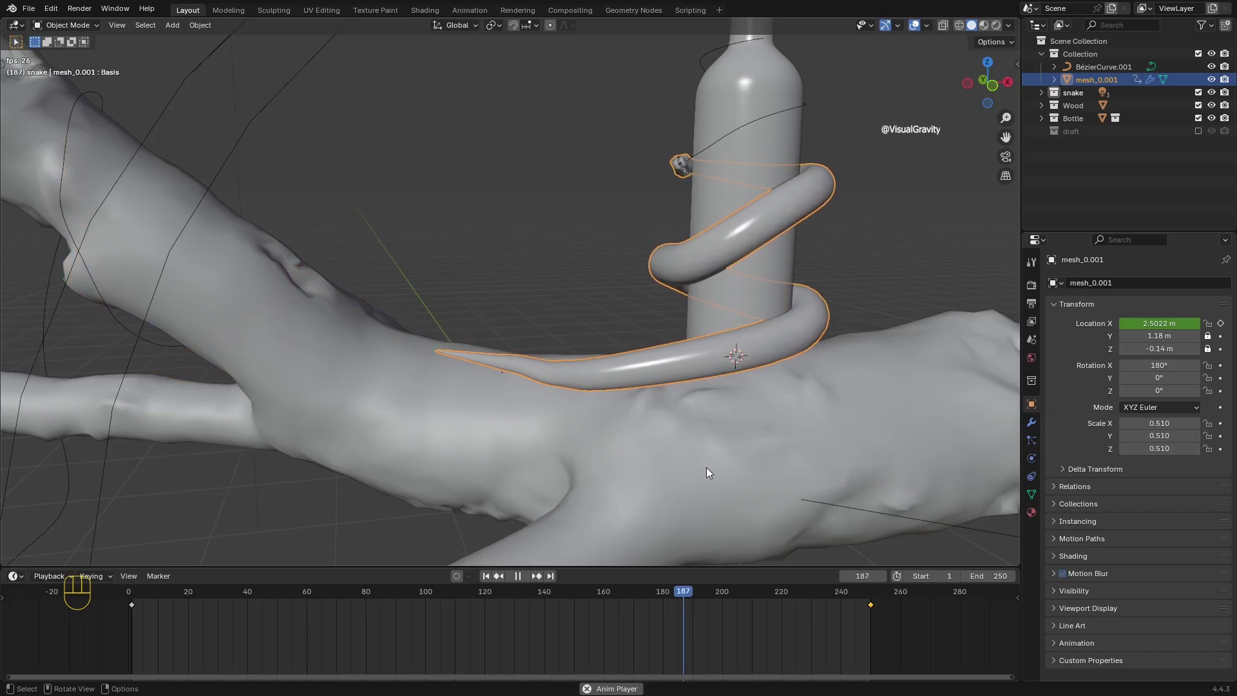
pyautogui.press('space')
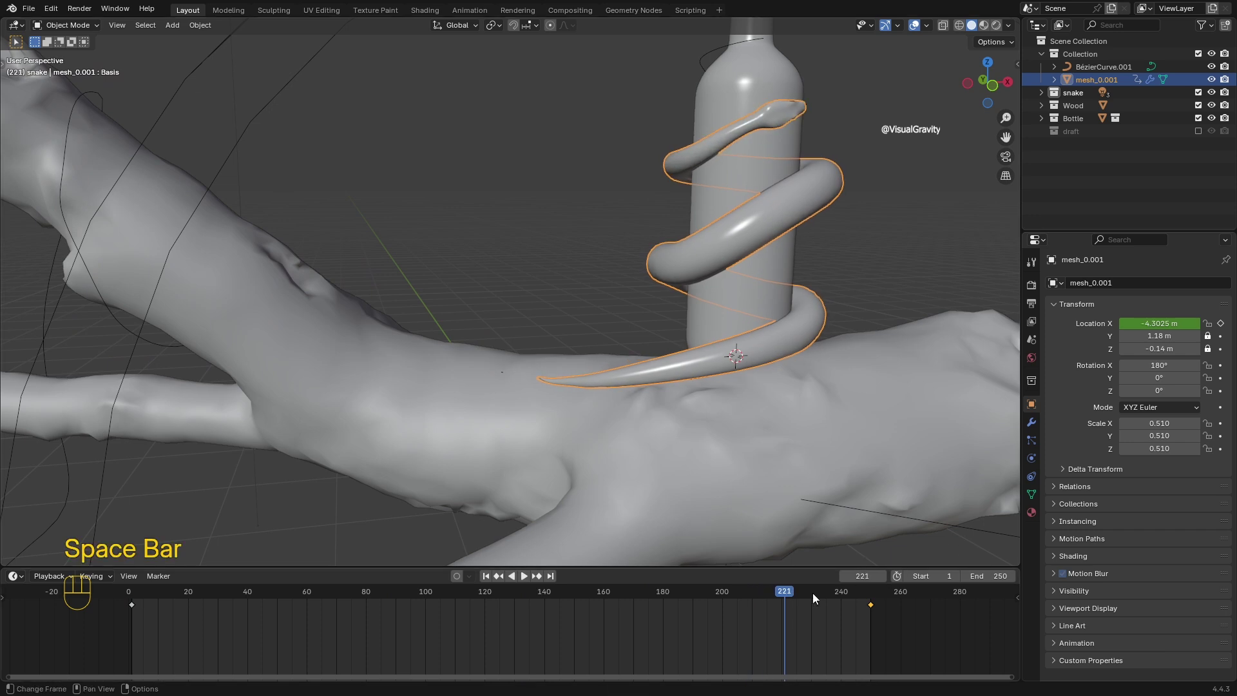
pyautogui.moveTo(784, 594); pyautogui.dragTo(143, 622)
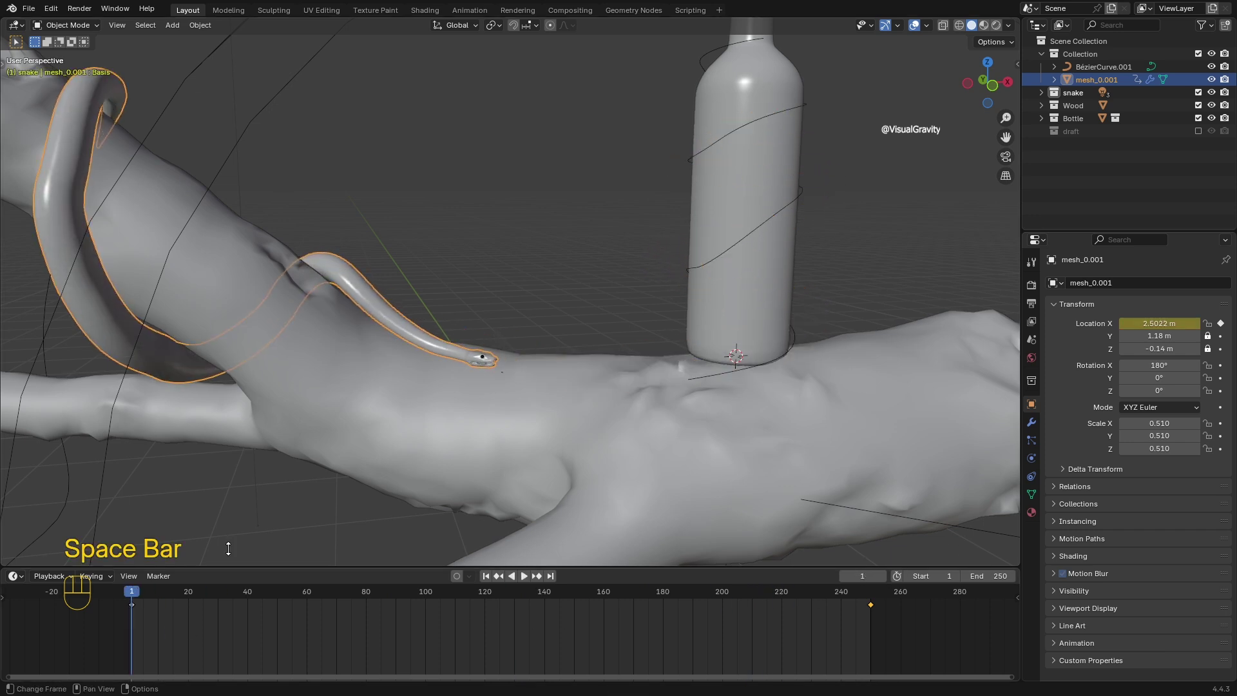
pyautogui.click(996, 26)
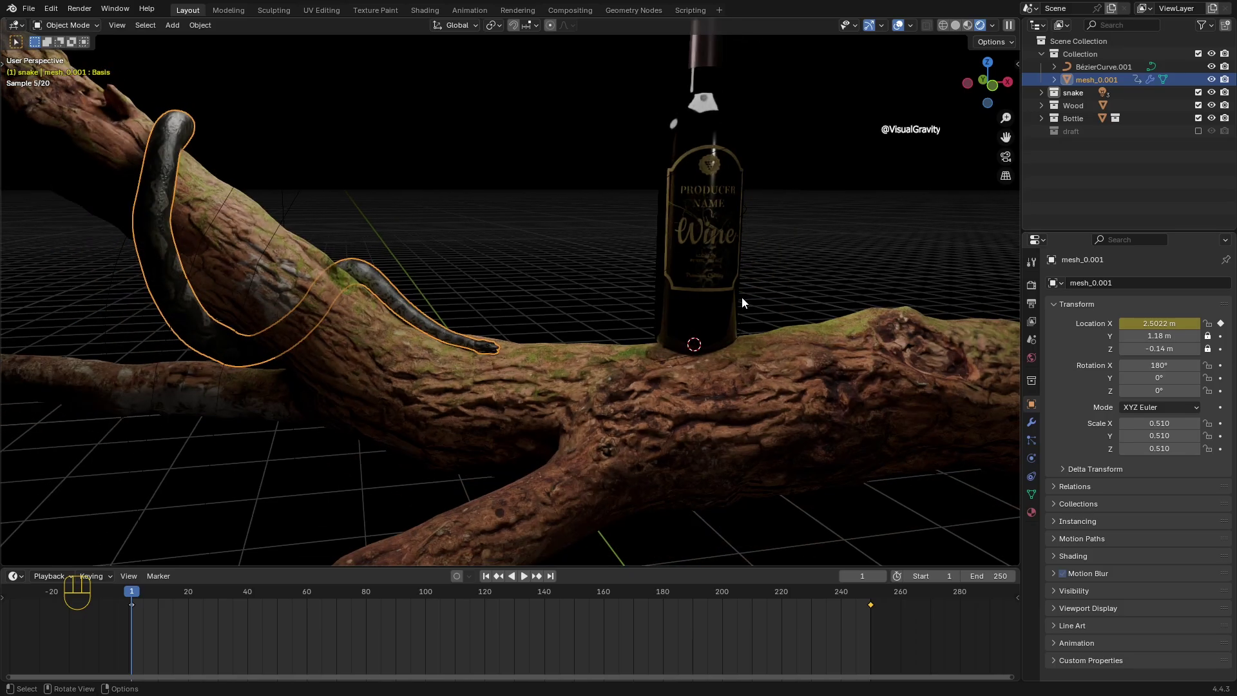
# - Add a camera at the 3D cursor, look through it and lock it to the view
pyautogui.scroll(-1, 741, 297)
pyautogui.moveTo(741, 297); pyautogui.dragTo(734, 316, button='middle')
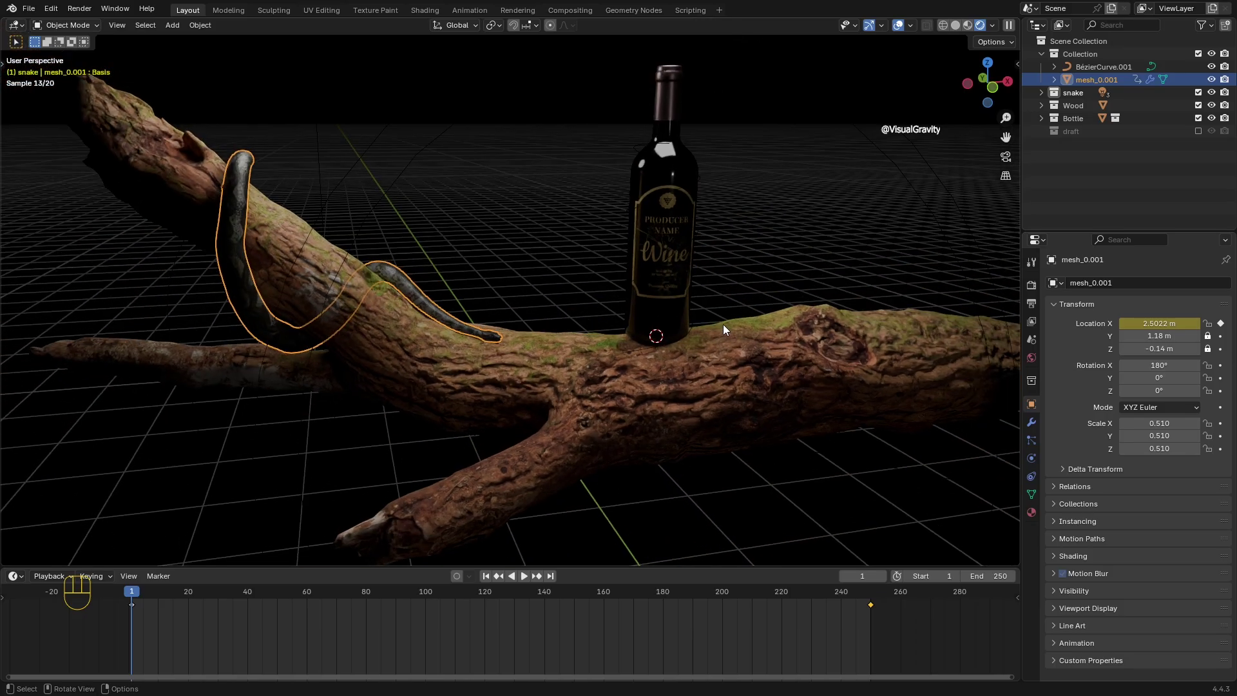
pyautogui.hotkey('shift', 'a')
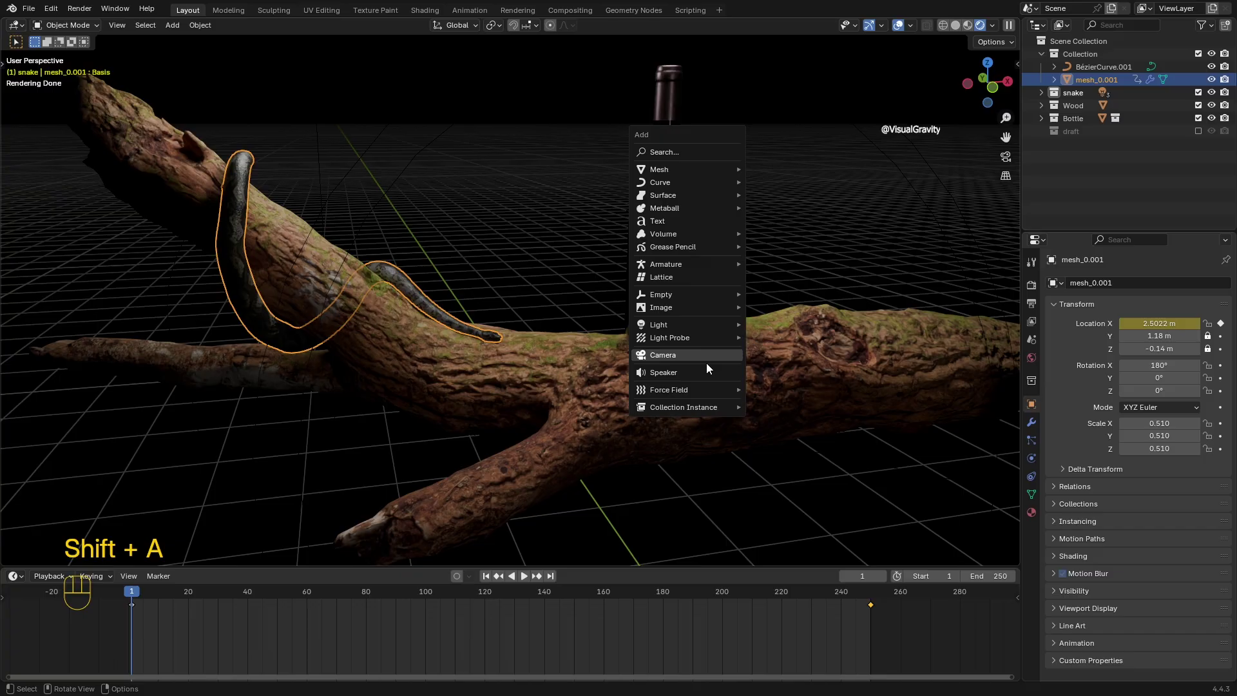
pyautogui.click(707, 354)
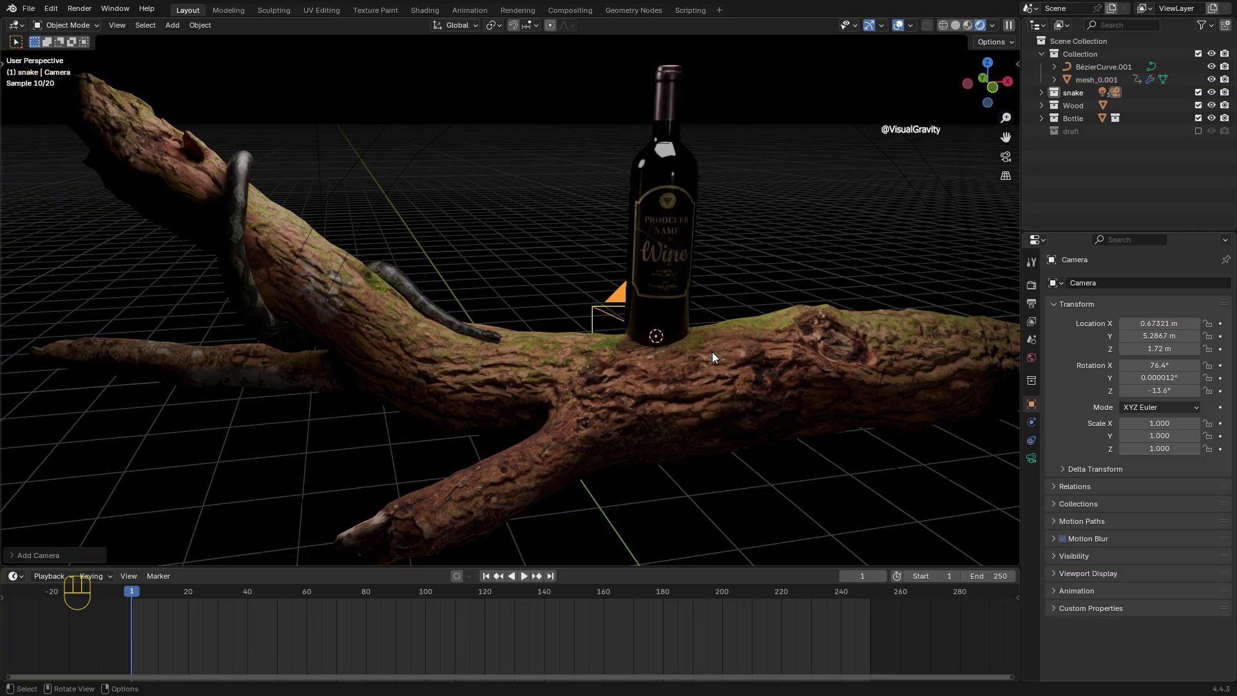
pyautogui.press('KP_0')
pyautogui.click(1005, 176)
# - Frame the camera on the snake's head on the branch and unlock it from the view
pyautogui.scroll(-10, 824, 213)
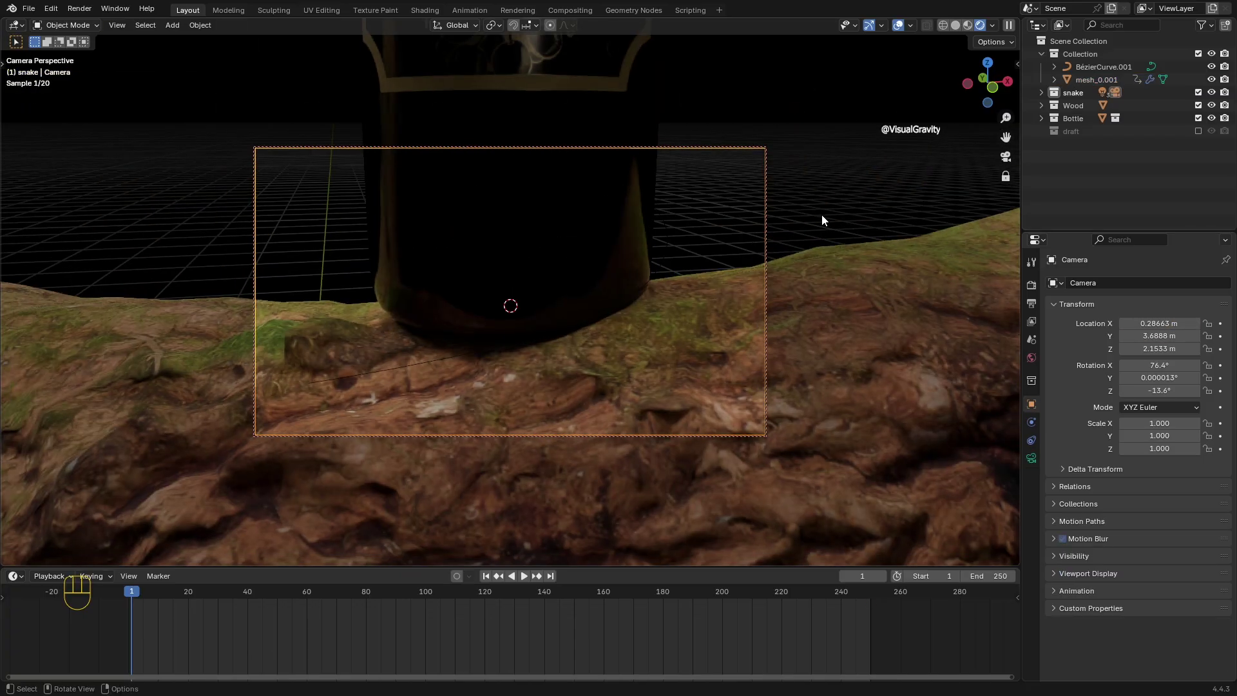
pyautogui.moveTo(878, 209); pyautogui.dragTo(874, 198, button='middle')
pyautogui.moveTo(1005, 137); pyautogui.dragTo(1170, 103)
pyautogui.scroll(4, 583, 272)
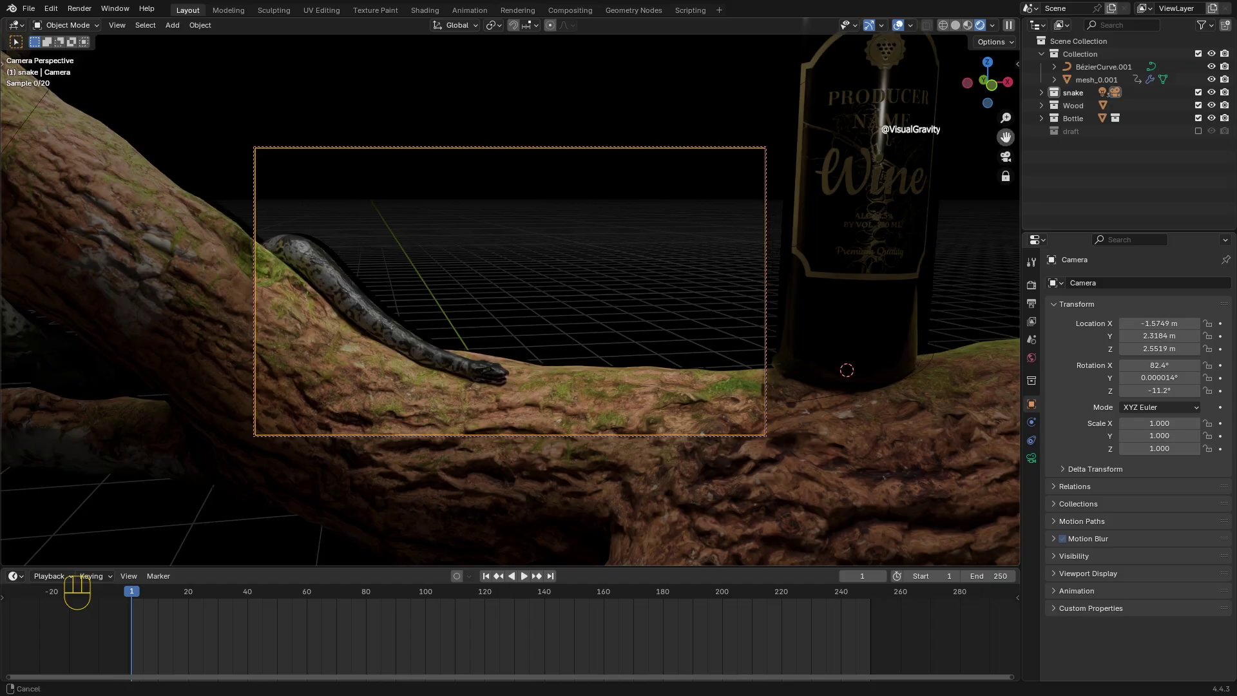
pyautogui.scroll(2, 649, 238)
pyautogui.keyDown('shift'); pyautogui.moveTo(583, 272); pyautogui.dragTo(643, 262, button='middle'); pyautogui.keyUp('shift')
pyautogui.click(1006, 176)
# - Leave the camera view and select the wine bottle
pyautogui.moveTo(793, 263); pyautogui.dragTo(776, 272, button='middle')
pyautogui.scroll(-4, 776, 272)
pyautogui.scroll(-3, 776, 272)
pyautogui.click(640, 191)
pyautogui.scroll(-3, 640, 190)
pyautogui.moveTo(641, 191); pyautogui.dragTo(671, 152, button='middle')
pyautogui.moveTo(671, 309); pyautogui.dragTo(653, 333, button='middle')
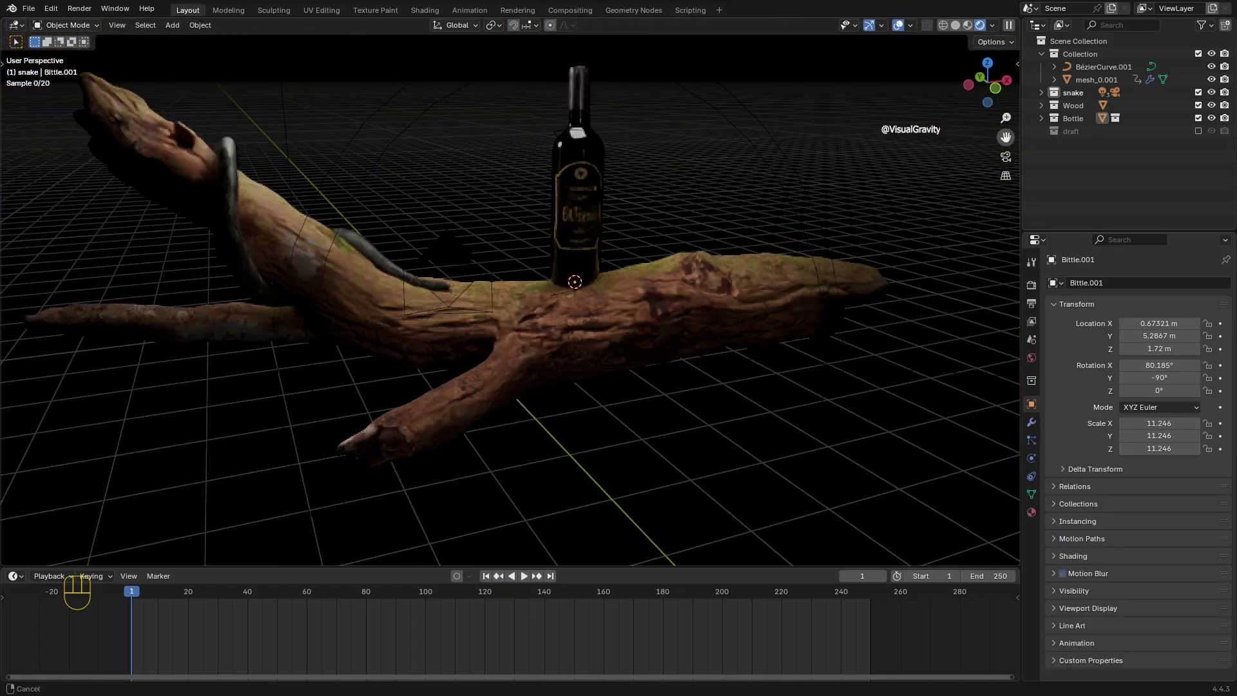
# - Hide the viewport overlays and add a mesh plane at the bottle's base
pyautogui.click(898, 25)
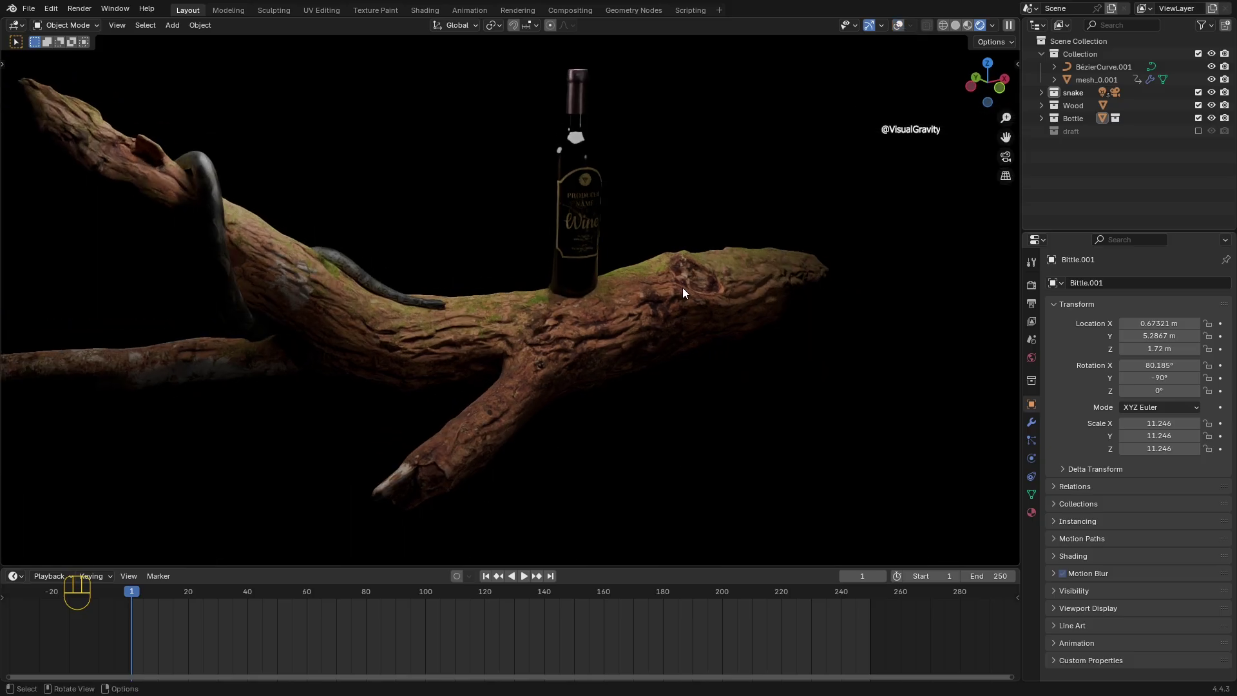
pyautogui.hotkey('shift', 'a')
pyautogui.moveTo(596, 151)
pyautogui.click(679, 148)
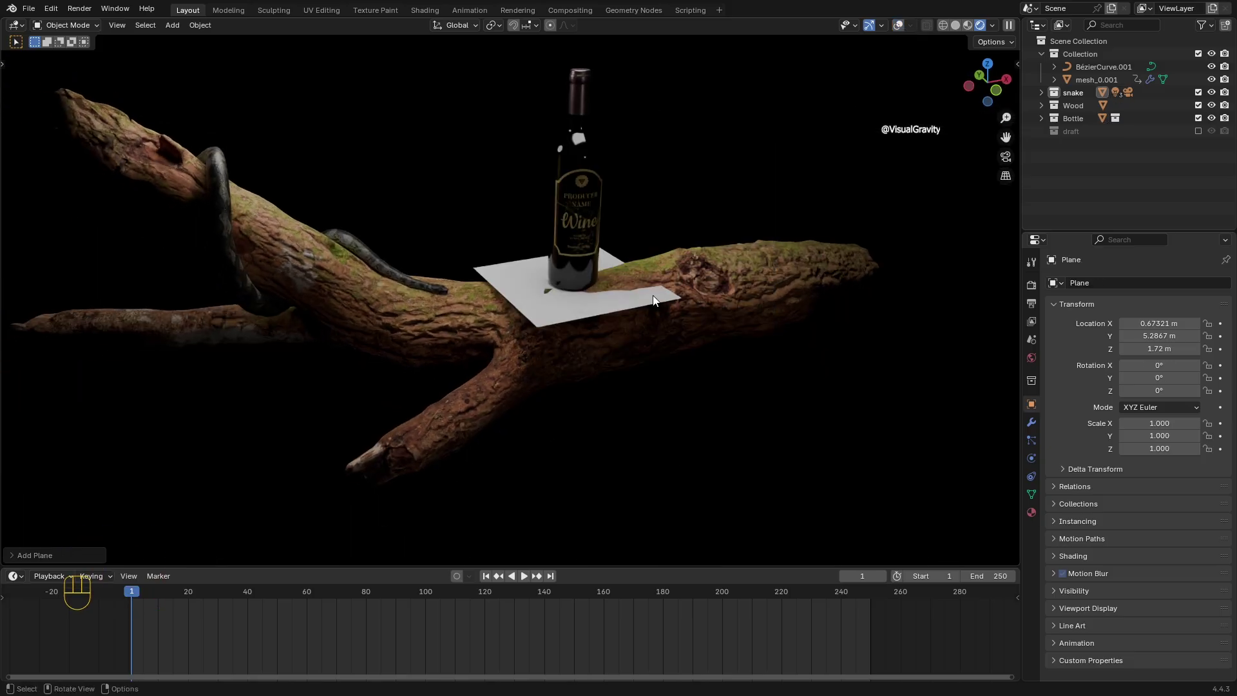
# - Lower the plane along Z to about 1.08 m and scale it up uniformly to about 21.4 as a ground surface
pyautogui.press('g')
pyautogui.press('z')
pyautogui.click(652, 339)
pyautogui.press('s')
pyautogui.click(1105, 446)
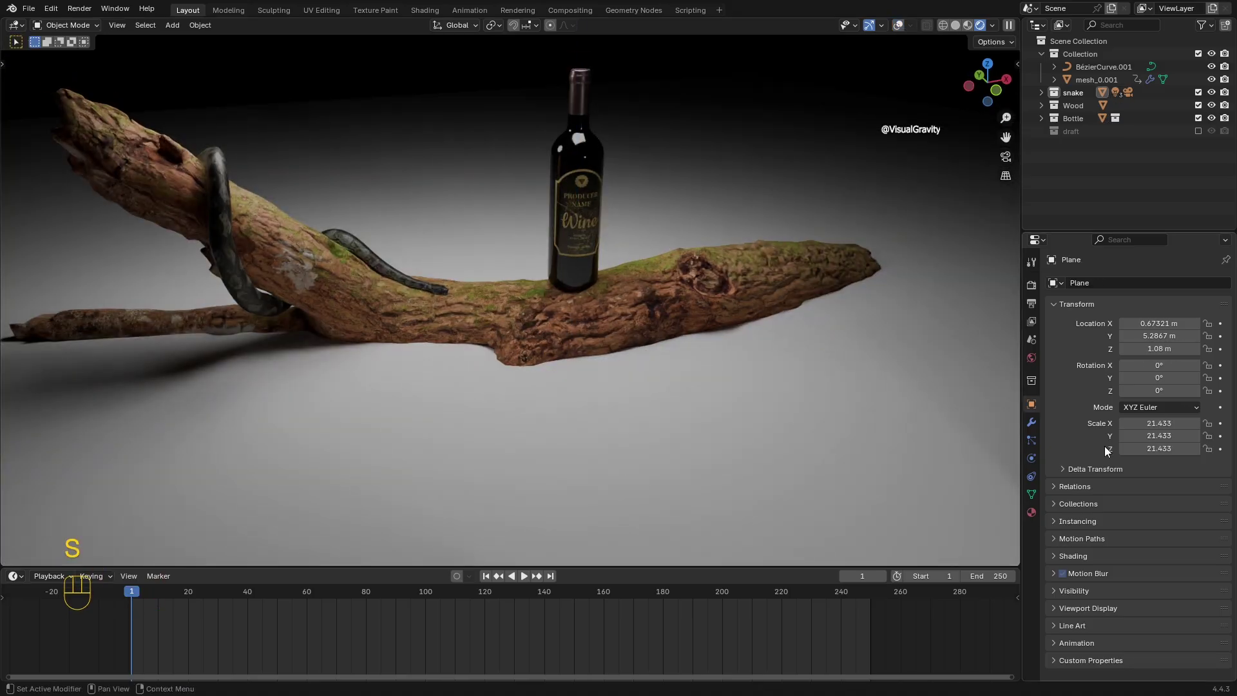
# - Give the ground plane a new material and darken its base color to a mid grey
pyautogui.click(1032, 513)
pyautogui.click(1153, 338)
pyautogui.click(1171, 419)
pyautogui.moveTo(1204, 242); pyautogui.dragTo(1204, 280)
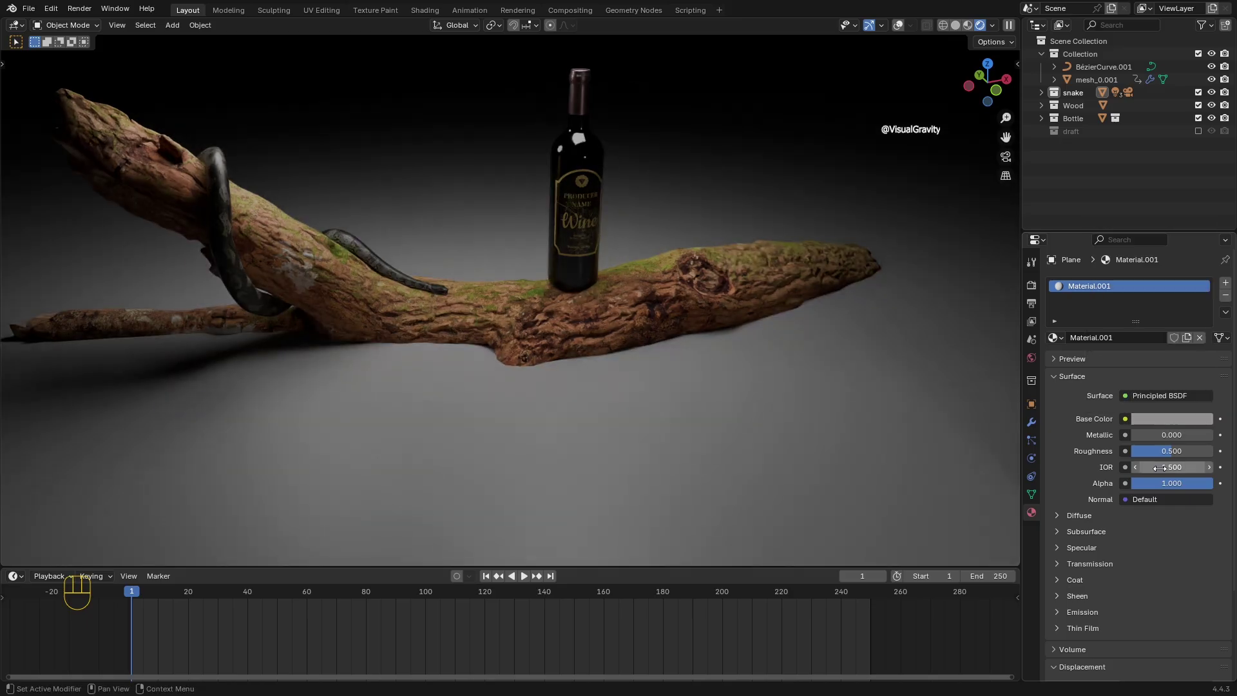
# - Make the plane's material mirror-like with roughness 0 and metallic 1
pyautogui.moveTo(1171, 451); pyautogui.dragTo(1131, 451)
pyautogui.moveTo(1160, 435); pyautogui.dragTo(1213, 435)
pyautogui.scroll(2, 585, 335)
pyautogui.moveTo(648, 345); pyautogui.dragTo(680, 340, button='middle')
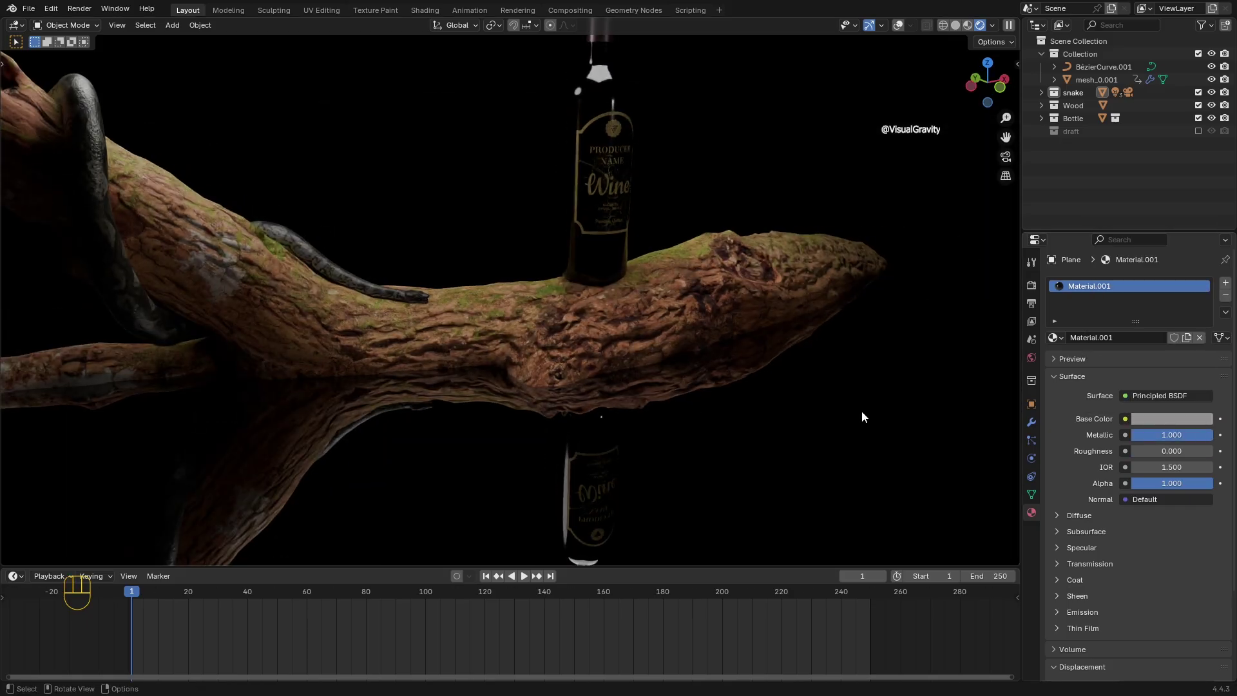
# - Set the plane material's roughness to 0.117 and raise the plane slightly along Z against the branch's underside
pyautogui.moveTo(1200, 450); pyautogui.dragTo(1184, 451)
pyautogui.press('g')
pyautogui.press('z')
pyautogui.click(785, 428)
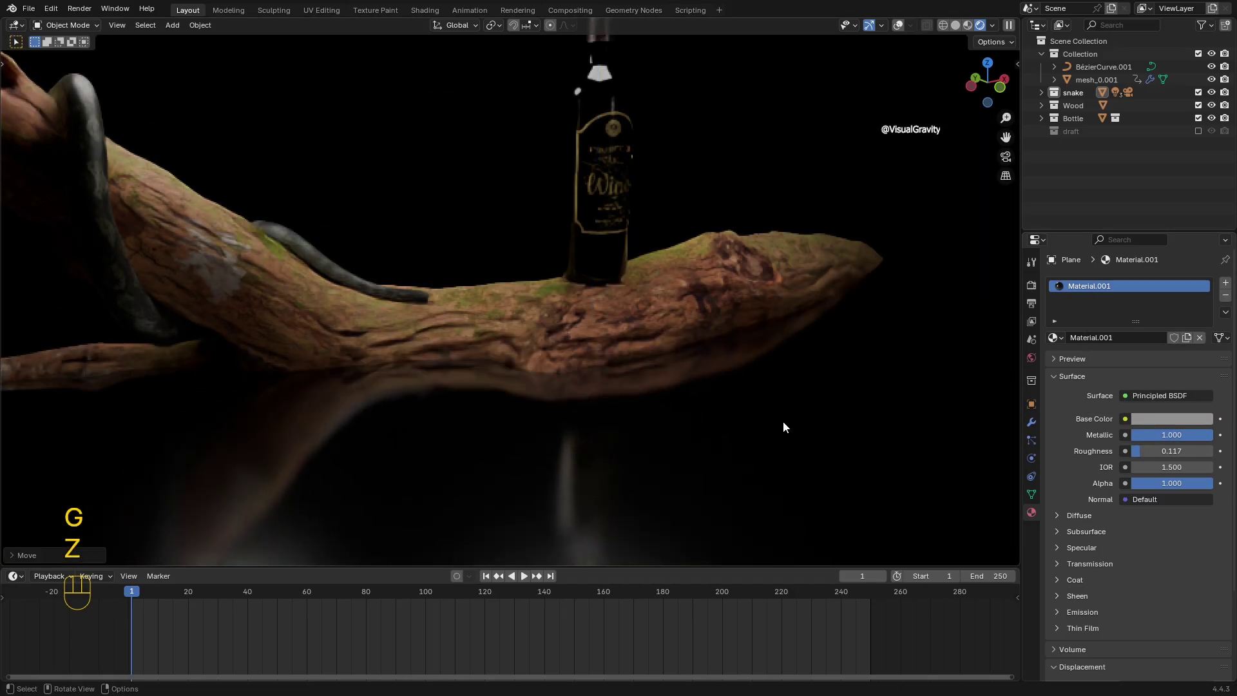